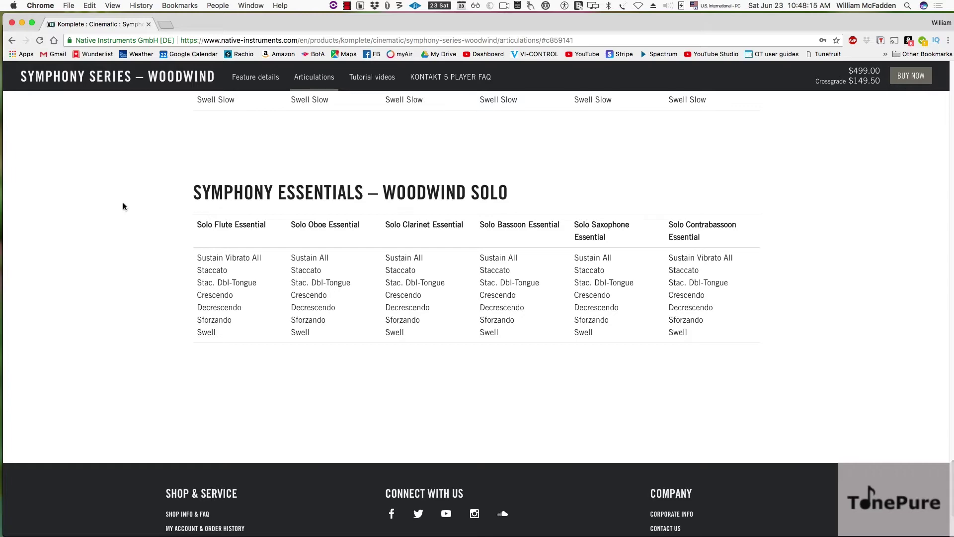
Step: Examine the Symphony Essentials and Woodwind Solo articulation tables on the Symphony Series Woodwind page, including sustains, staccato and legato
{"action": "scroll", "coordinate": [123, 203], "scroll_direction": "up", "scroll_amount": 6}
{"action": "scroll", "coordinate": [123, 206], "scroll_direction": "up", "scroll_amount": 8}
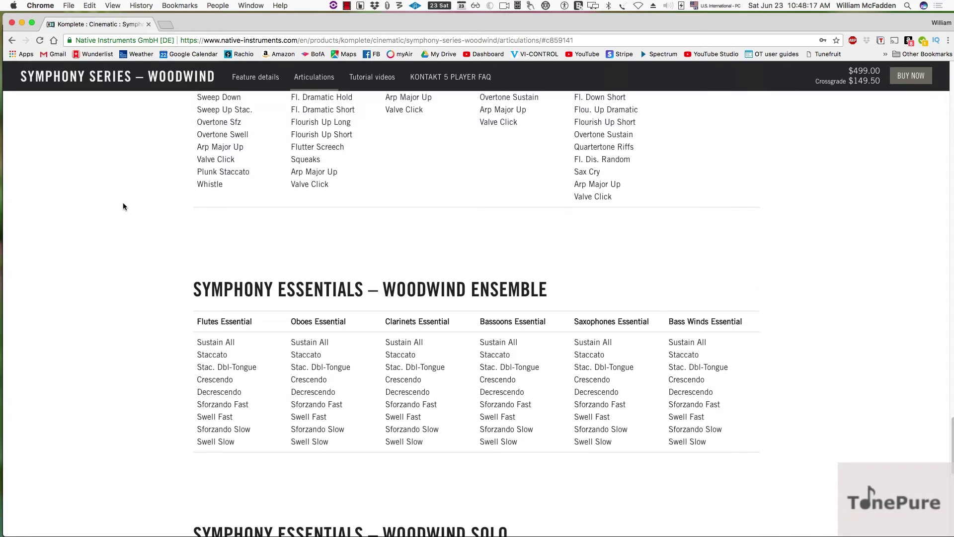
{"action": "scroll", "coordinate": [123, 207], "scroll_direction": "up", "scroll_amount": 12}
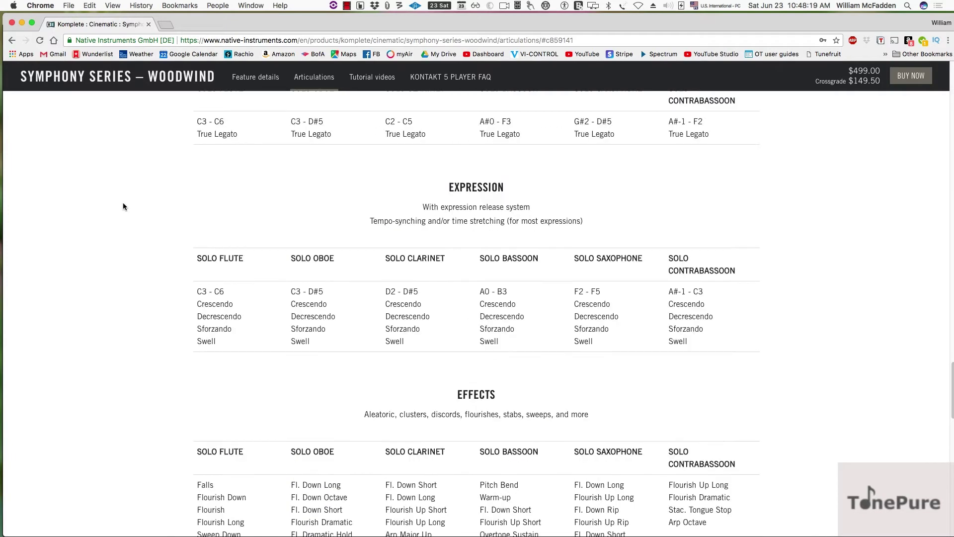
{"action": "scroll", "coordinate": [123, 204], "scroll_direction": "up", "scroll_amount": 3}
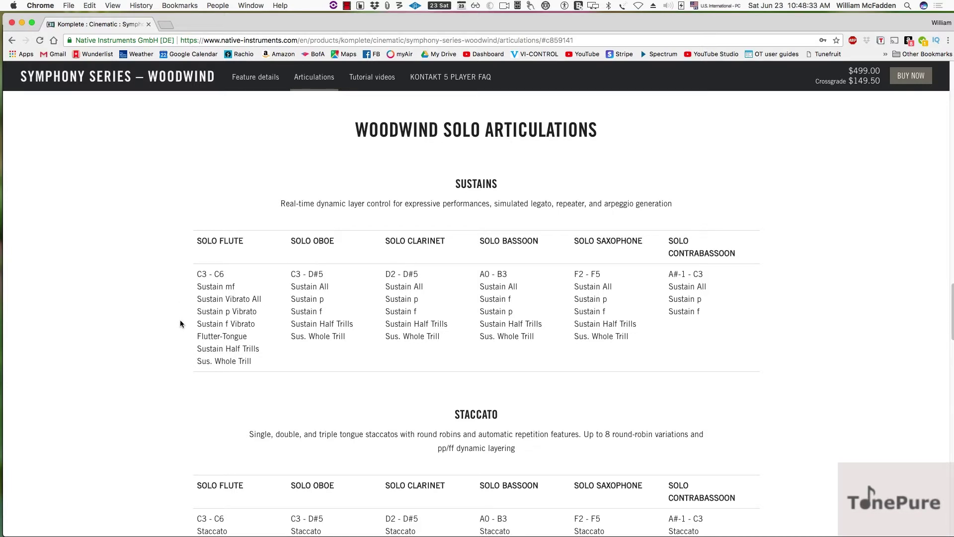
{"action": "scroll", "coordinate": [181, 323], "scroll_direction": "down", "scroll_amount": 1}
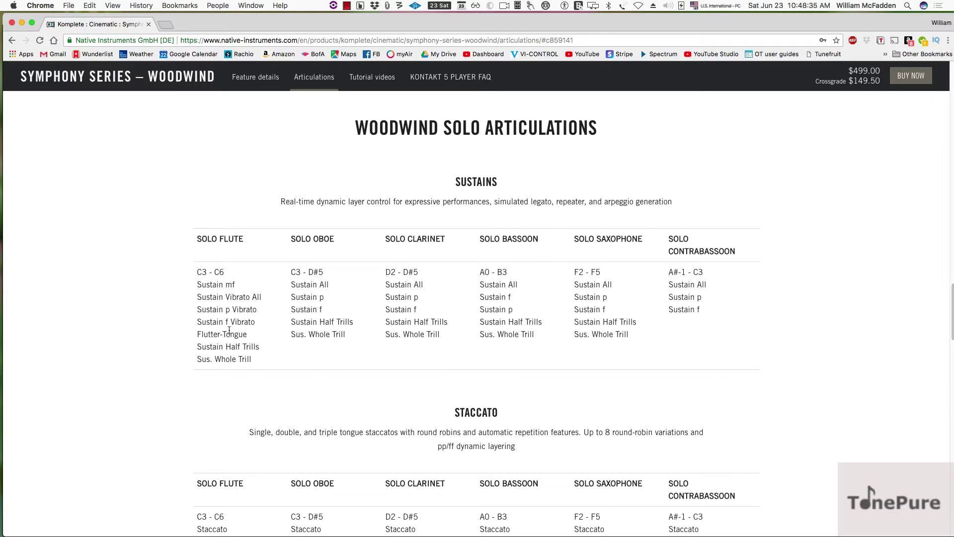
{"action": "scroll", "coordinate": [200, 381], "scroll_direction": "down", "scroll_amount": 5}
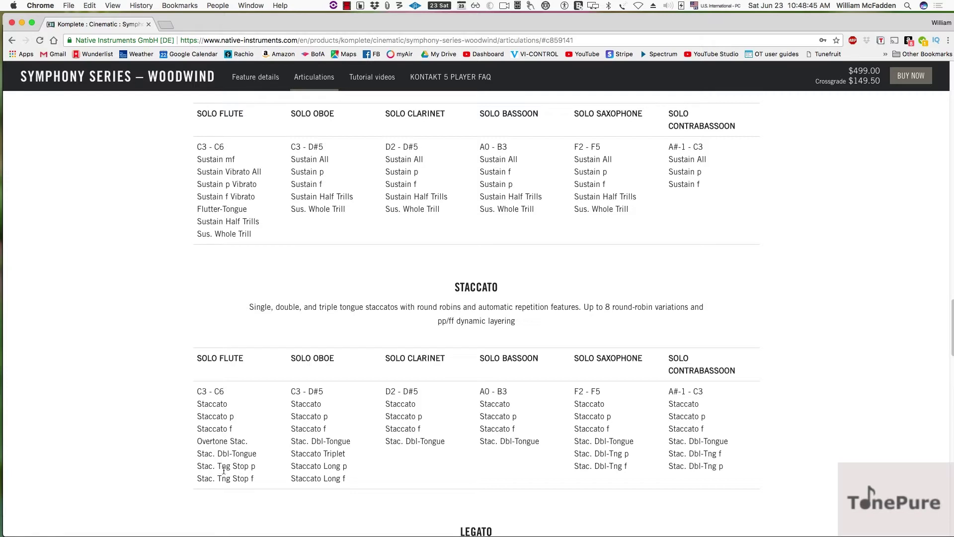
{"action": "scroll", "coordinate": [181, 422], "scroll_direction": "down", "scroll_amount": 2}
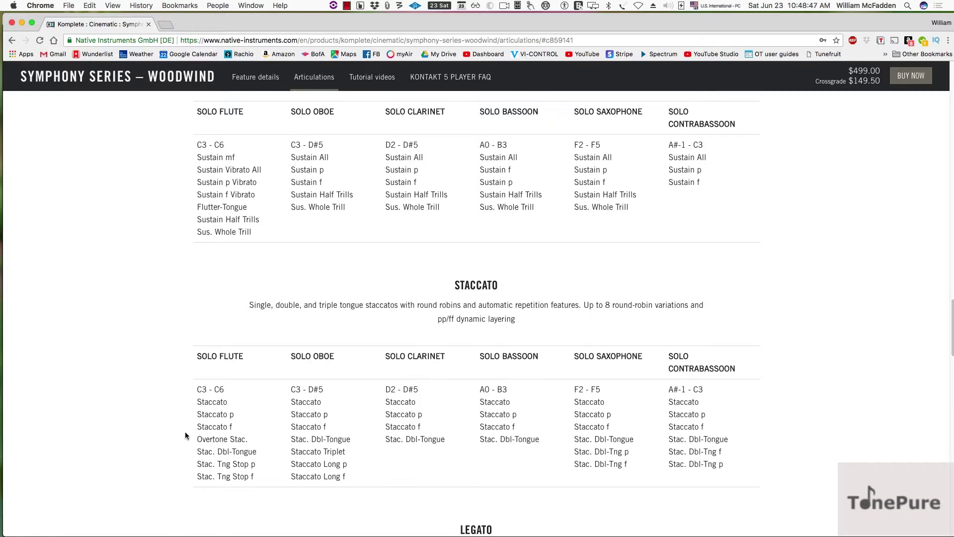
{"action": "scroll", "coordinate": [187, 421], "scroll_direction": "down", "scroll_amount": 2}
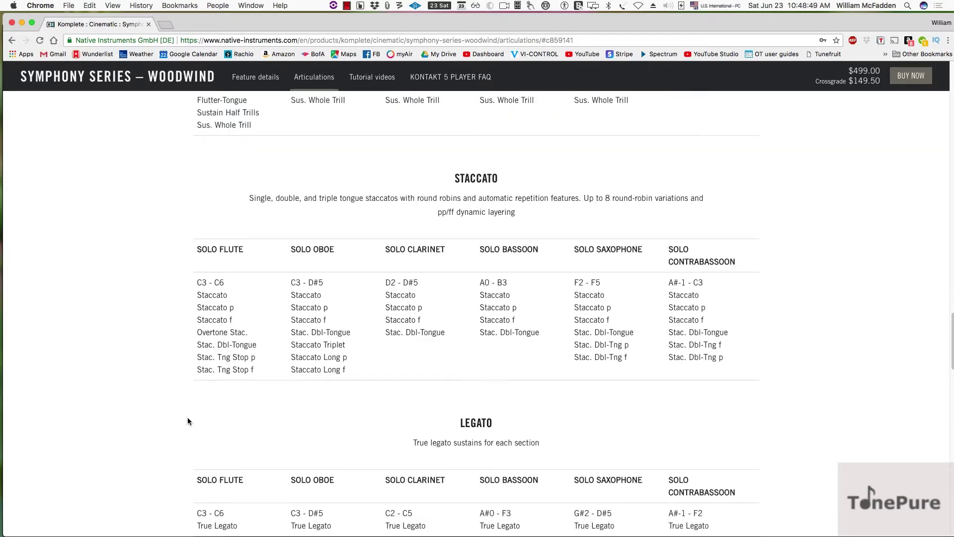
{"action": "scroll", "coordinate": [187, 421], "scroll_direction": "down", "scroll_amount": 1}
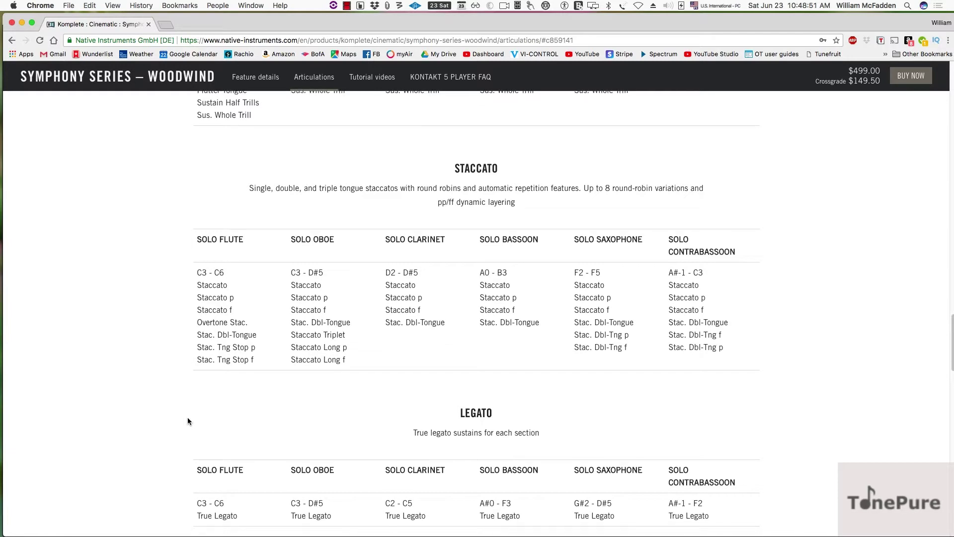
{"action": "scroll", "coordinate": [176, 394], "scroll_direction": "down", "scroll_amount": 2}
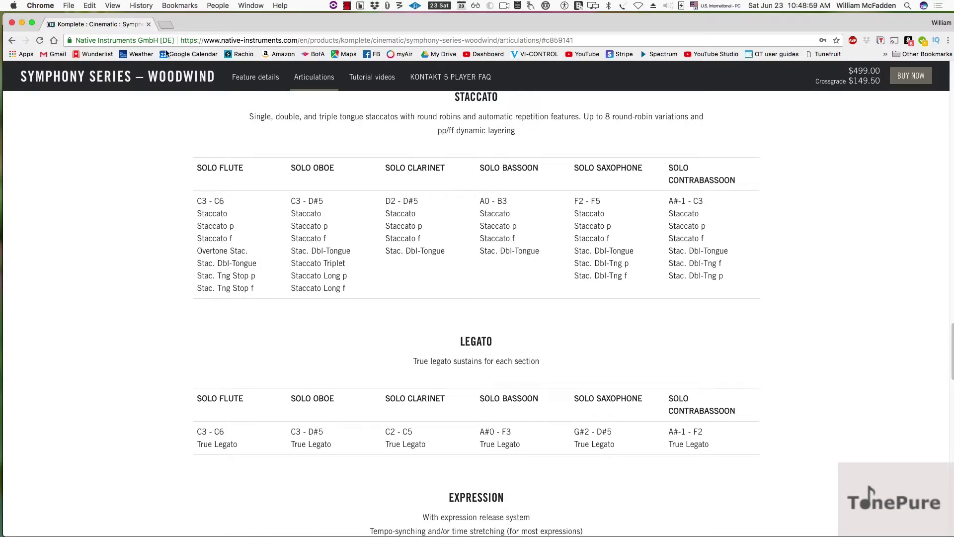
Step: Switch to the Woodwind Series project in Cubase and open the SE Flute track's Kontakt instrument
{"action": "double_click", "coordinate": [282, 22]}
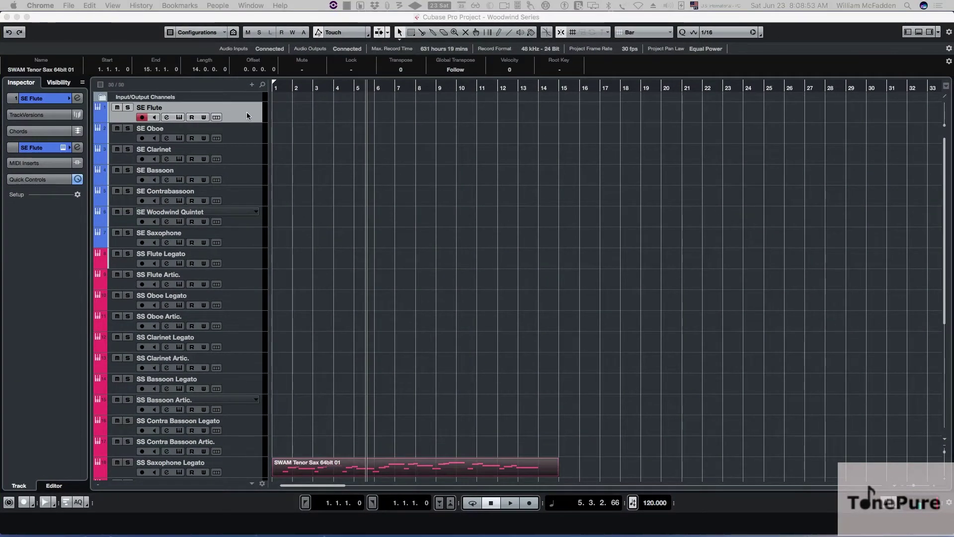
{"action": "left_click", "coordinate": [243, 110]}
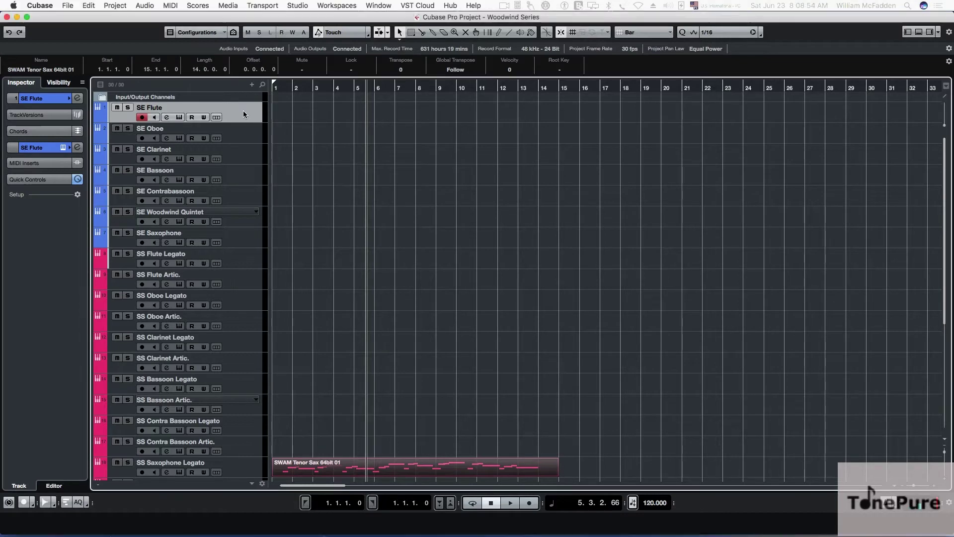
{"action": "left_click", "coordinate": [180, 117]}
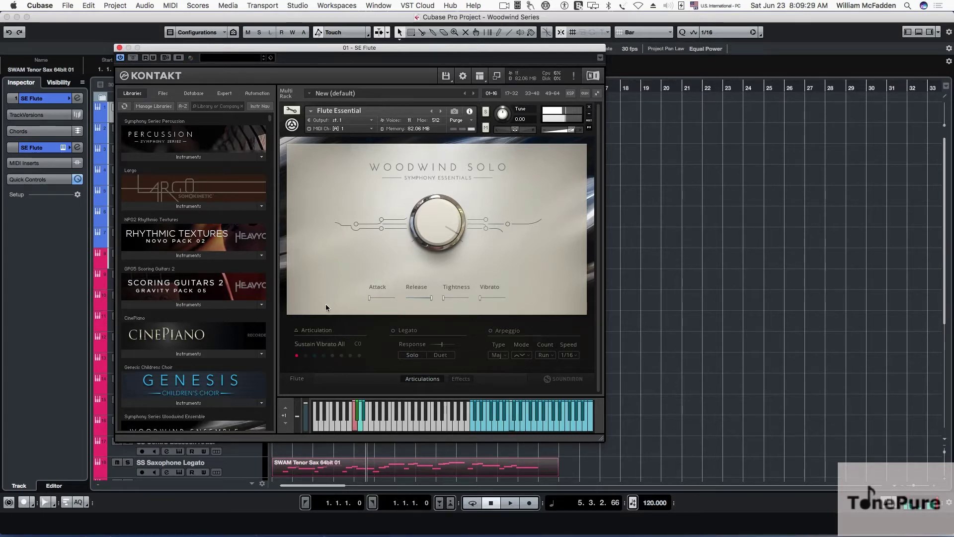
Step: Show the Flute Essential articulation slots and select Staccato, Crescendo and Decrescendo one after another to audition them
{"action": "left_click", "coordinate": [318, 331]}
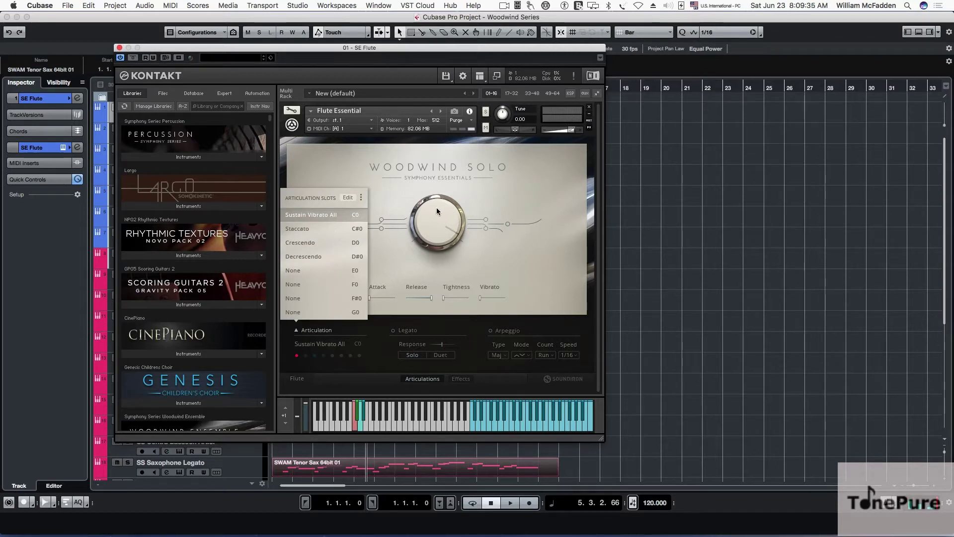
{"action": "left_click", "coordinate": [312, 226]}
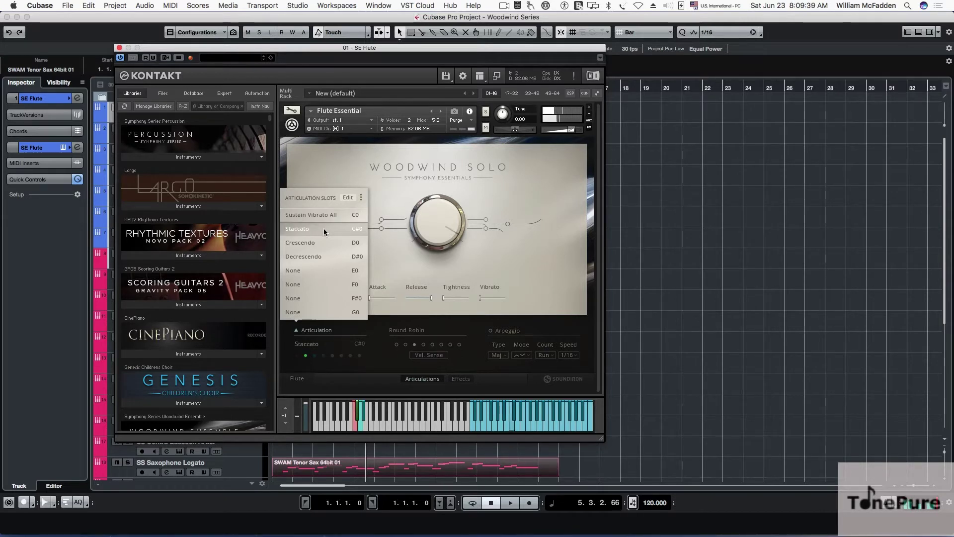
{"action": "left_click", "coordinate": [319, 243]}
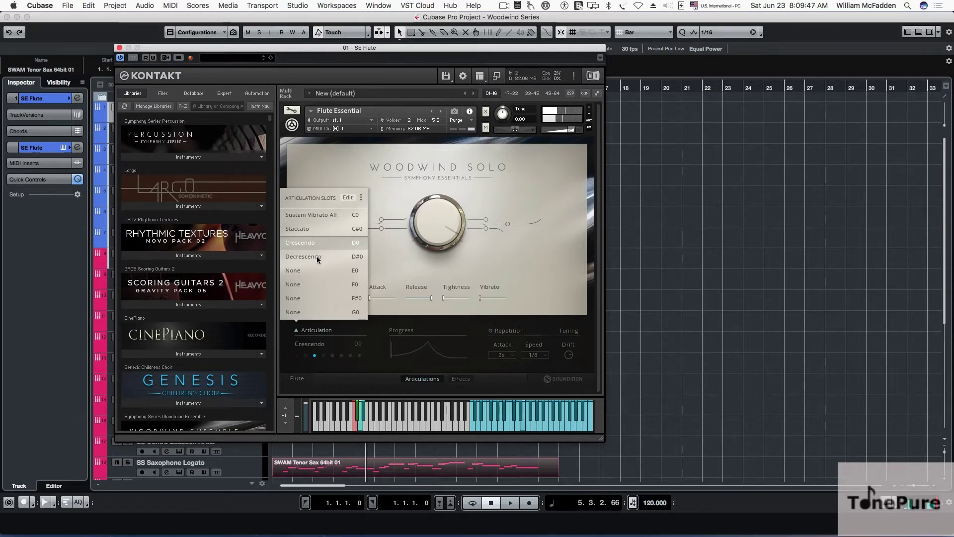
{"action": "left_click", "coordinate": [317, 256]}
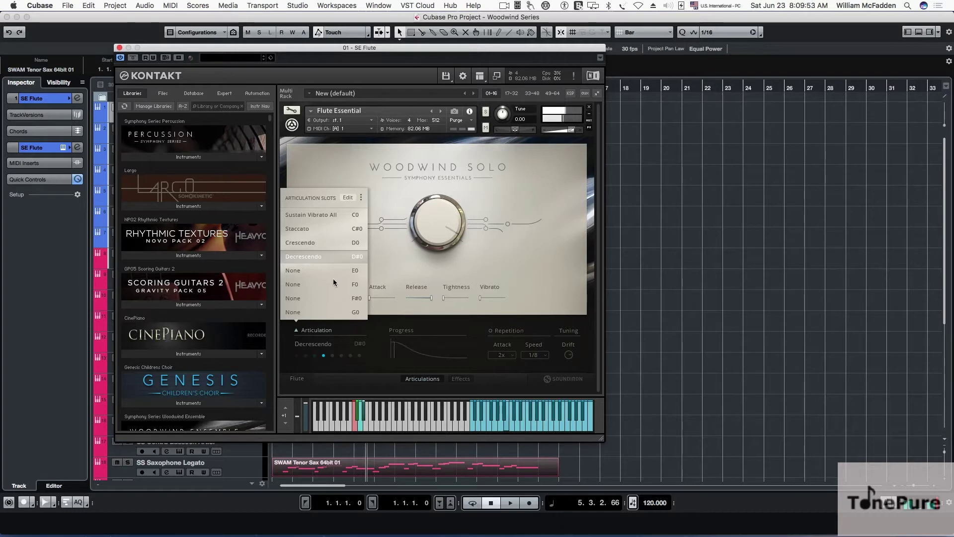
Step: Review the Articulation Slot Setup of the Flute Essential, and close it along with the instrument window
{"action": "left_click", "coordinate": [348, 197]}
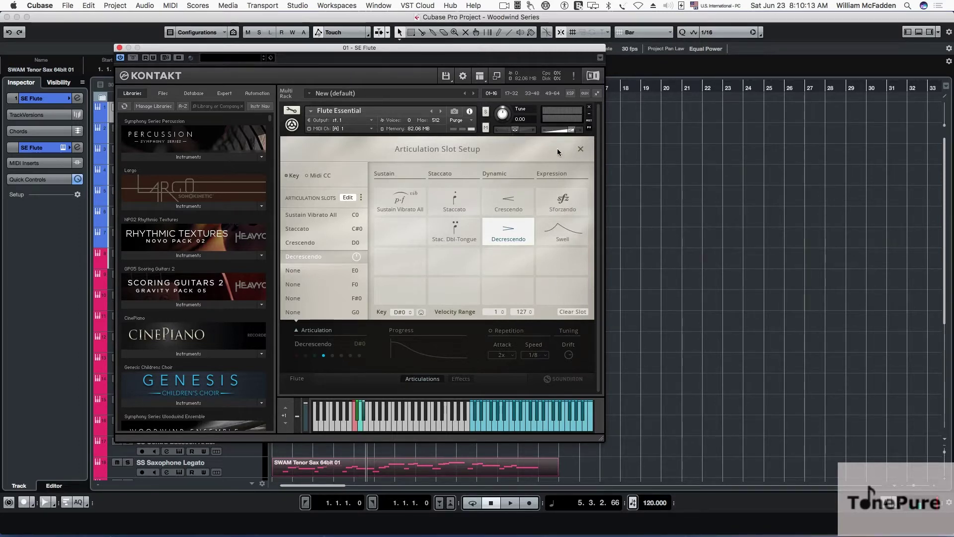
{"action": "left_click", "coordinate": [580, 150]}
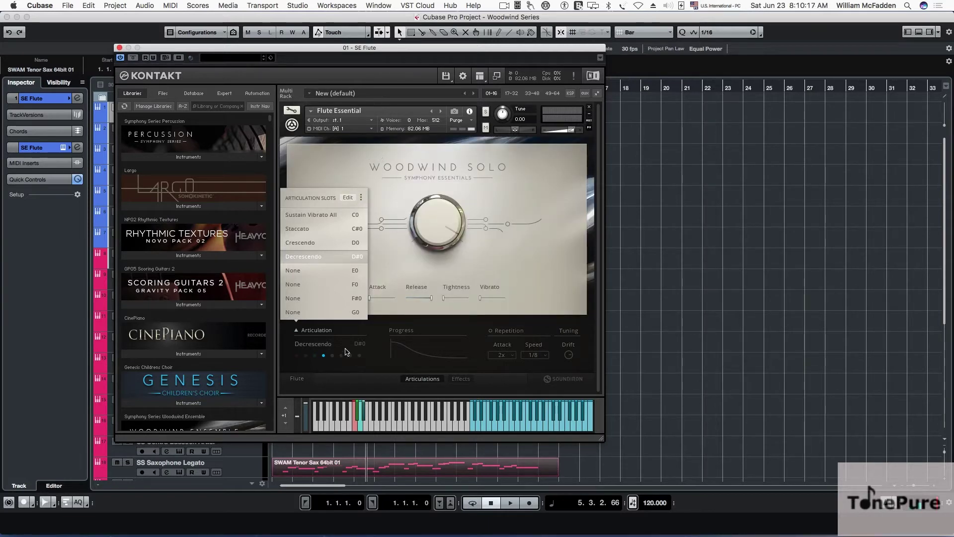
{"action": "left_click", "coordinate": [317, 330]}
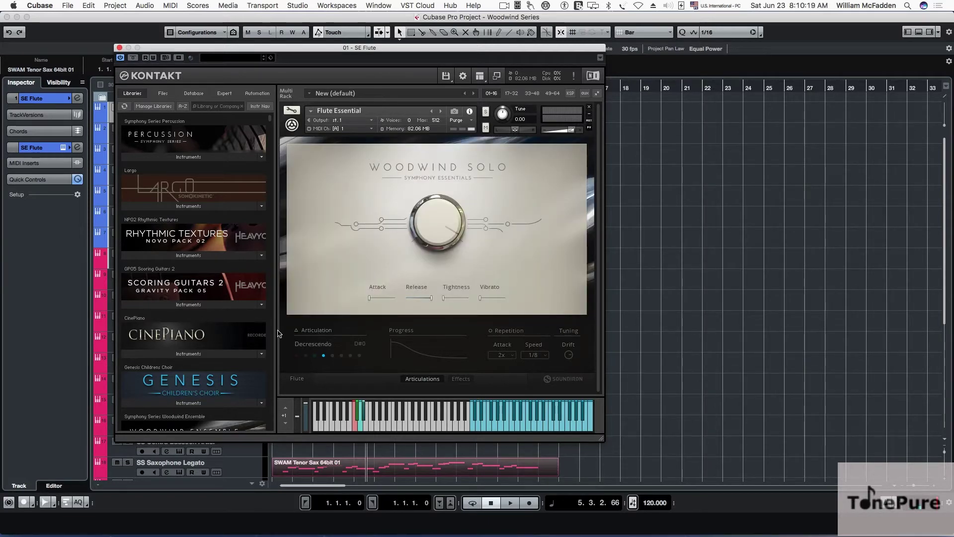
{"action": "left_click", "coordinate": [120, 48]}
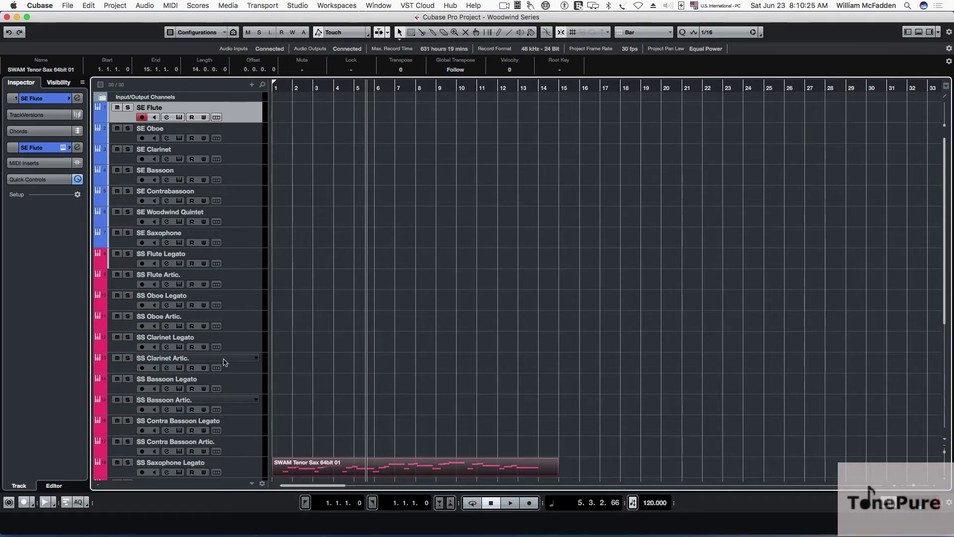
Step: Open the SS Flute Legato track's instrument on its performance page and check the available articulation choices
{"action": "left_click", "coordinate": [242, 263]}
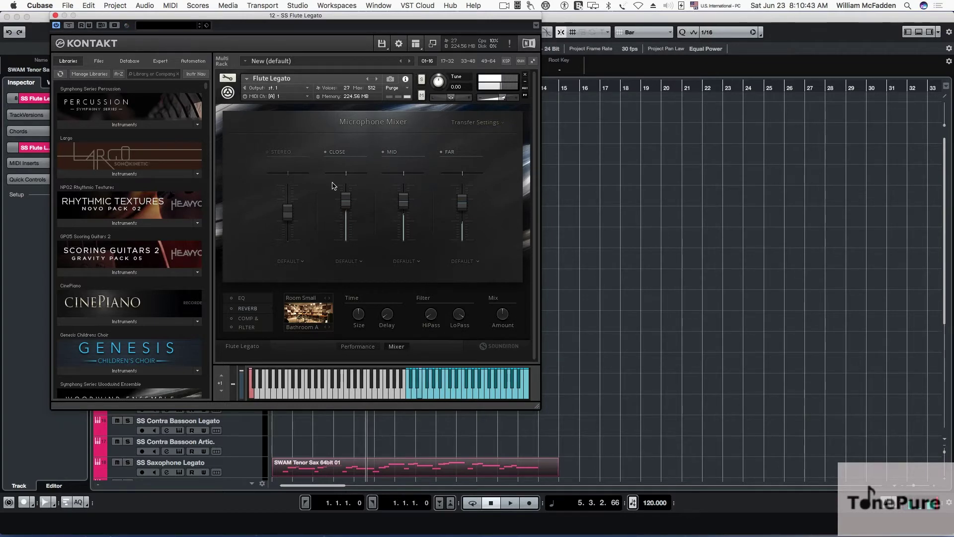
{"action": "left_click", "coordinate": [348, 346]}
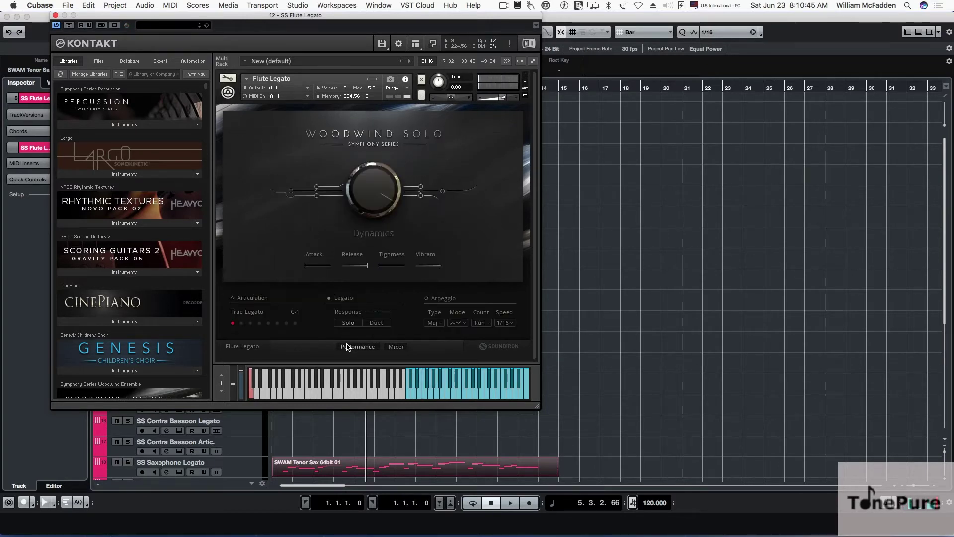
{"action": "left_click", "coordinate": [269, 312]}
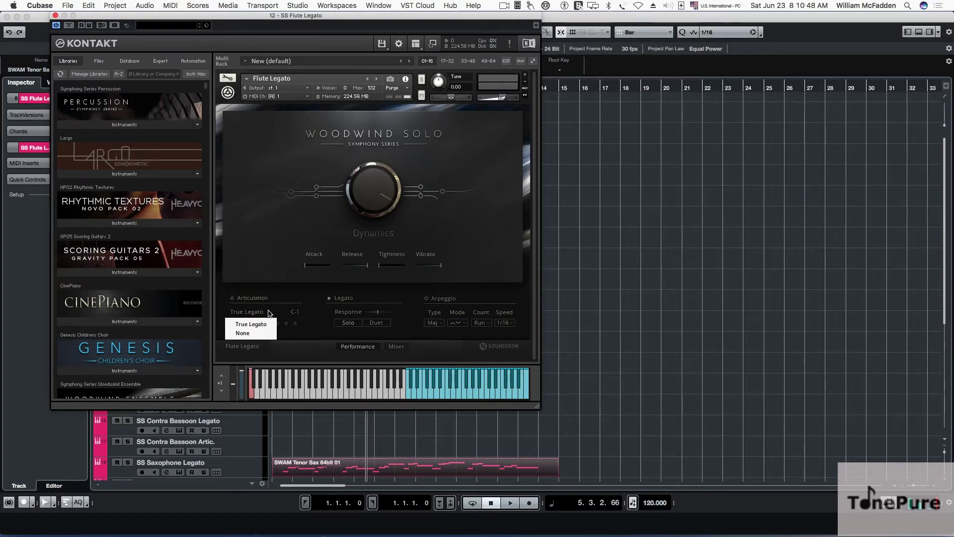
{"action": "left_click", "coordinate": [266, 247]}
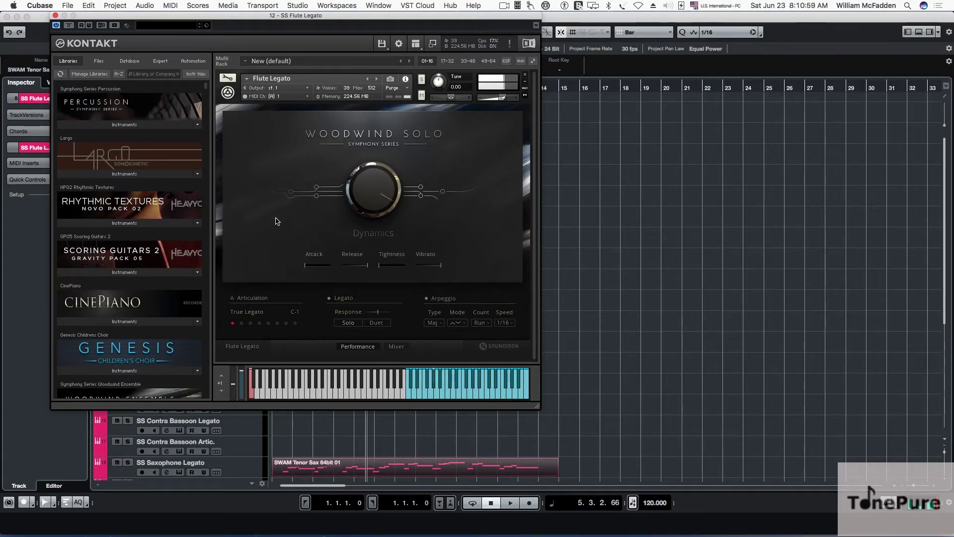
Step: Set the Flute Legato arpeggio count to 2x and the arpeggio type to Aug
{"action": "left_click", "coordinate": [482, 323]}
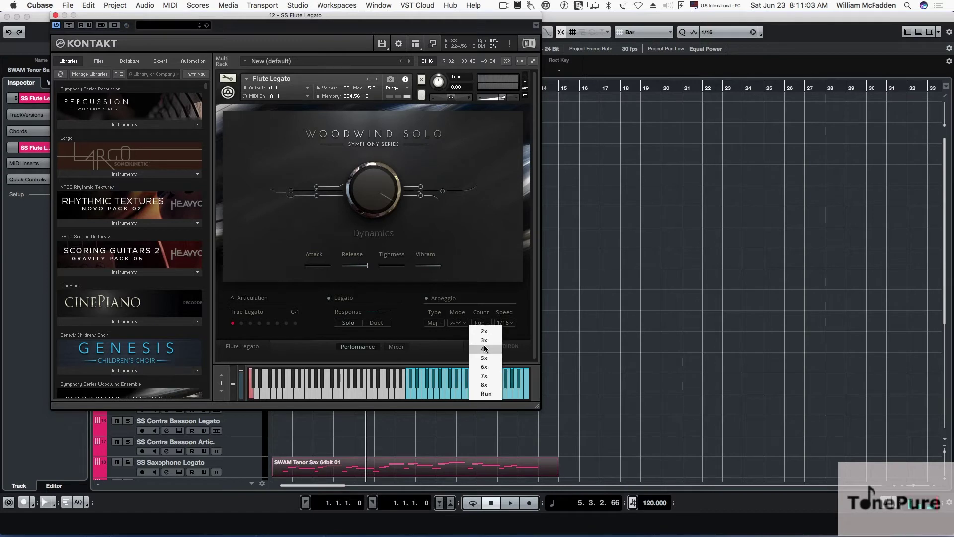
{"action": "left_click", "coordinate": [485, 331]}
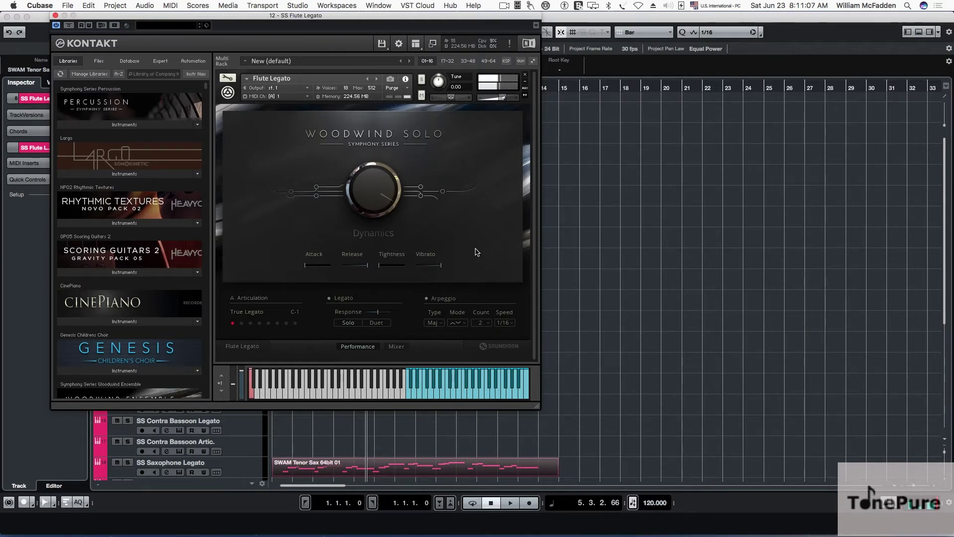
{"action": "left_click", "coordinate": [430, 324]}
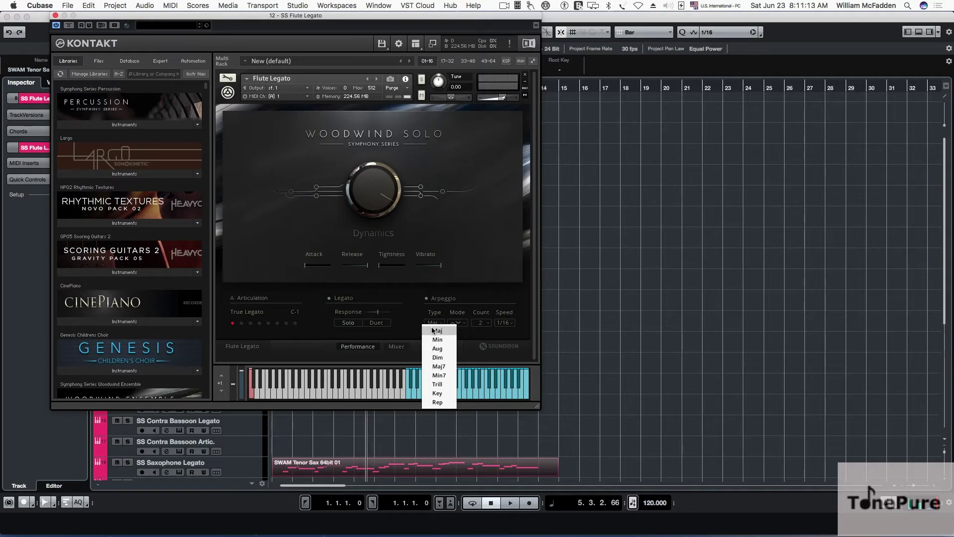
{"action": "left_click", "coordinate": [435, 349]}
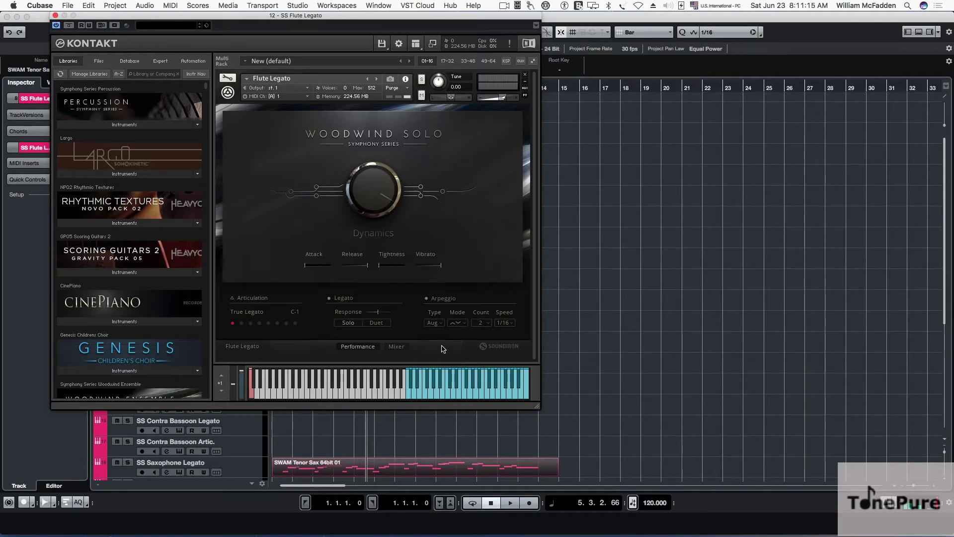
Step: Try the augmented arpeggio with a count of 3x, and raise the count to 5x
{"action": "left_click", "coordinate": [482, 323]}
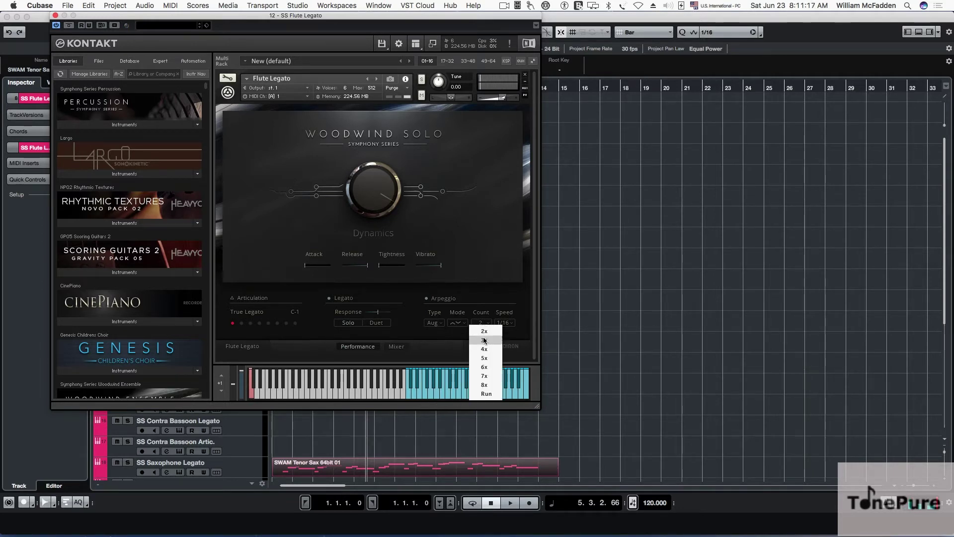
{"action": "left_click", "coordinate": [483, 341]}
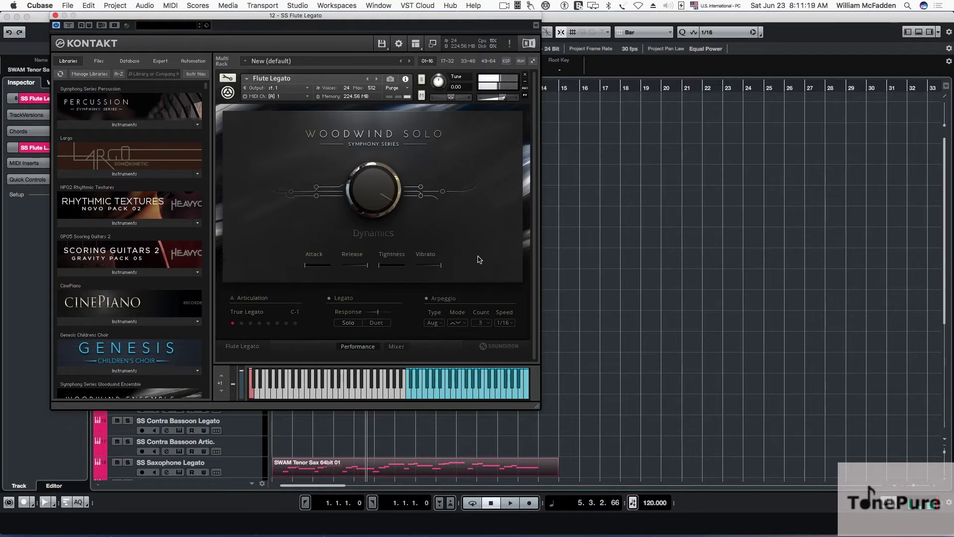
{"action": "left_click", "coordinate": [482, 324]}
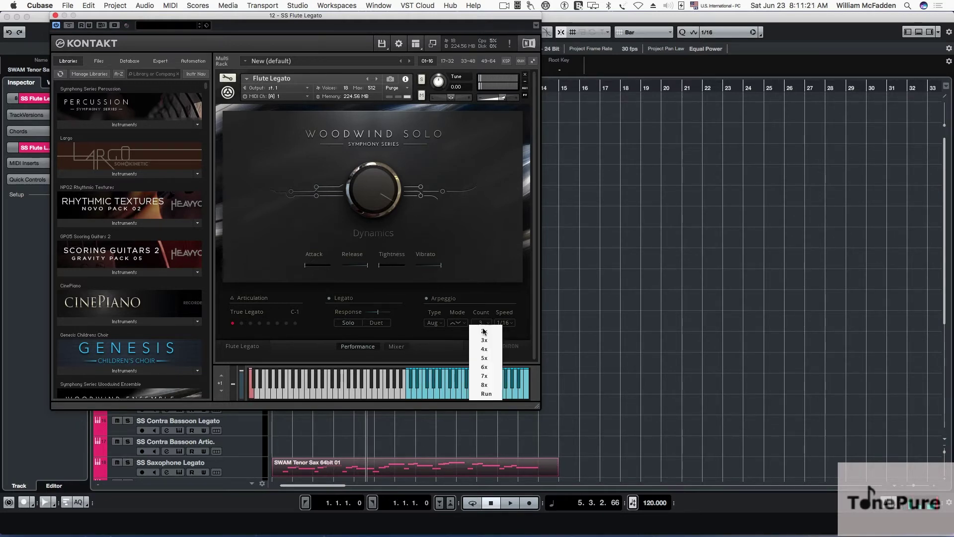
{"action": "left_click", "coordinate": [485, 362]}
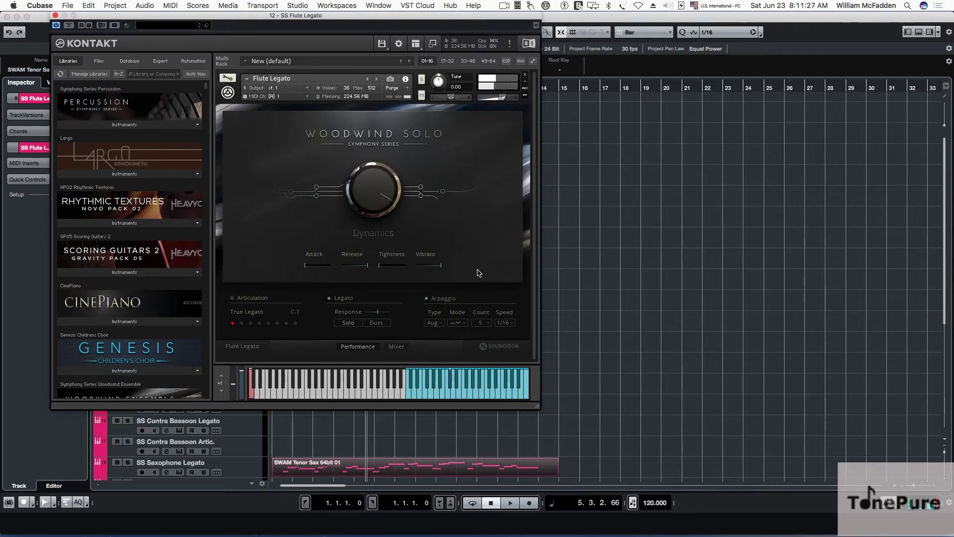
Step: View the arpeggio mode options without choosing one, and show the Flute Legato microphone mixer page
{"action": "left_click", "coordinate": [458, 324]}
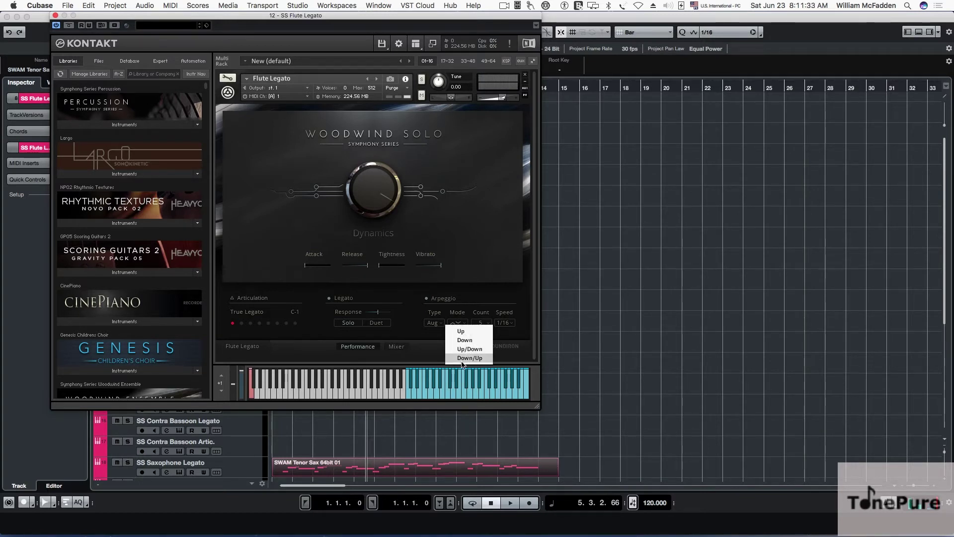
{"action": "left_click", "coordinate": [468, 265]}
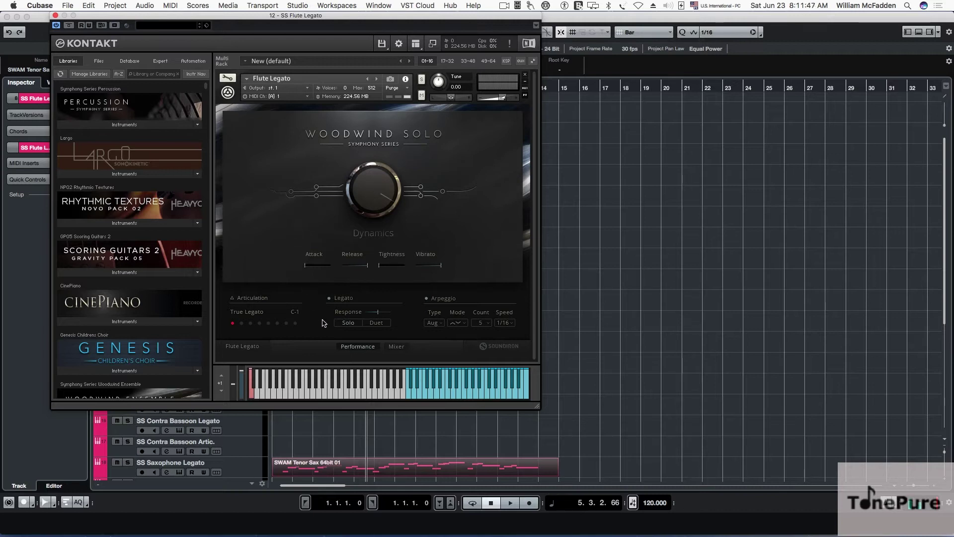
{"action": "left_click", "coordinate": [397, 347]}
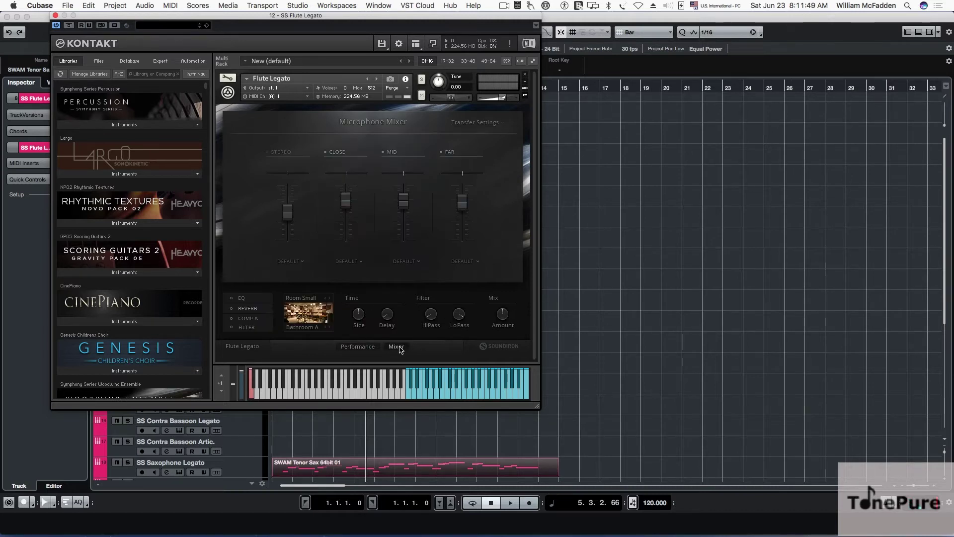
Step: Return to the Flute Legato performance page, review its articulation slots, and close the instrument window
{"action": "left_click", "coordinate": [357, 347]}
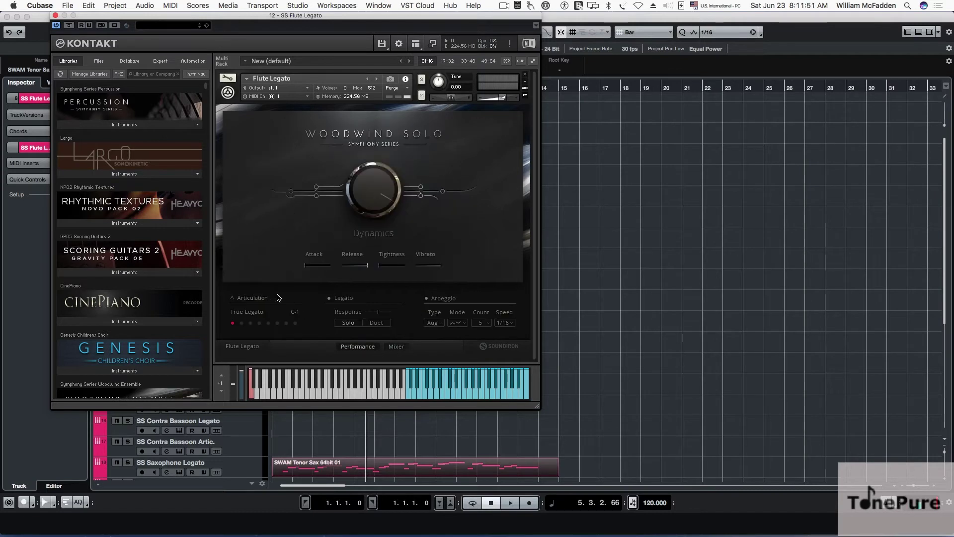
{"action": "left_click", "coordinate": [257, 299]}
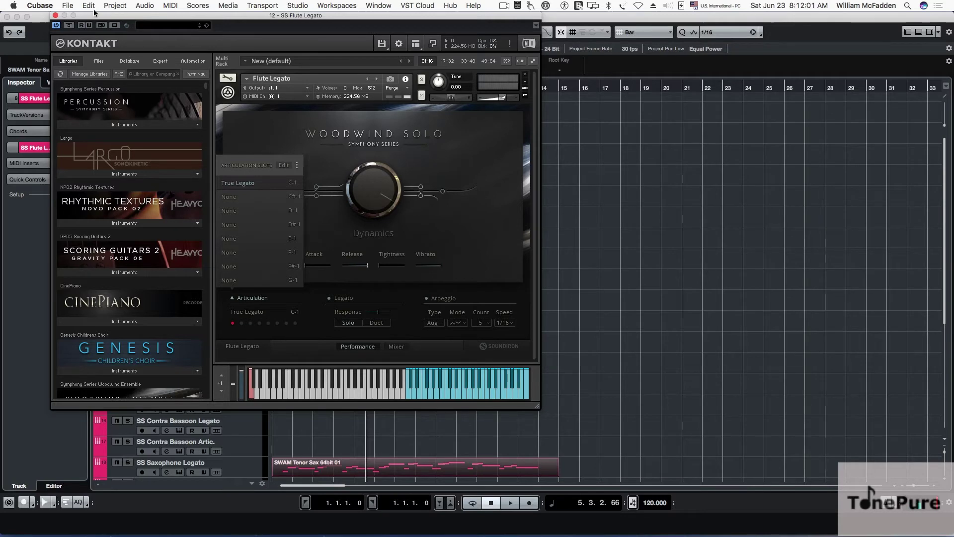
{"action": "left_click", "coordinate": [56, 15]}
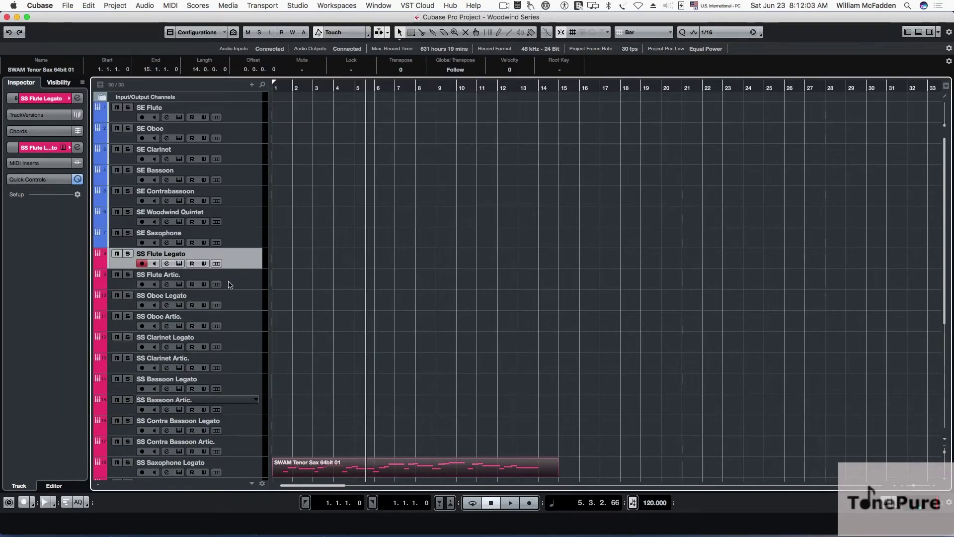
Step: Open the SS Flute Artic. track's instrument and bring up its Articulation Slot Setup for editing
{"action": "left_click", "coordinate": [242, 281]}
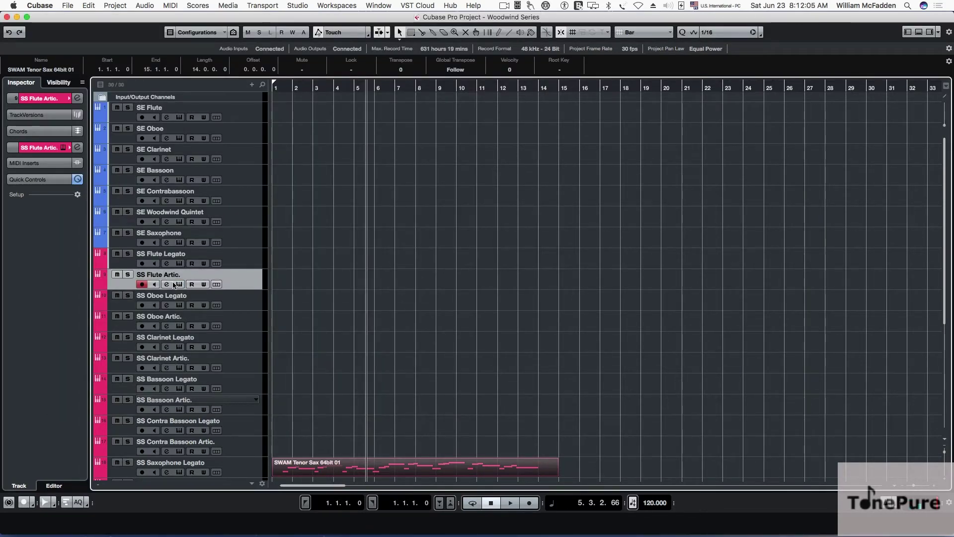
{"action": "left_click", "coordinate": [179, 284]}
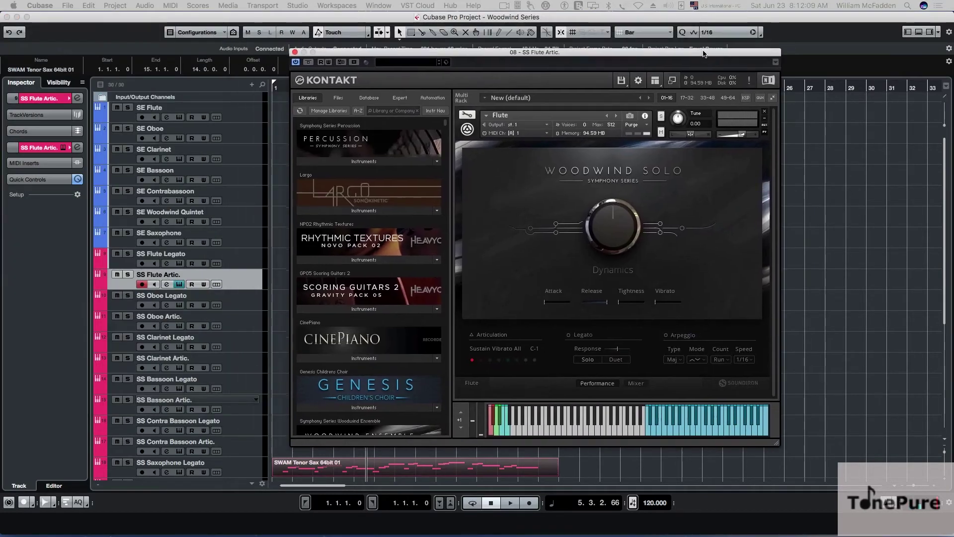
{"action": "left_click_drag", "start_coordinate": [704, 54], "coordinate": [711, 46]}
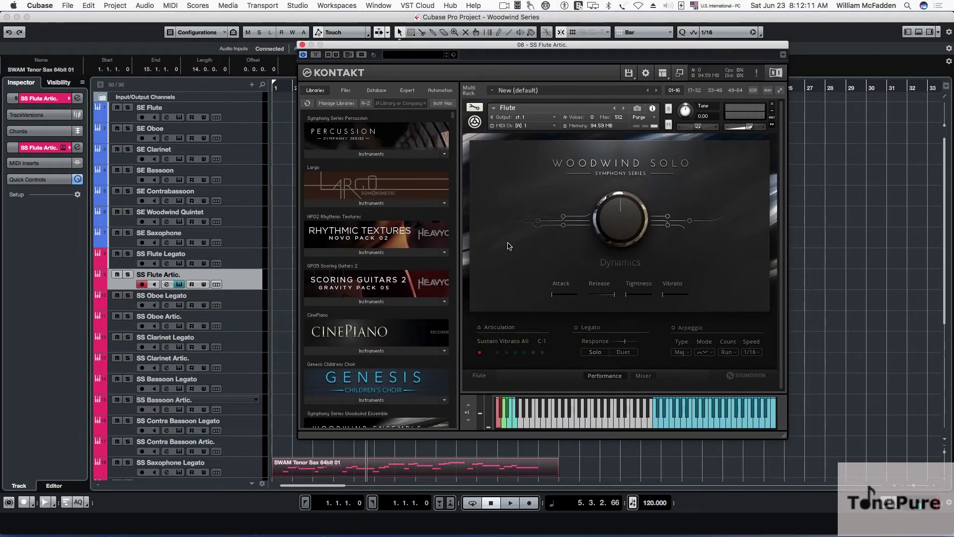
{"action": "left_click", "coordinate": [490, 328]}
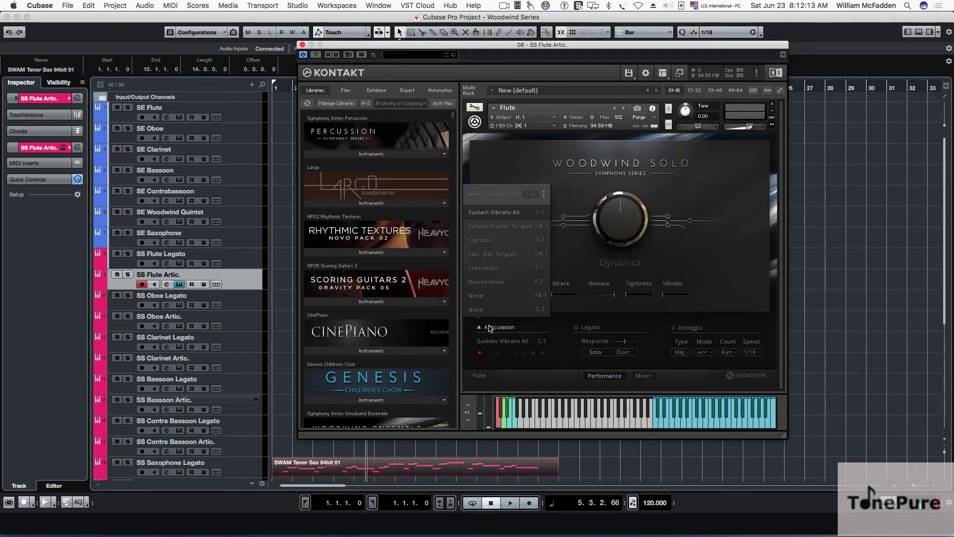
{"action": "left_click", "coordinate": [531, 195]}
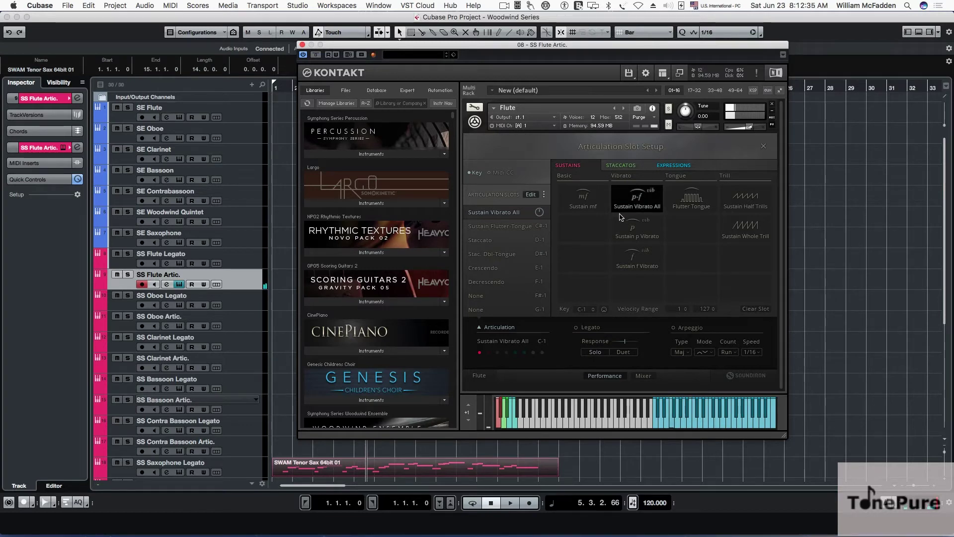
Step: Assign Sustain f Vibrato to the first articulation slot, and check the slot list's extra options without choosing one
{"action": "left_click", "coordinate": [516, 214]}
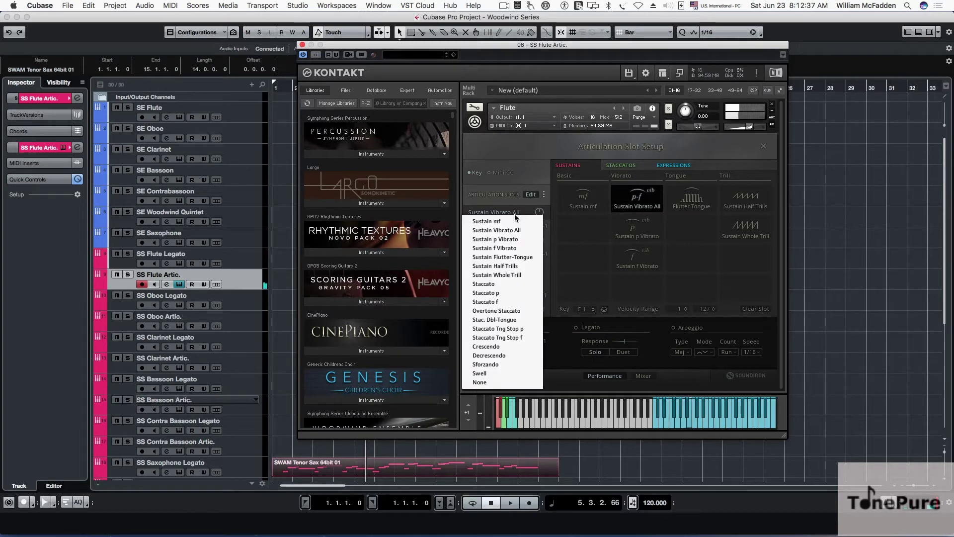
{"action": "left_click", "coordinate": [508, 249]}
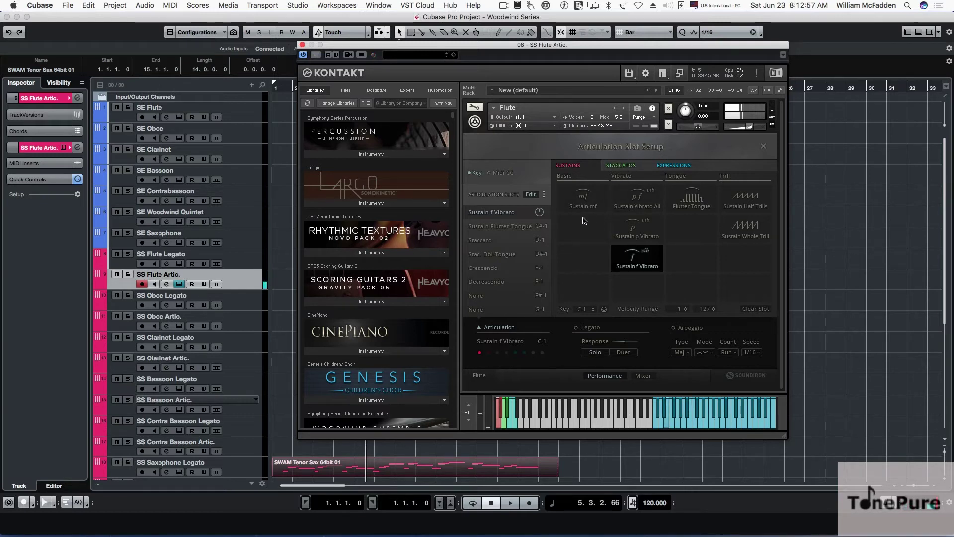
{"action": "left_click", "coordinate": [544, 195]}
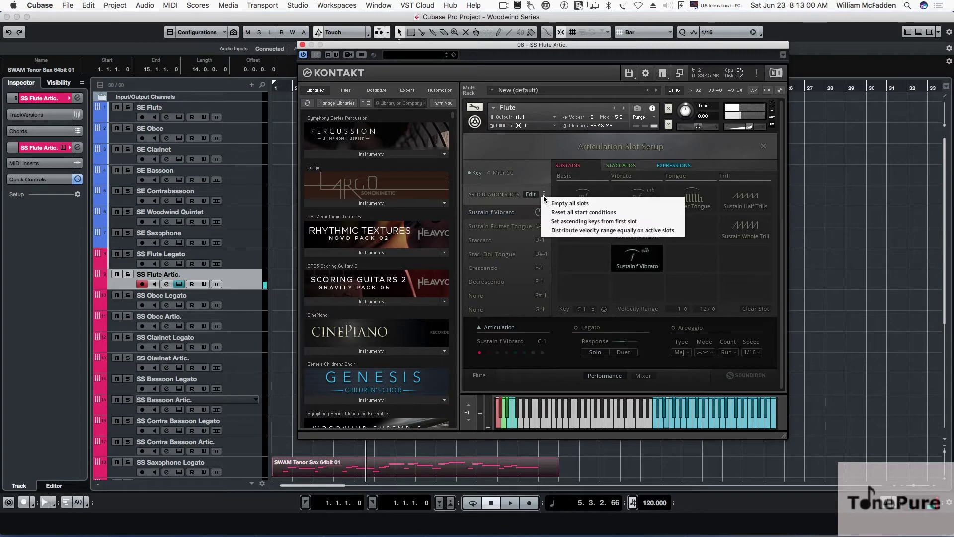
{"action": "left_click", "coordinate": [512, 199]}
Step: Audition the Sustain Flutter-Tongue, Stac. Dbl-Tongue and Crescendo slots of the flute one after another
{"action": "left_click", "coordinate": [507, 228]}
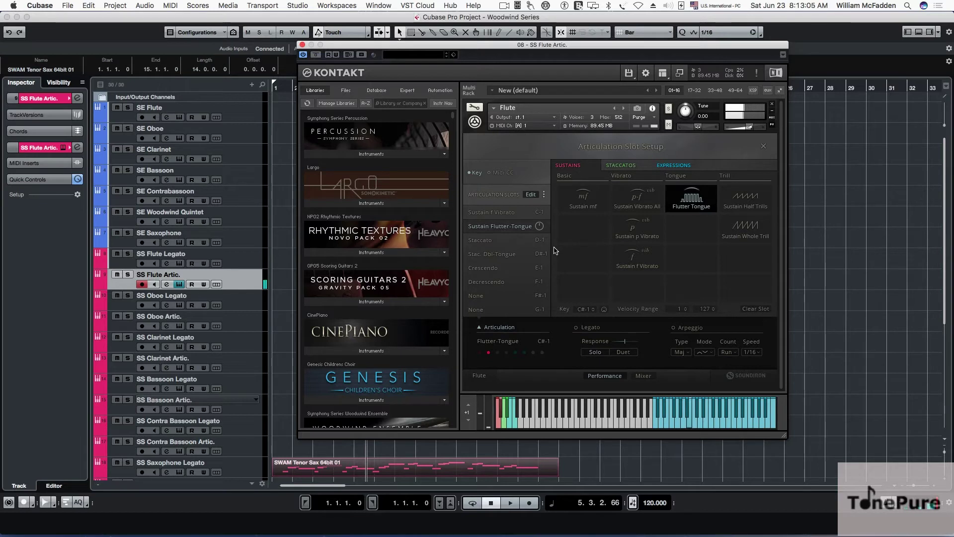
{"action": "left_click", "coordinate": [501, 254]}
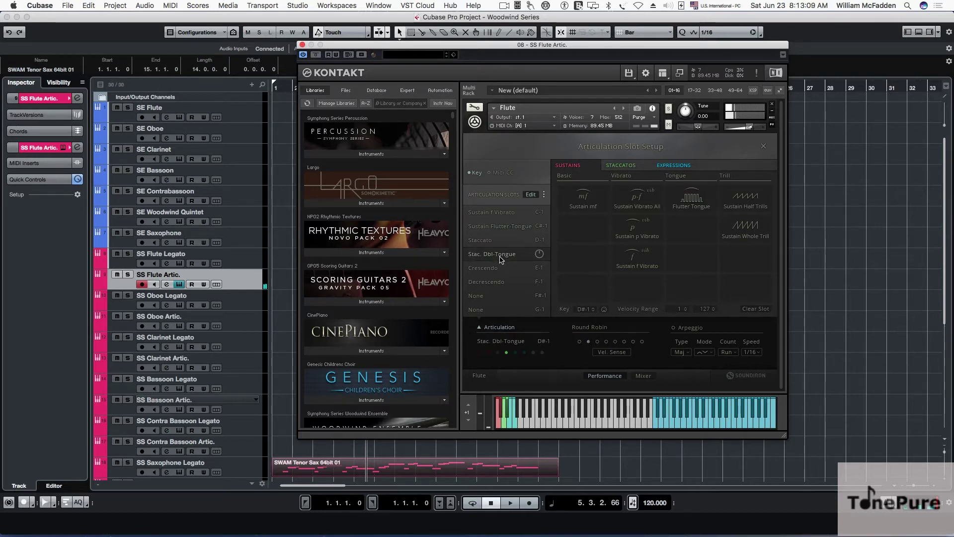
{"action": "left_click", "coordinate": [505, 269]}
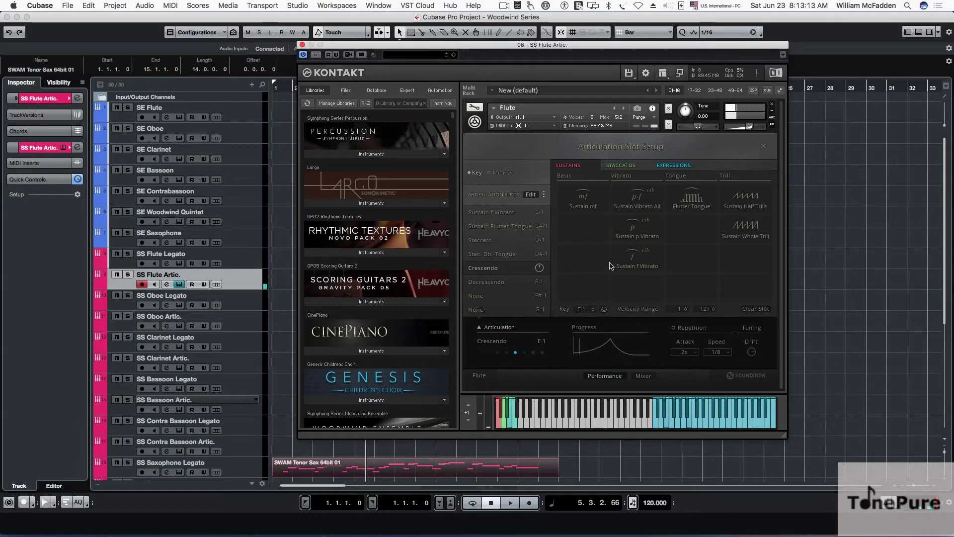
Step: Try the staccato articulations Staccato Tng Stop p, Staccato Tng Stop f and Overtone Staccato in the E-1 slot
{"action": "left_click", "coordinate": [606, 166]}
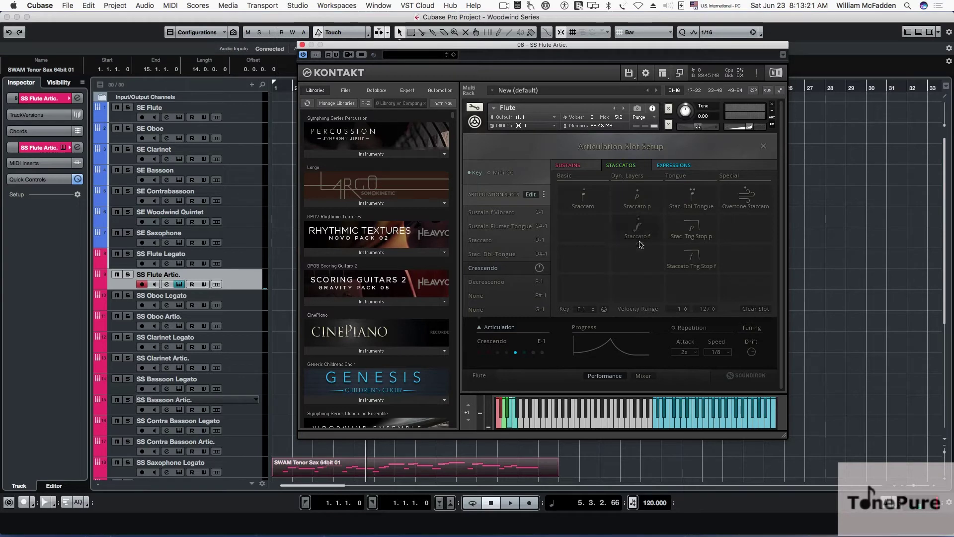
{"action": "left_click", "coordinate": [691, 231]}
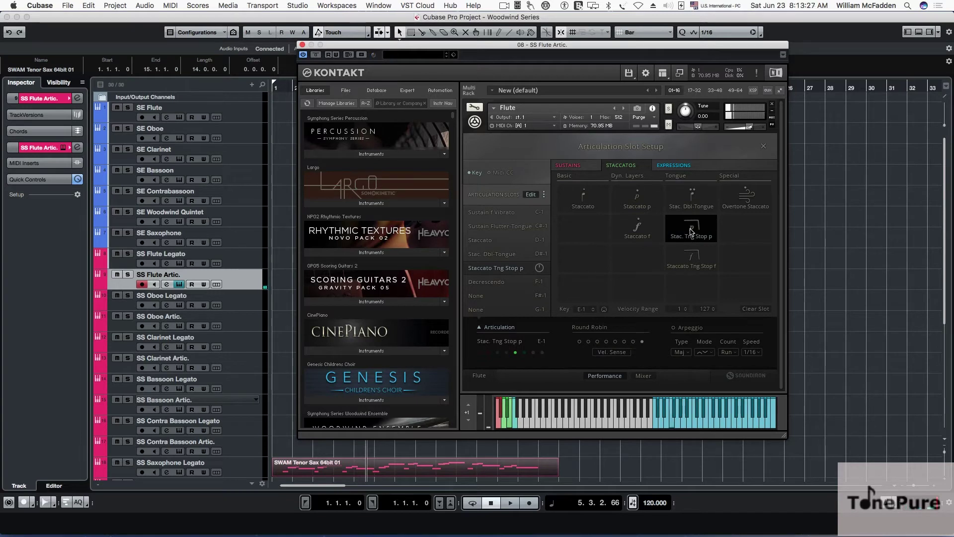
{"action": "left_click", "coordinate": [683, 268]}
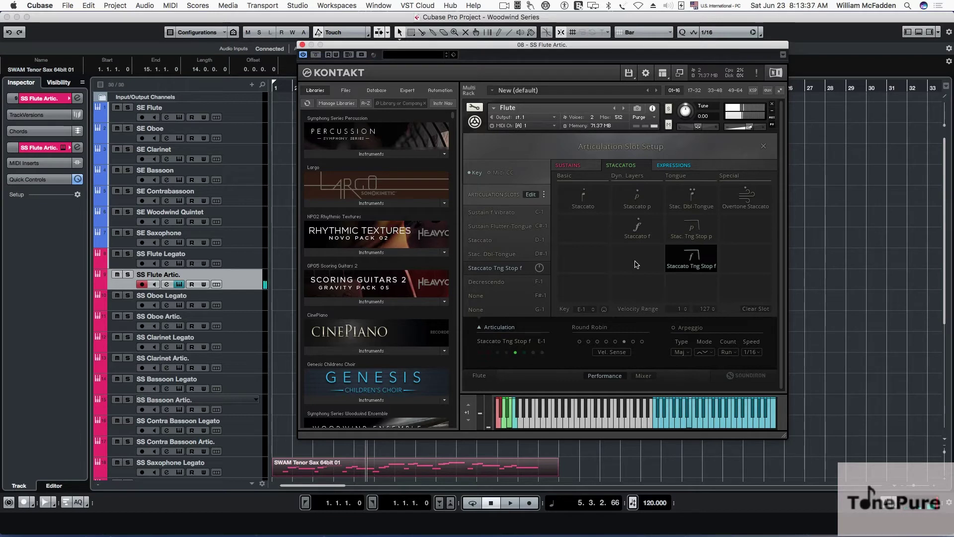
{"action": "left_click", "coordinate": [745, 200]}
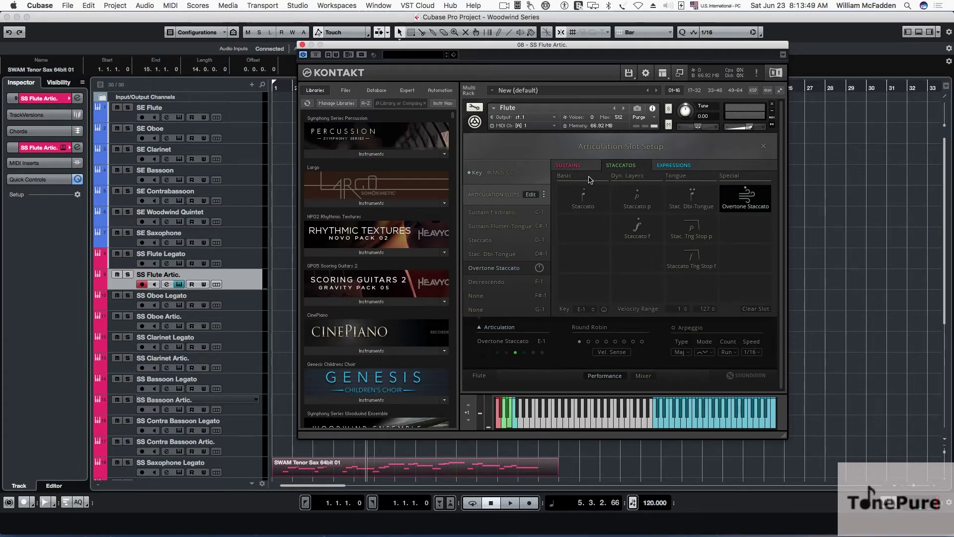
Step: Try the sustain articulations Flutter Tongue, Sustain Half Trills, Sustain Whole Trill and Sustain f Vibrato in the E-1 slot
{"action": "left_click", "coordinate": [568, 165]}
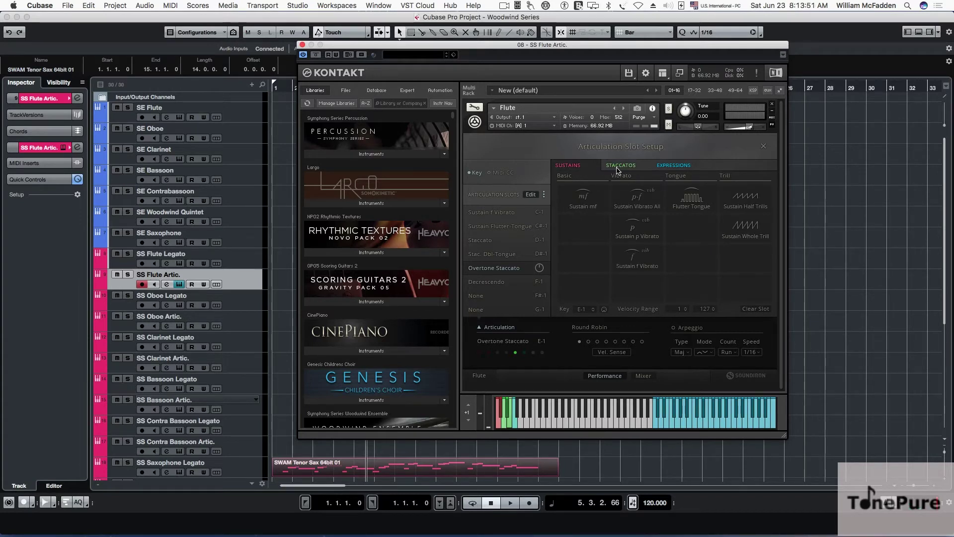
{"action": "left_click", "coordinate": [692, 201]}
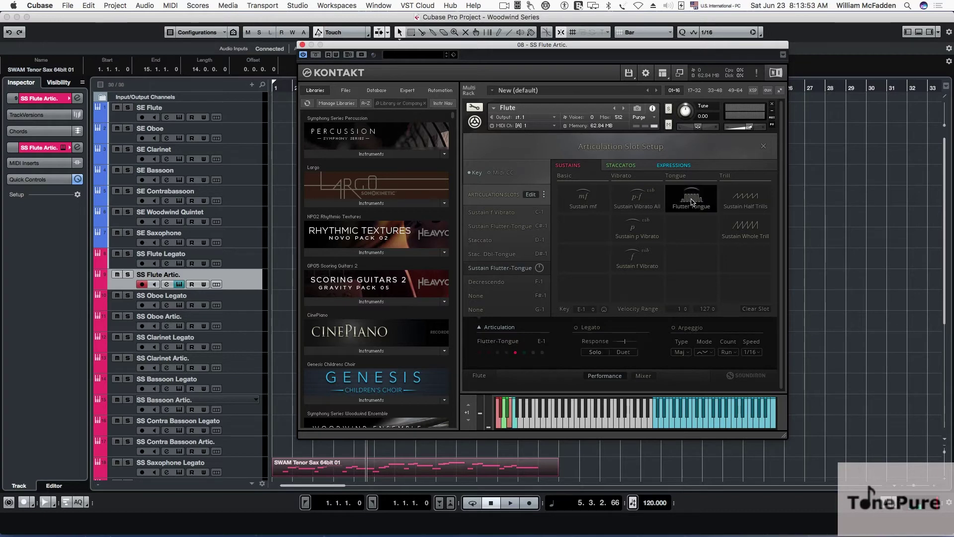
{"action": "left_click", "coordinate": [755, 200]}
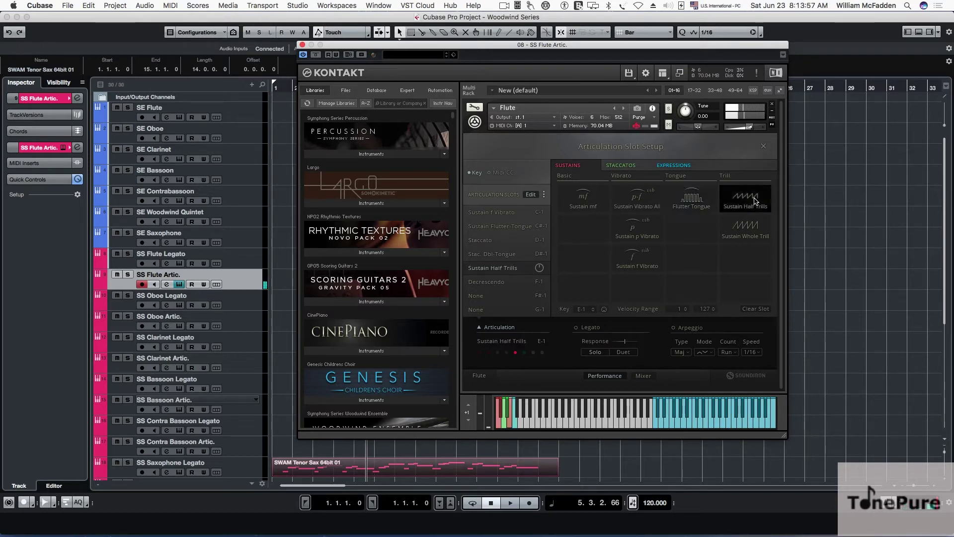
{"action": "left_click", "coordinate": [743, 232]}
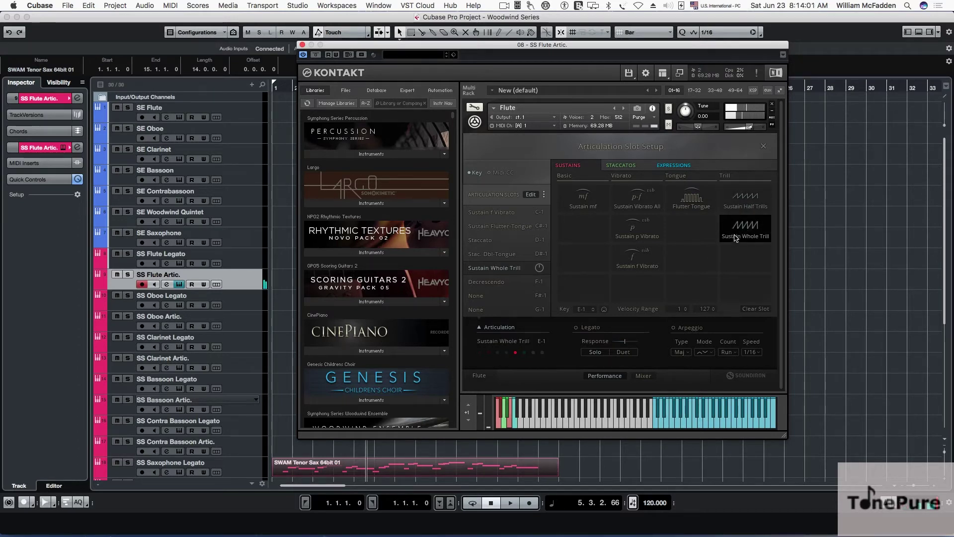
{"action": "left_click", "coordinate": [649, 259]}
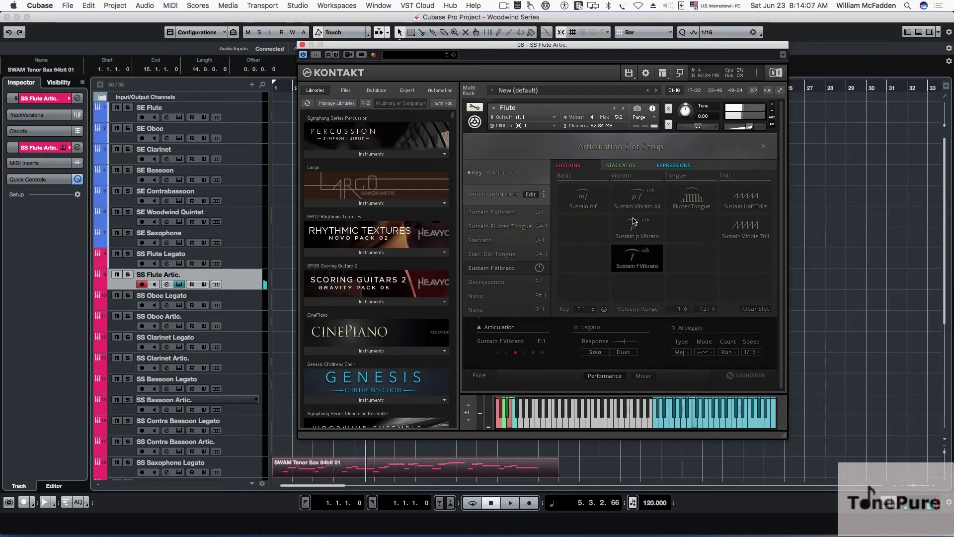
Step: Audition the expressions Crescendo, Decrescendo and Sforzando in the E-1 slot, and assign Swell to it
{"action": "left_click", "coordinate": [682, 166]}
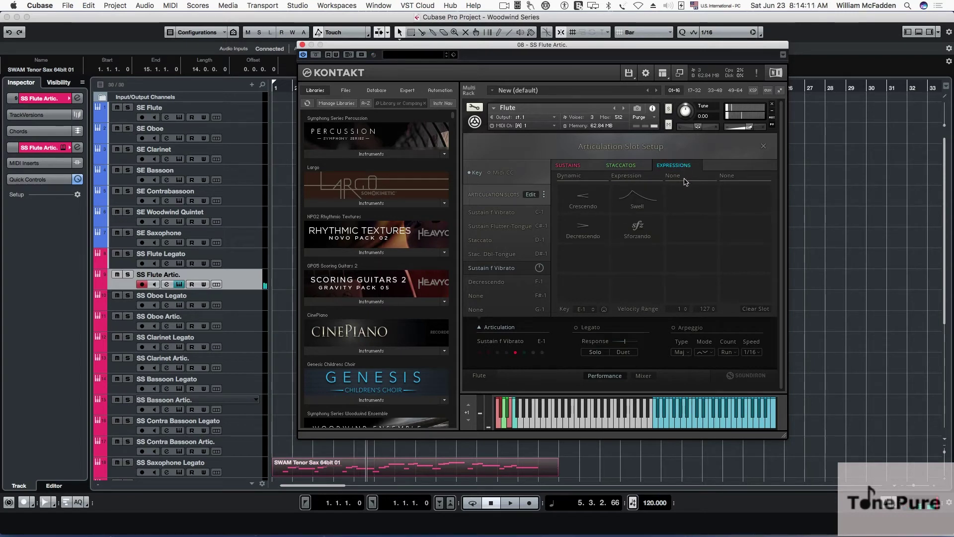
{"action": "left_click", "coordinate": [580, 206]}
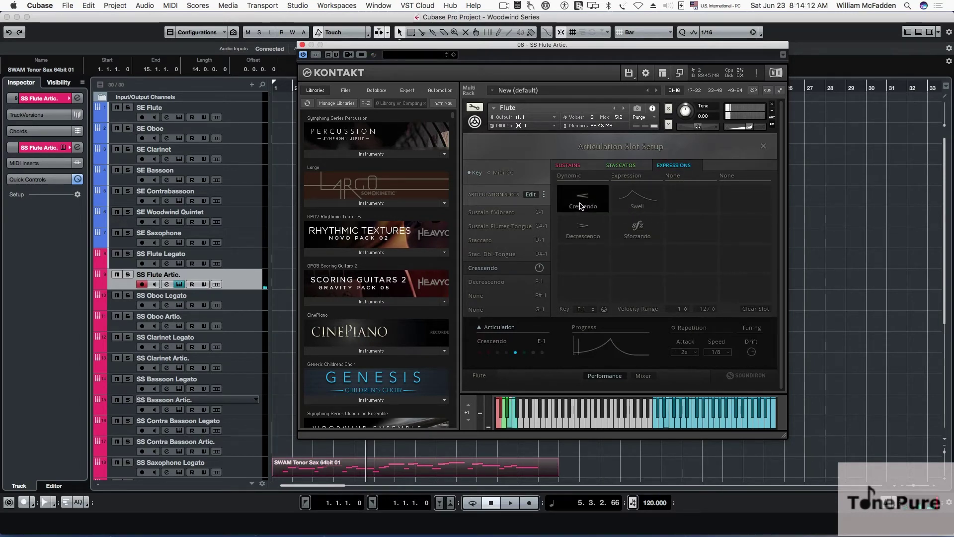
{"action": "left_click", "coordinate": [583, 233]}
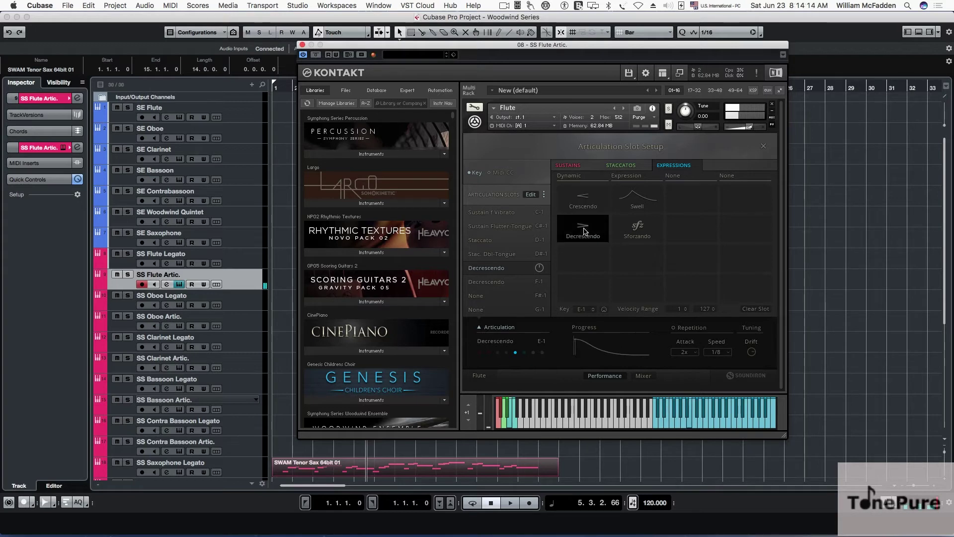
{"action": "left_click", "coordinate": [639, 232]}
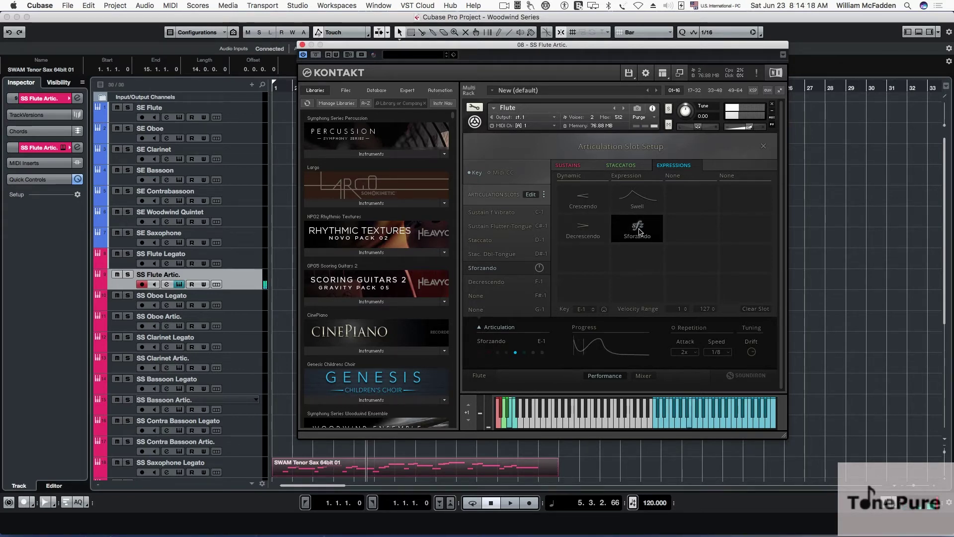
{"action": "left_click", "coordinate": [639, 200]}
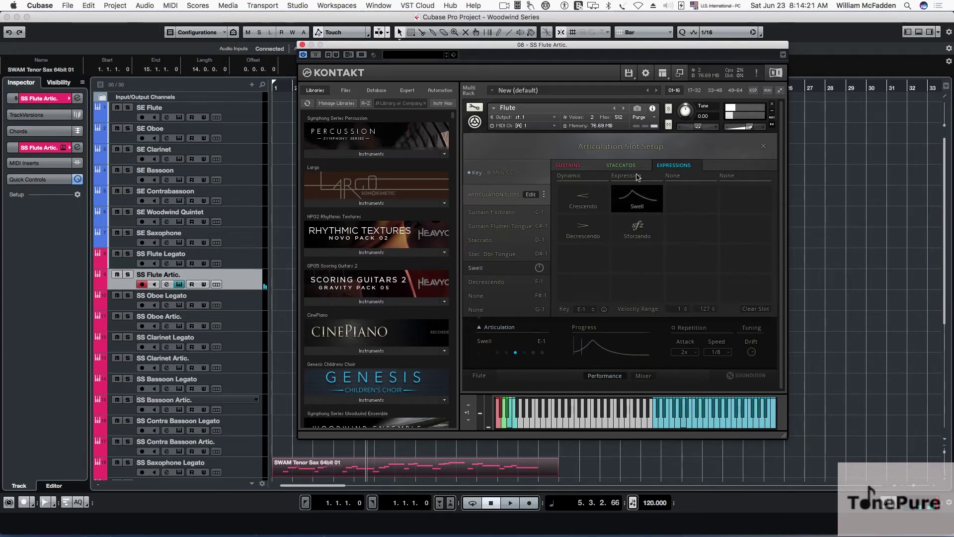
Step: Review the flute's staccato and sustain articulation choices once more, and close the slot setup and the instrument window
{"action": "left_click", "coordinate": [622, 167]}
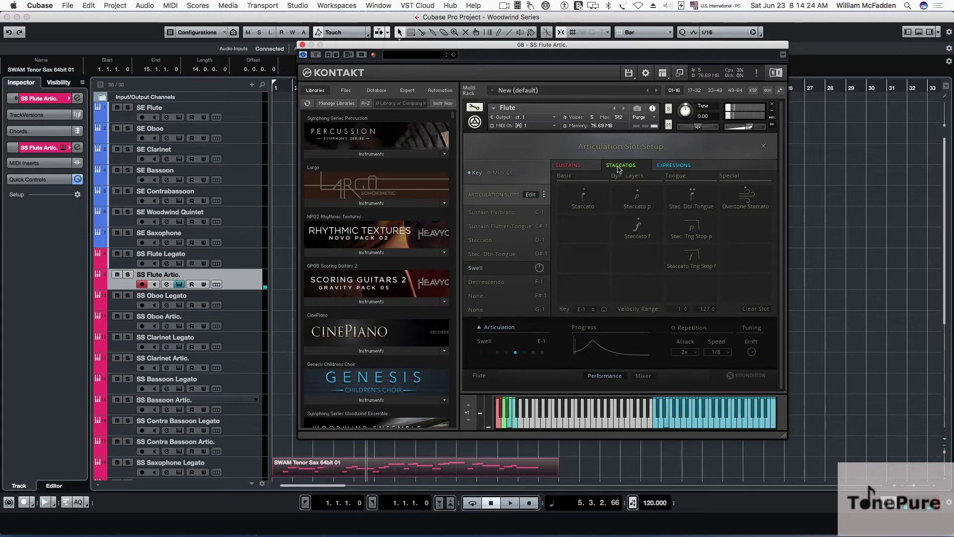
{"action": "left_click", "coordinate": [571, 166]}
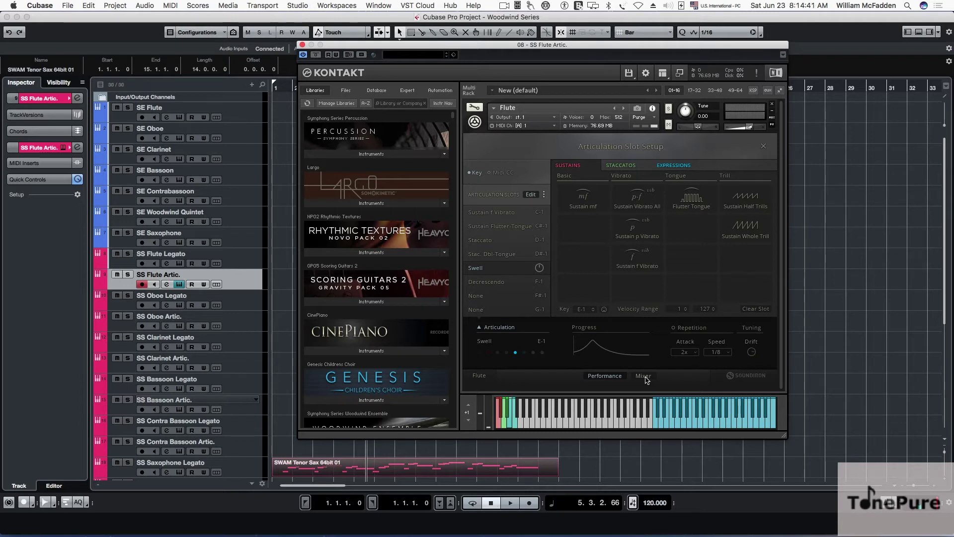
{"action": "left_click", "coordinate": [508, 330]}
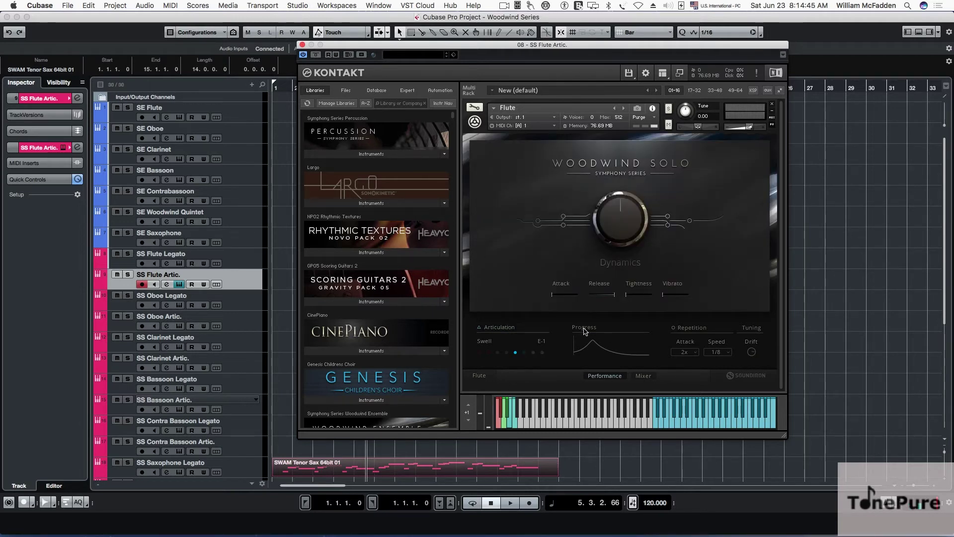
{"action": "left_click", "coordinate": [303, 44]}
Step: Open the SE Oboe track's instrument and show its Articulation Slot Setup to examine the available articulations
{"action": "left_click", "coordinate": [240, 136]}
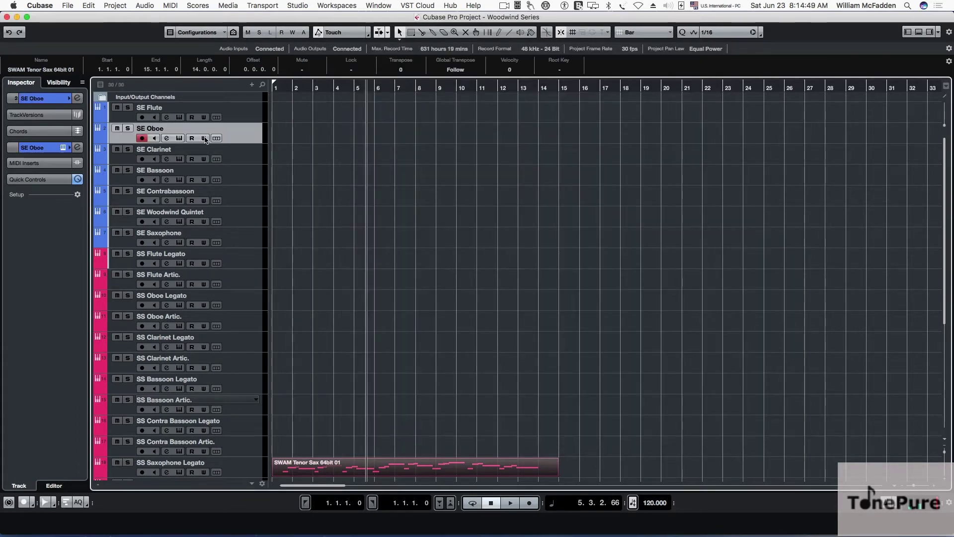
{"action": "left_click", "coordinate": [179, 138]}
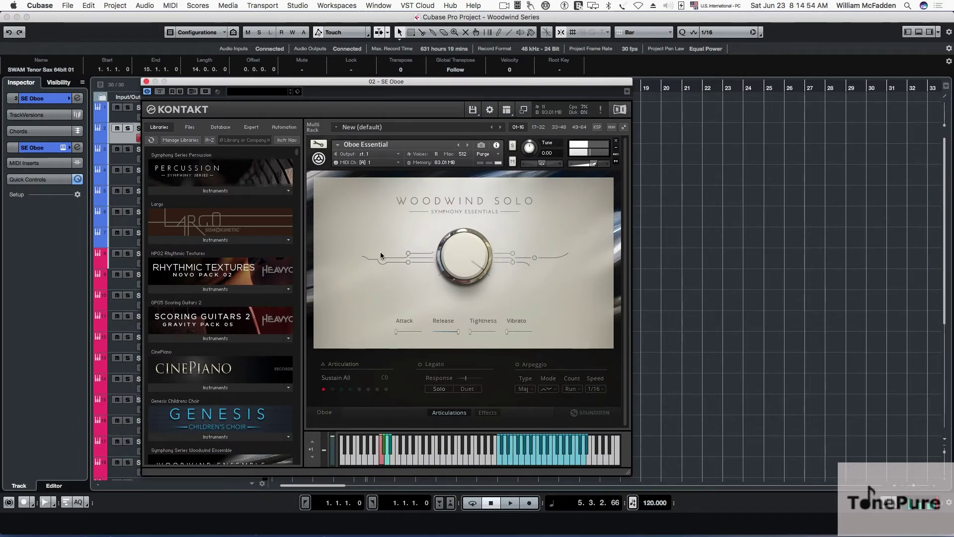
{"action": "left_click", "coordinate": [350, 365]}
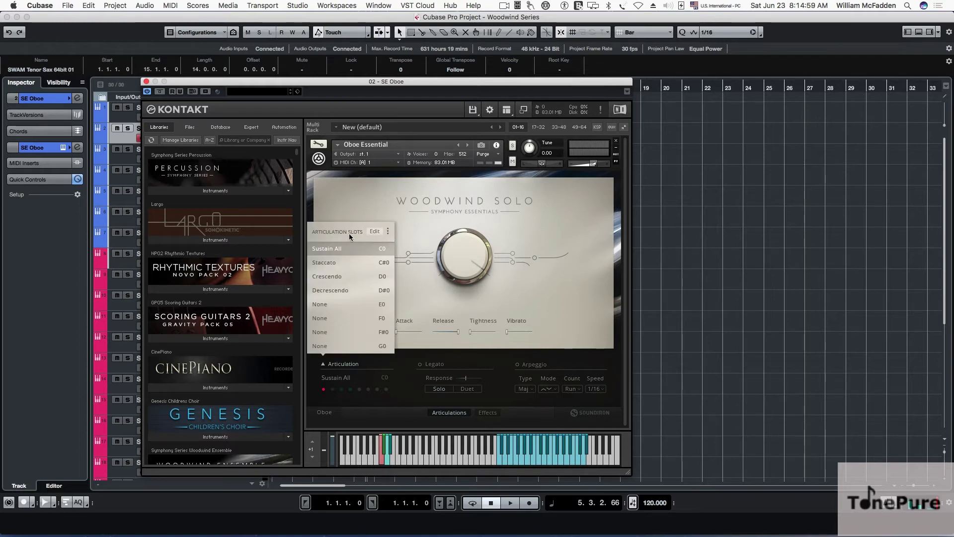
{"action": "left_click", "coordinate": [373, 232]}
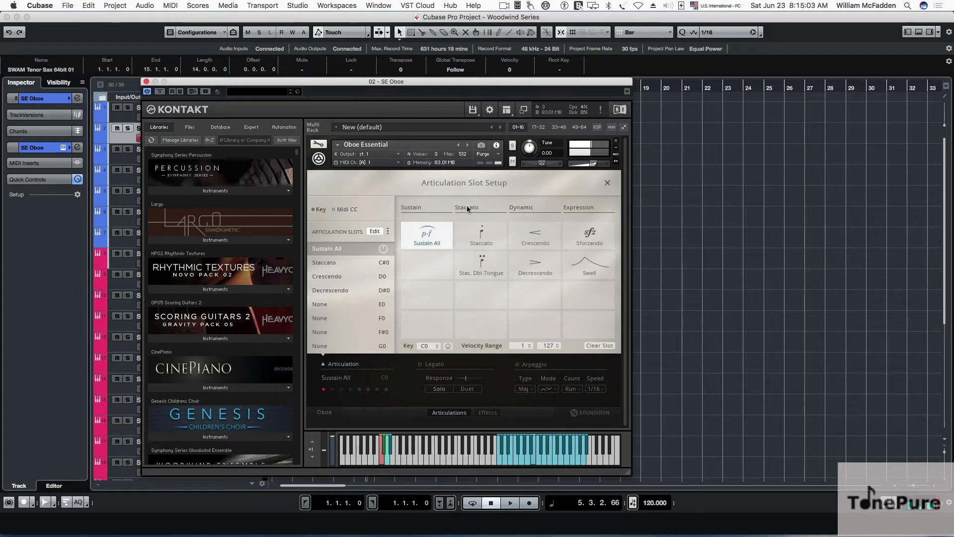
Step: Audition Staccato in the SE Oboe's C0 slot, assign Crescendo to it, and close the instrument window
{"action": "left_click", "coordinate": [480, 230]}
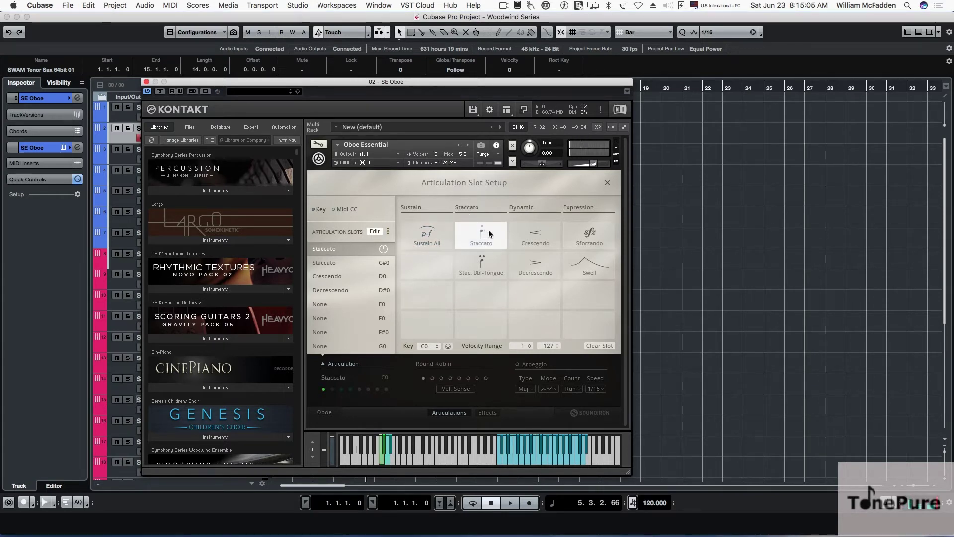
{"action": "left_click", "coordinate": [534, 238]}
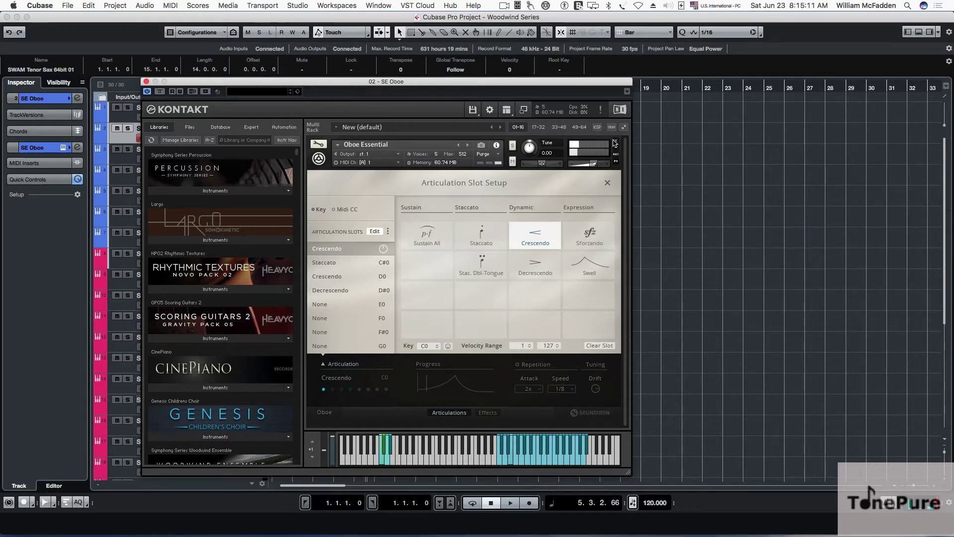
{"action": "left_click", "coordinate": [146, 82]}
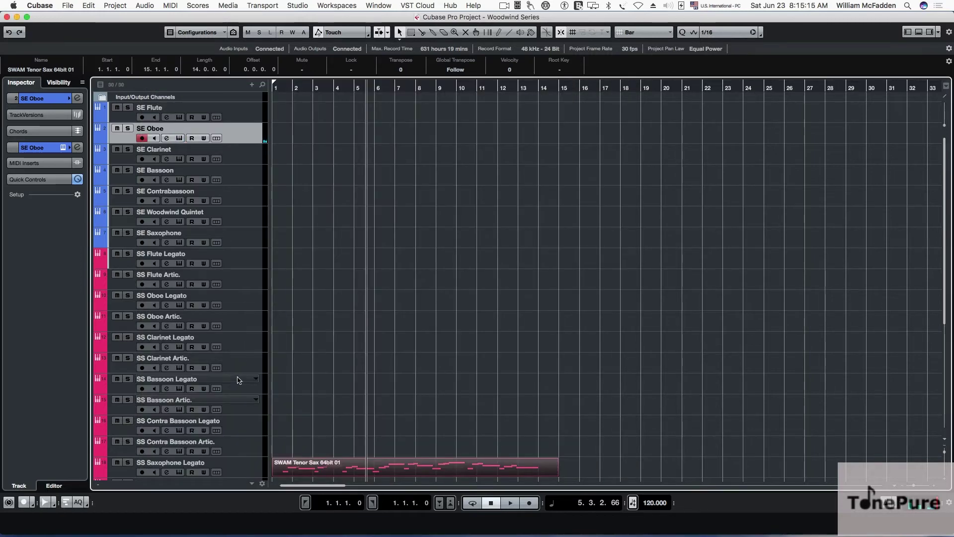
Step: Open the SS Oboe Legato instrument, audition its legato in Duet and Solo modes, and close its window
{"action": "left_click", "coordinate": [235, 305]}
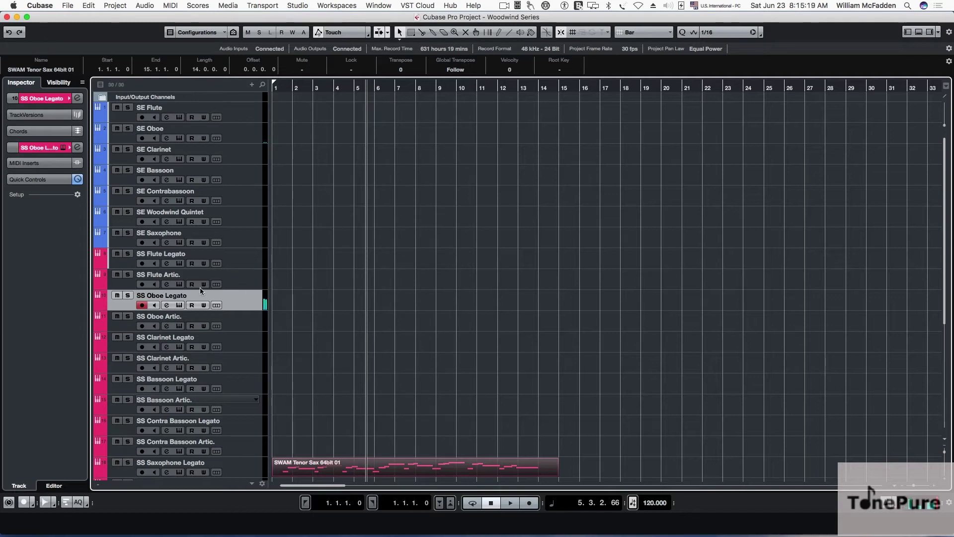
{"action": "left_click", "coordinate": [180, 305]}
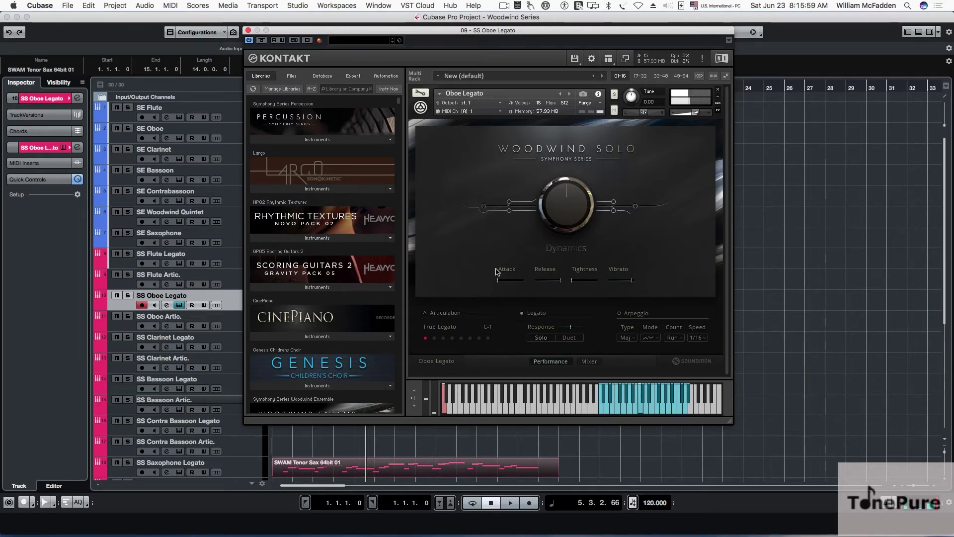
{"action": "left_click", "coordinate": [572, 338]}
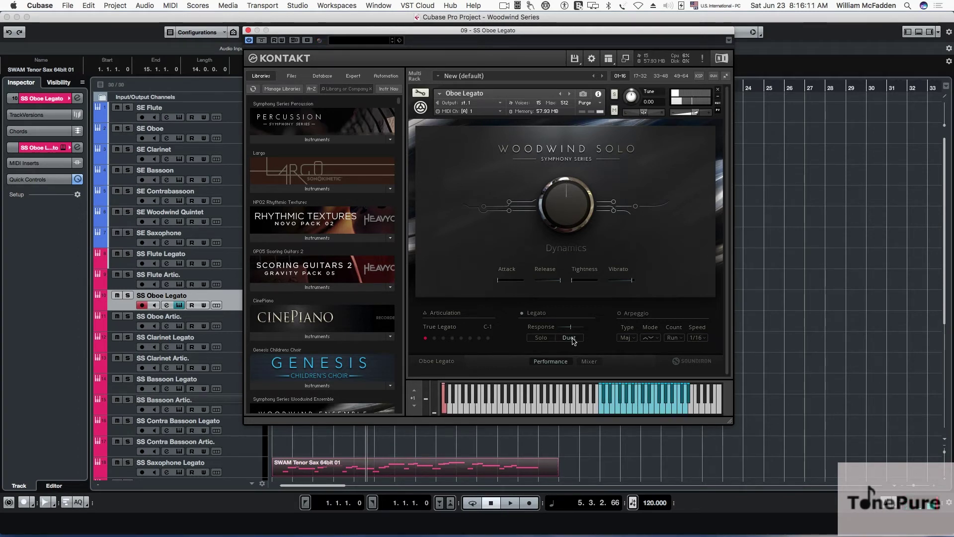
{"action": "left_click", "coordinate": [542, 338]}
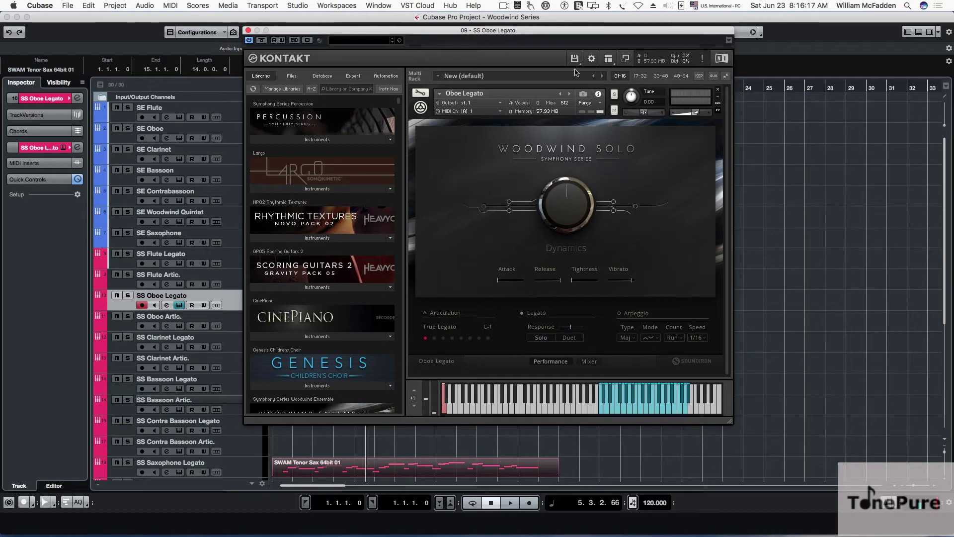
{"action": "left_click", "coordinate": [247, 31]}
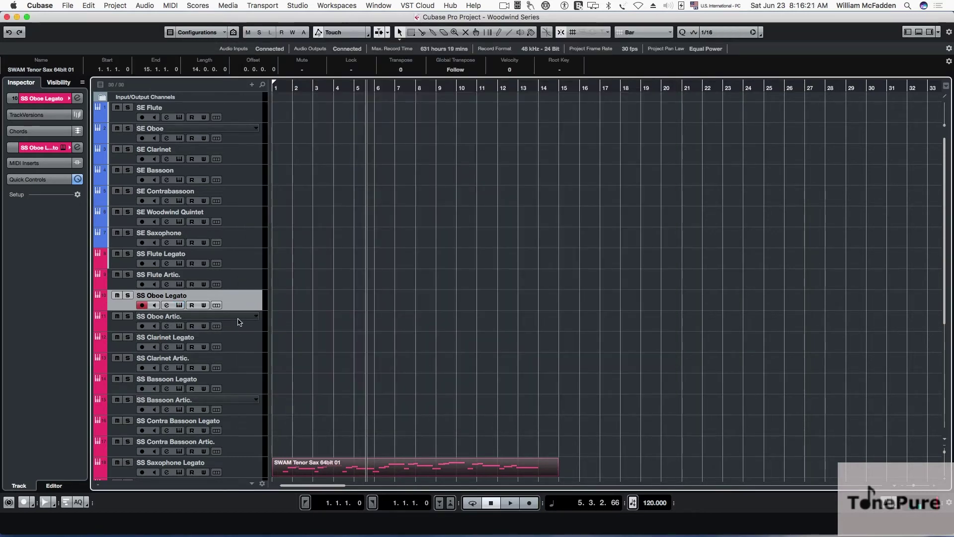
Step: Open the SS Oboe Artic. track's instrument and show its Articulation Slot Setup
{"action": "left_click", "coordinate": [213, 327]}
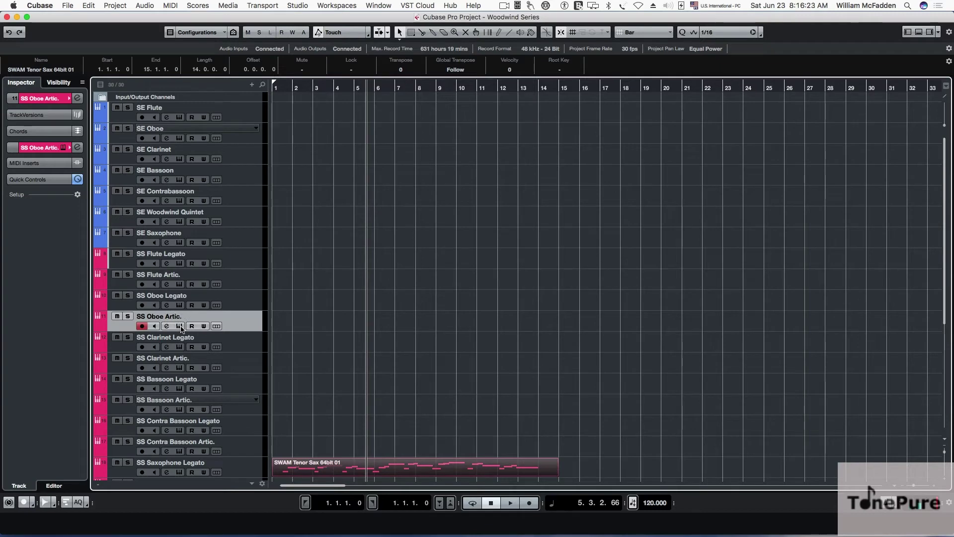
{"action": "left_click", "coordinate": [180, 326]}
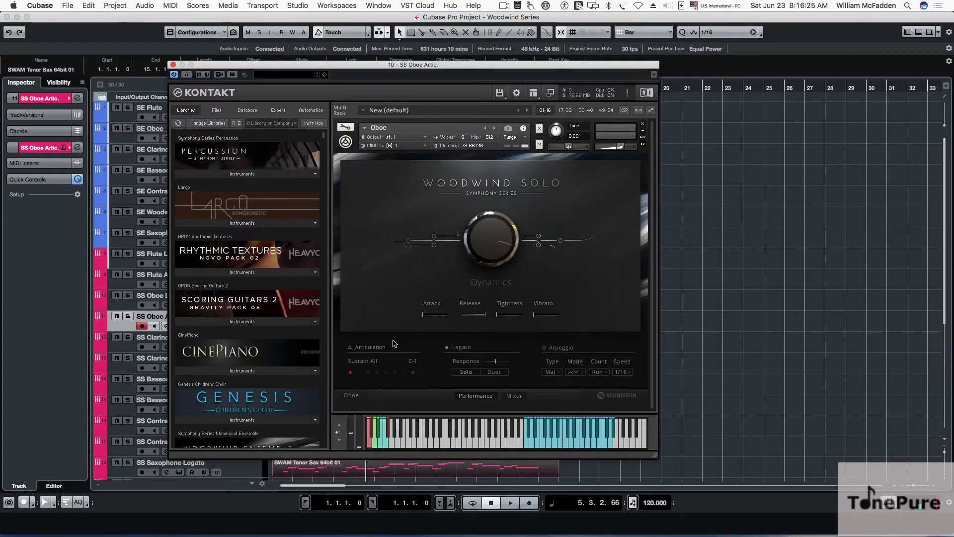
{"action": "left_click", "coordinate": [378, 347]}
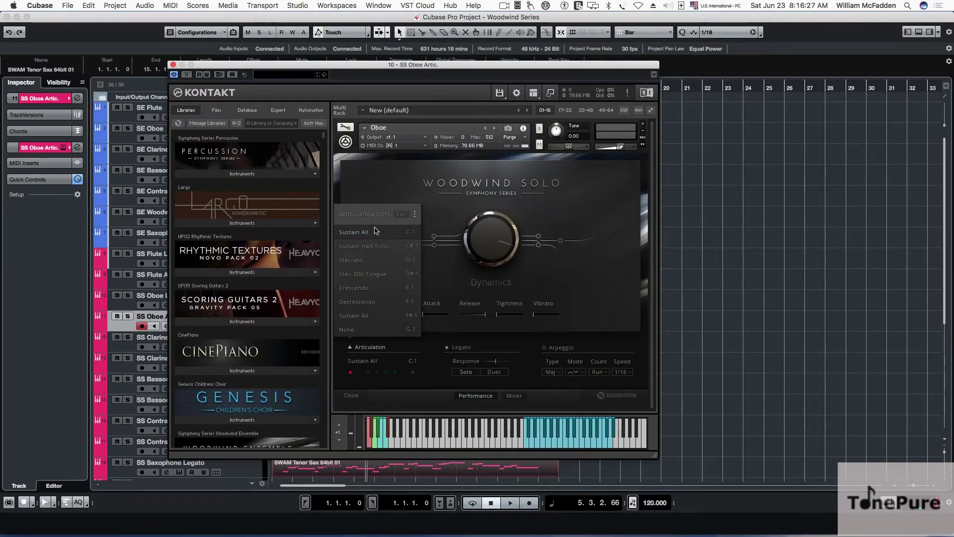
{"action": "left_click", "coordinate": [401, 215]}
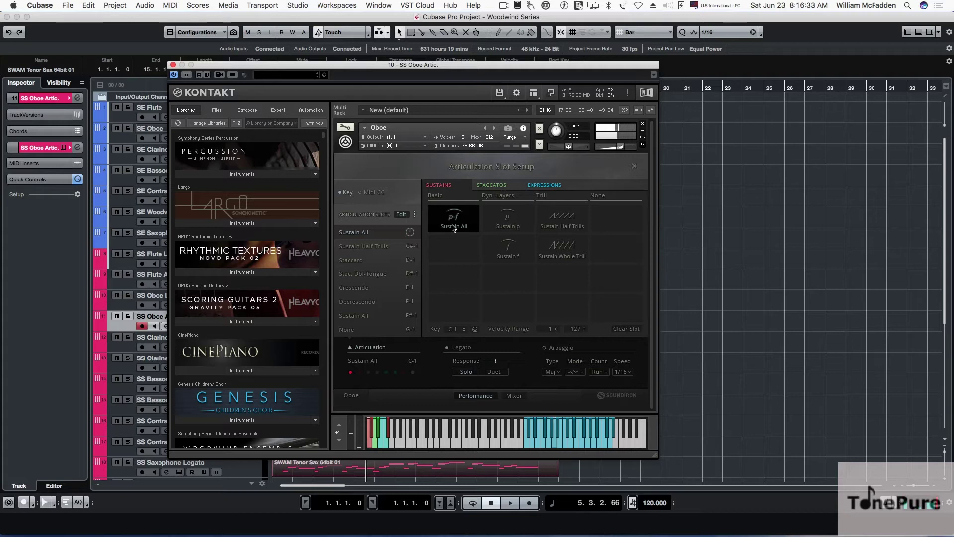
Step: Audition Sustain p, Sustain f, Sustain Half Trills and Sustain Whole Trill in the oboe's C-1 slot
{"action": "left_click", "coordinate": [519, 227]}
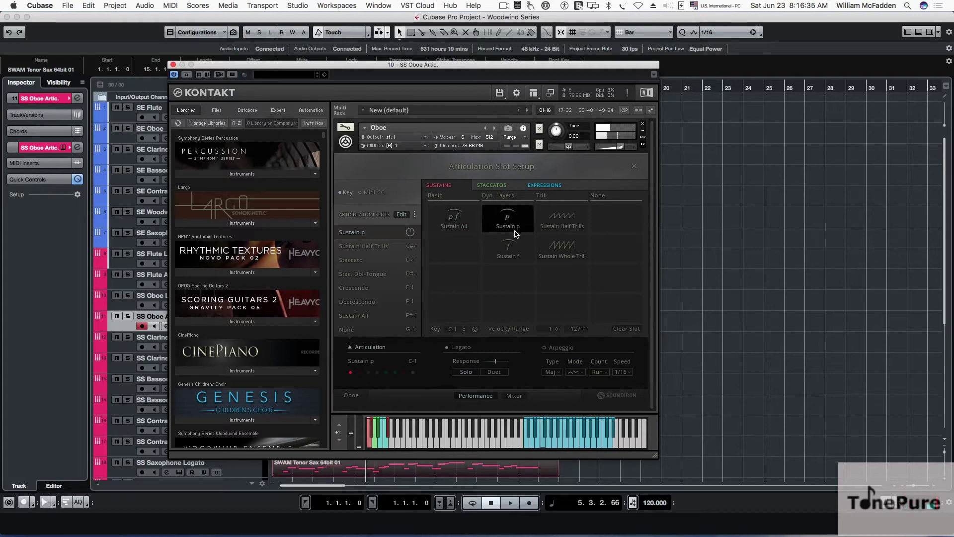
{"action": "left_click", "coordinate": [515, 254]}
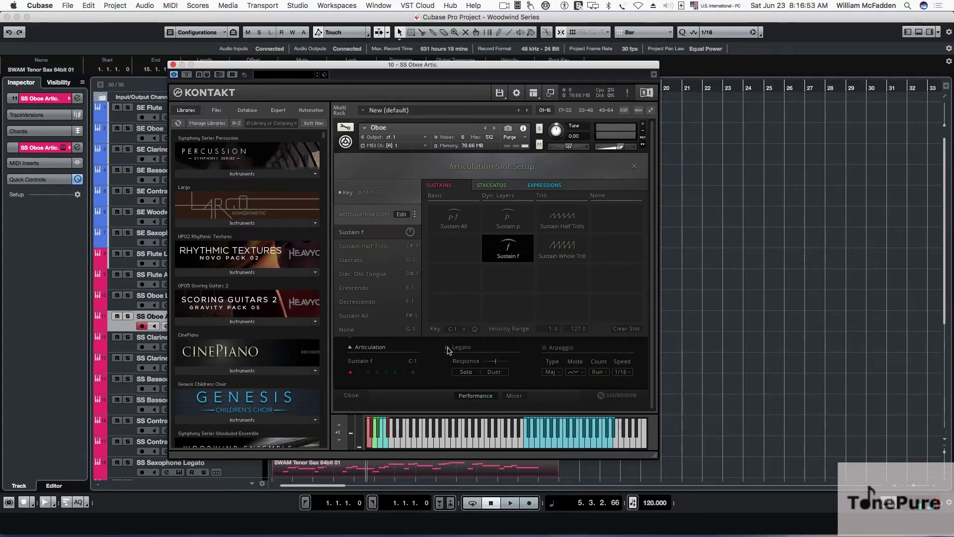
{"action": "left_click", "coordinate": [568, 225]}
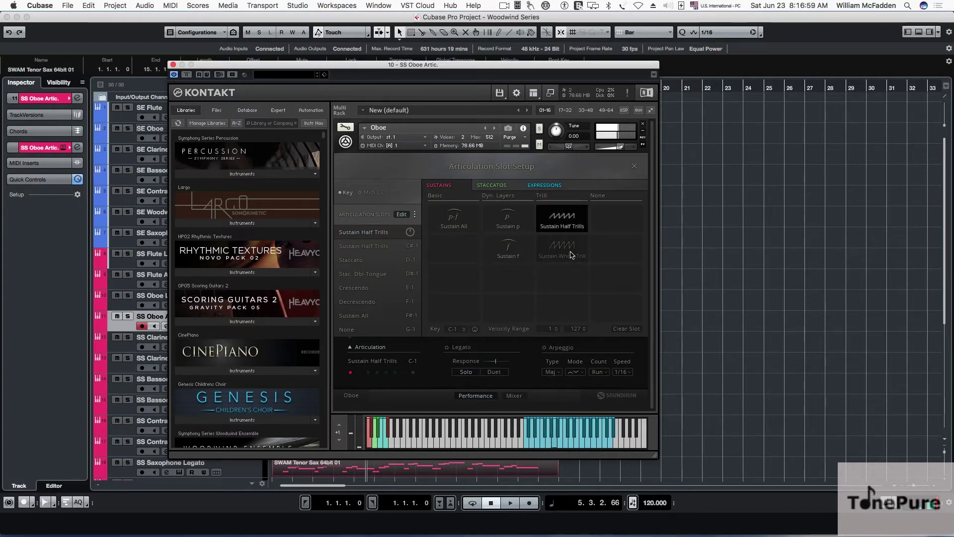
{"action": "left_click", "coordinate": [570, 255]}
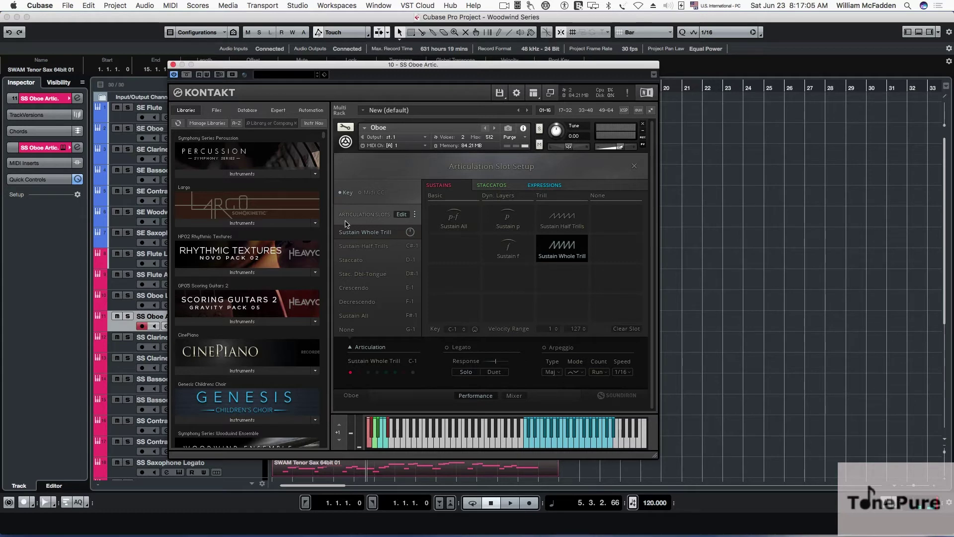
Step: Audition Staccato Long f, Staccato Long p and Staccato Triplet in the C-1 slot, assign Stac. Dbl-Tongue to it, and close the oboe window
{"action": "left_click", "coordinate": [546, 185]}
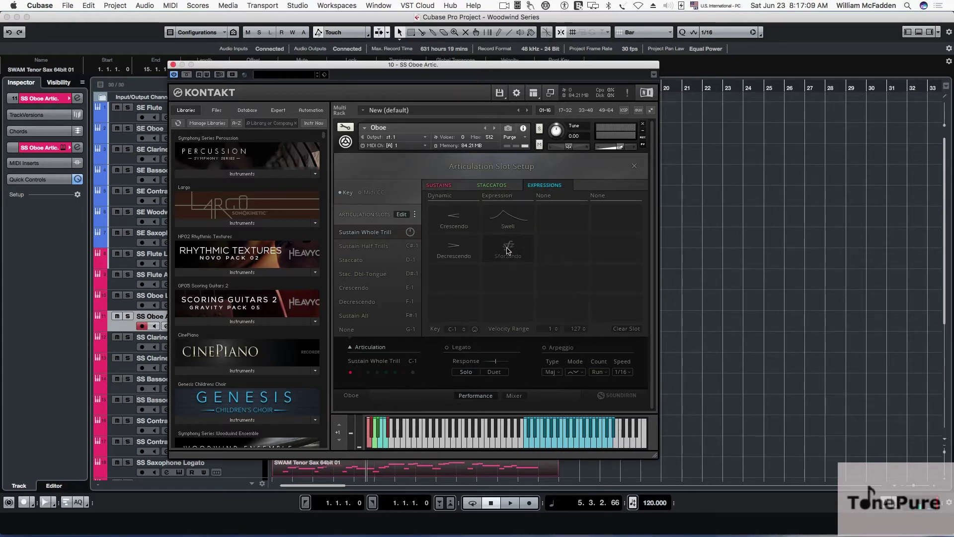
{"action": "left_click", "coordinate": [494, 186]}
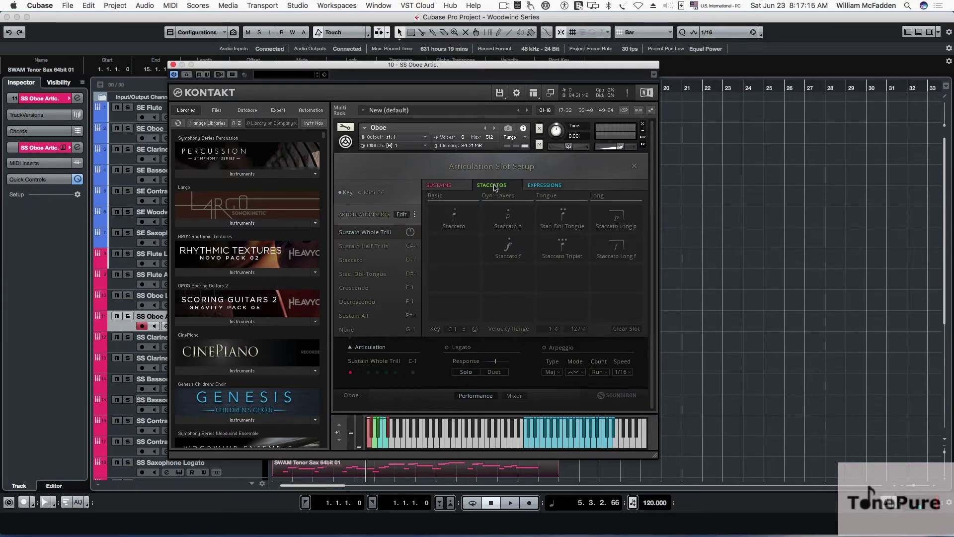
{"action": "left_click", "coordinate": [615, 251]}
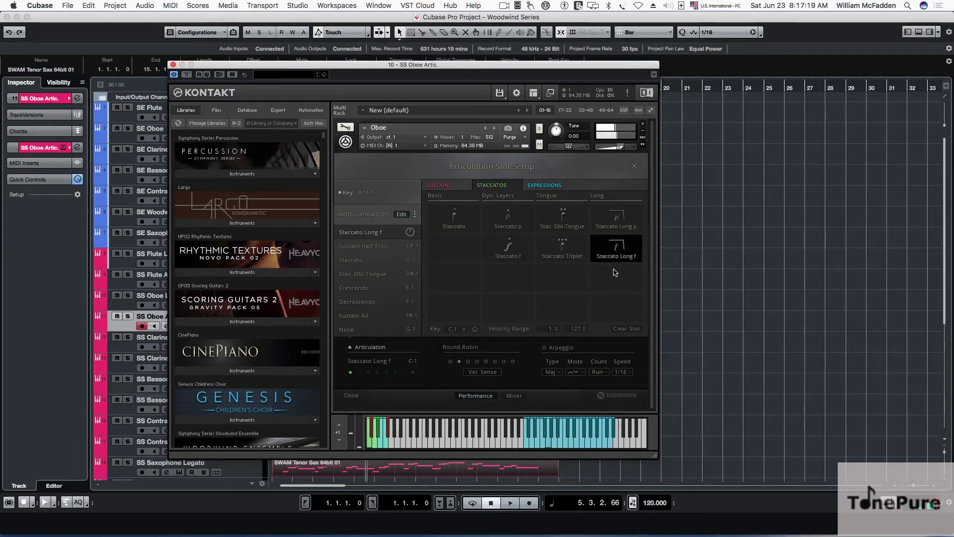
{"action": "left_click", "coordinate": [616, 219]}
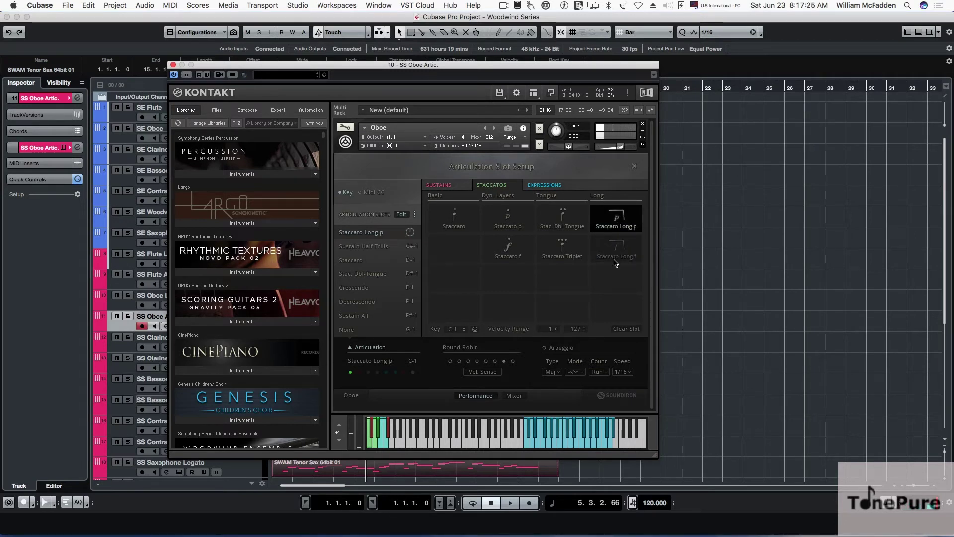
{"action": "left_click", "coordinate": [575, 257]}
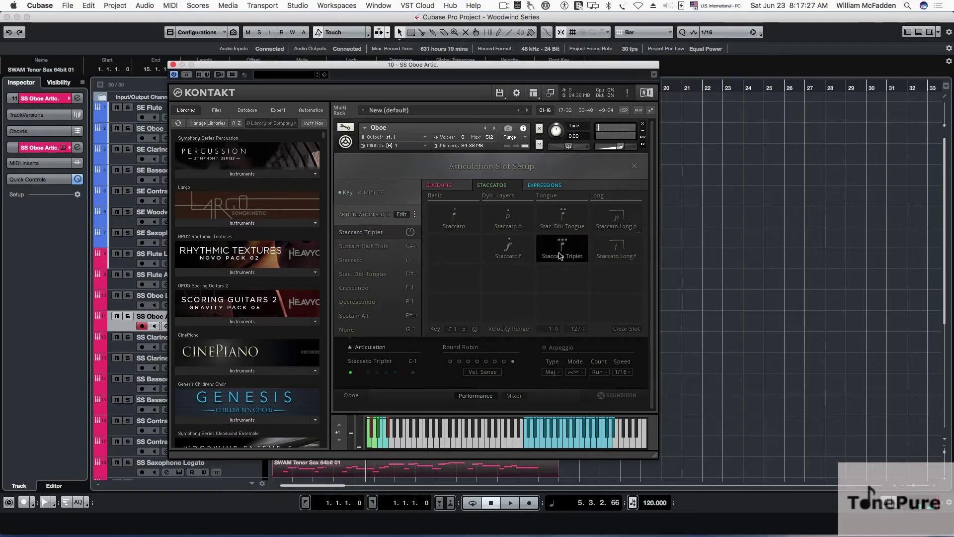
{"action": "left_click", "coordinate": [551, 230]}
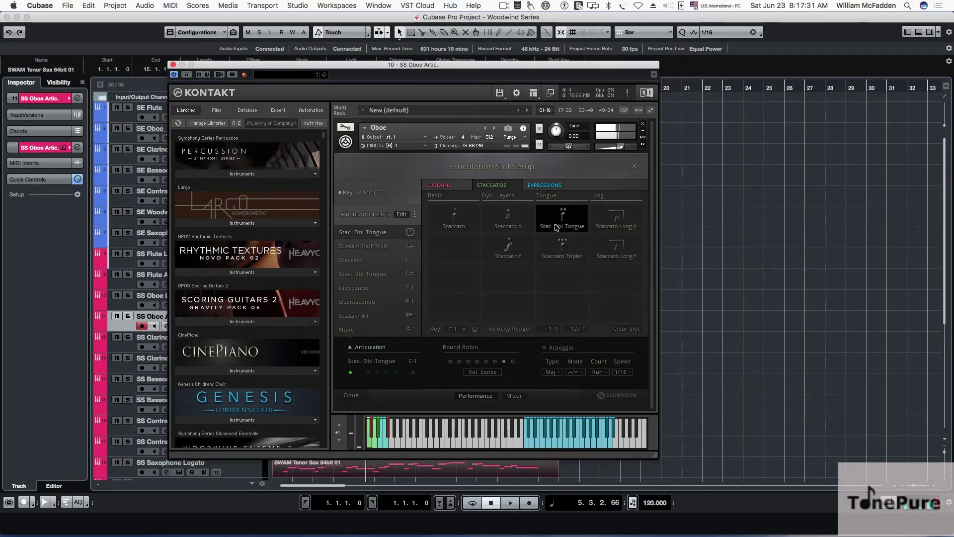
{"action": "left_click", "coordinate": [449, 186]}
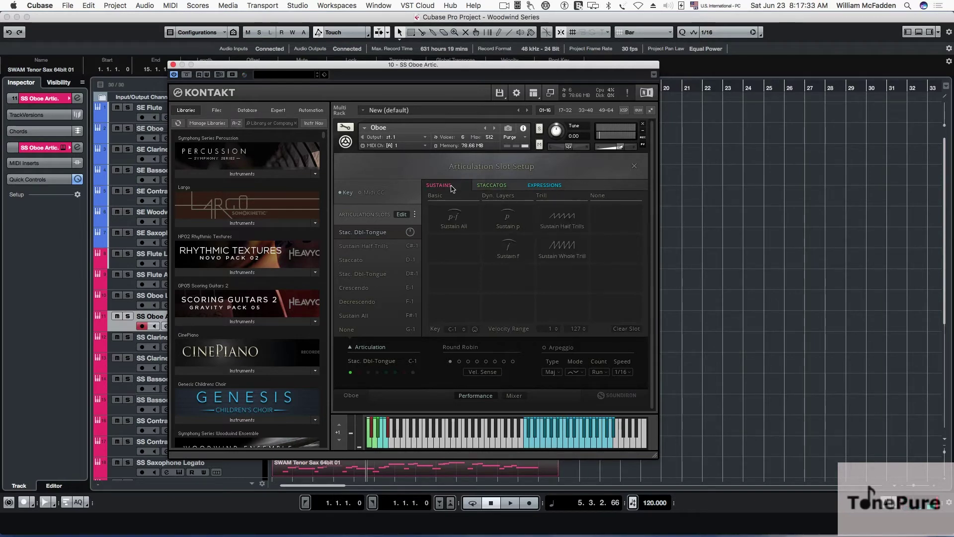
{"action": "left_click", "coordinate": [172, 64]}
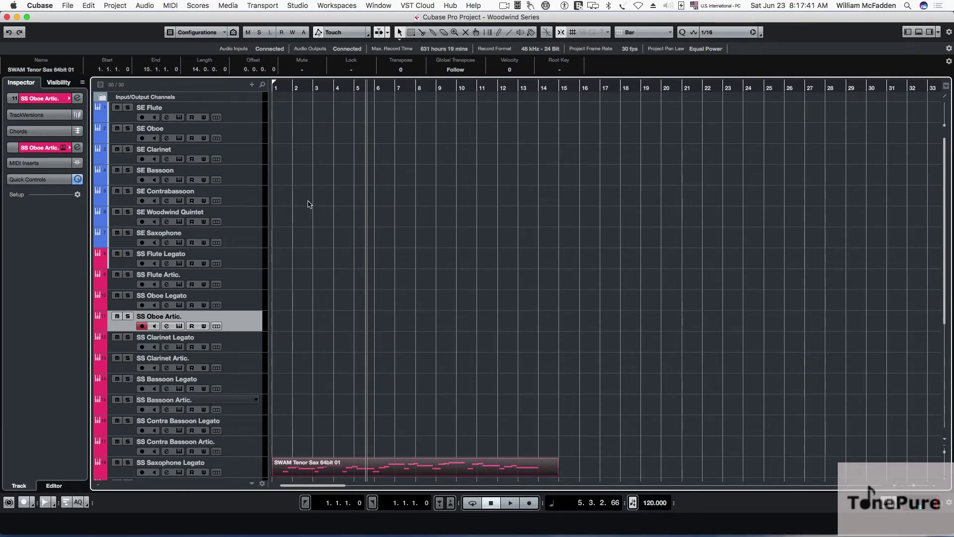
Step: Open the SE Clarinet track's instrument and audition its Staccato slot, ending on the Sustain All slot at C0
{"action": "left_click", "coordinate": [237, 153]}
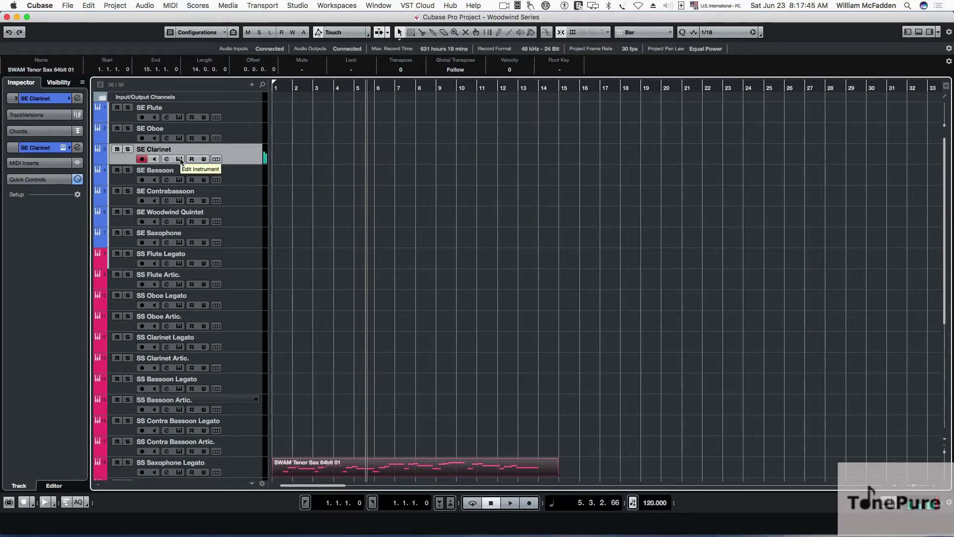
{"action": "left_click", "coordinate": [180, 159]}
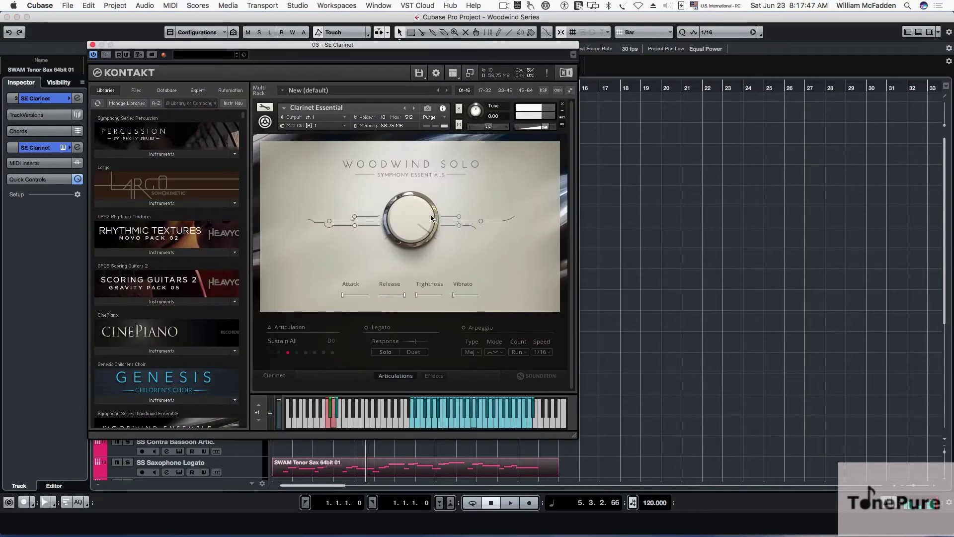
{"action": "left_click", "coordinate": [293, 327]}
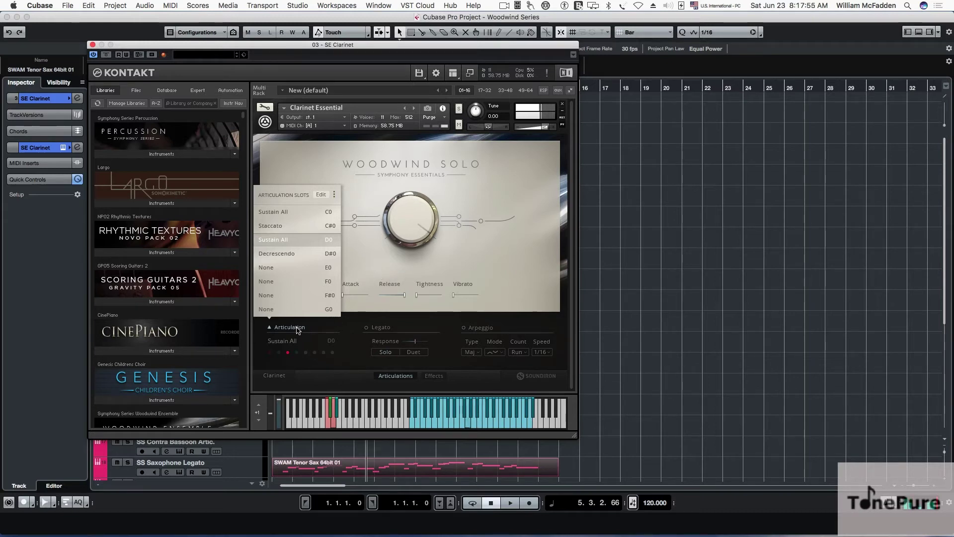
{"action": "left_click", "coordinate": [279, 227]}
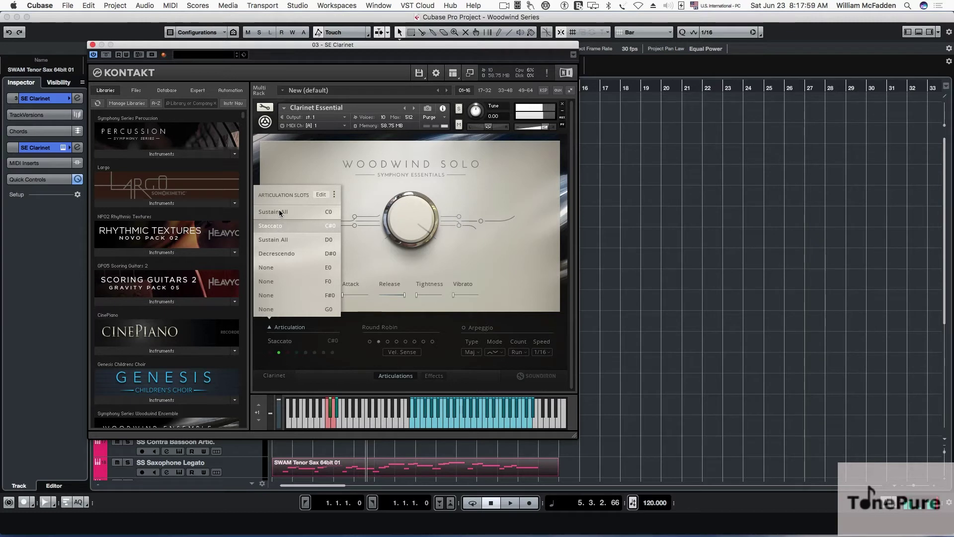
{"action": "left_click", "coordinate": [279, 211]}
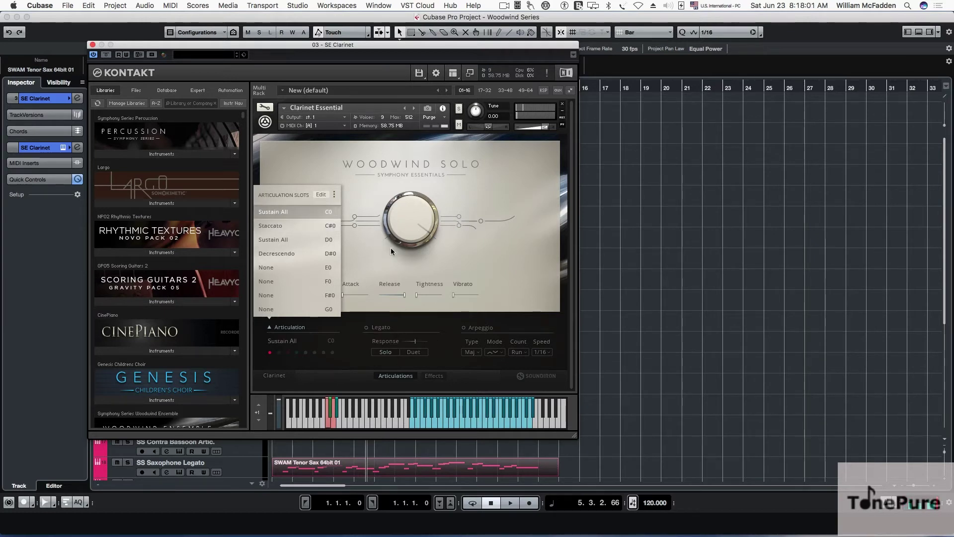
Step: Assign Stac. Dbl-Tongue to the clarinet's C0 slot in the Articulation Slot Setup and close the instrument window
{"action": "left_click", "coordinate": [324, 194]}
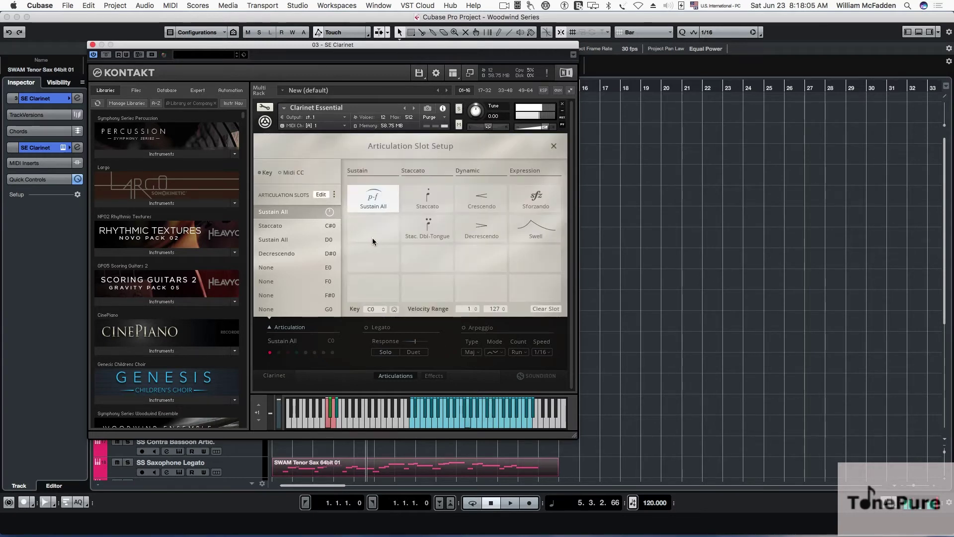
{"action": "left_click", "coordinate": [428, 235]}
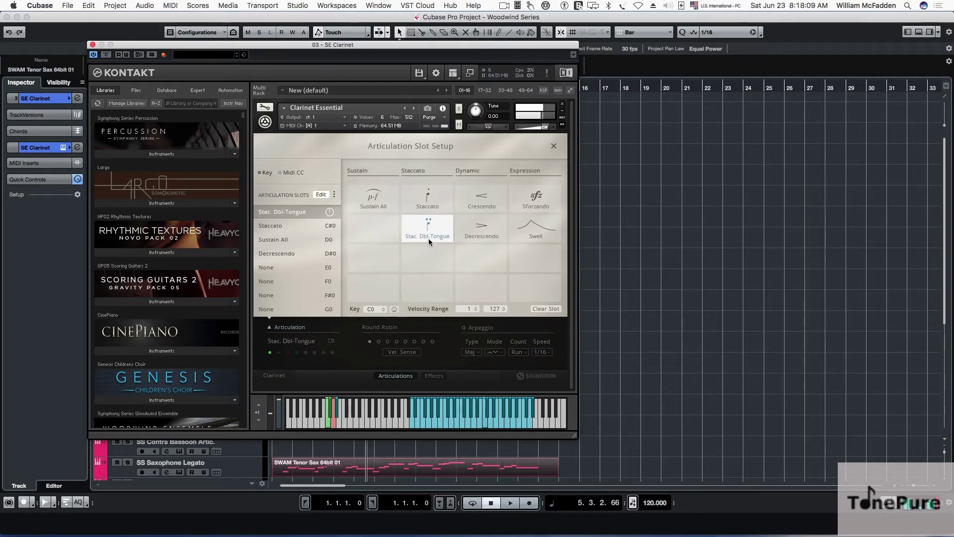
{"action": "left_click", "coordinate": [92, 44]}
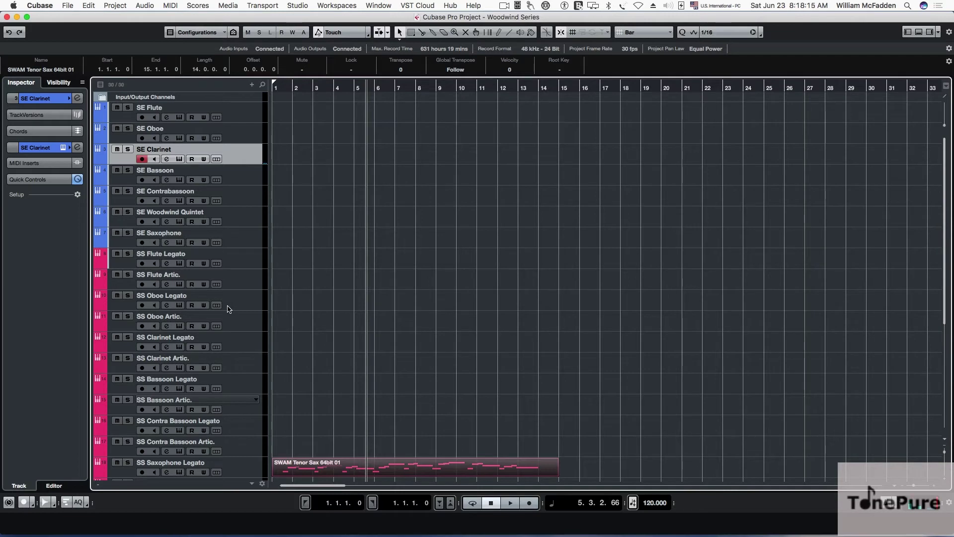
Step: Open the SS Clarinet Legato instrument to audition it and review its performance controls, and close its window
{"action": "left_click", "coordinate": [238, 343]}
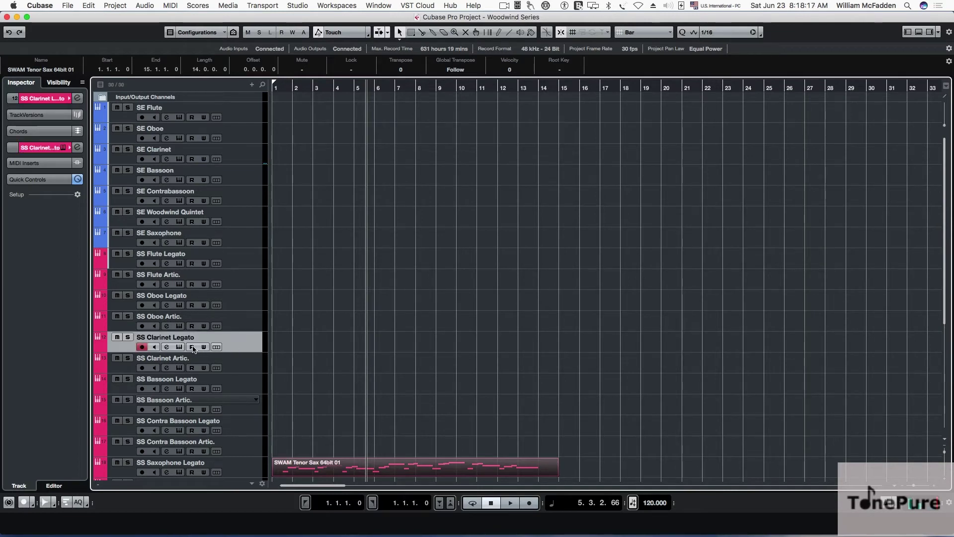
{"action": "left_click", "coordinate": [180, 346]}
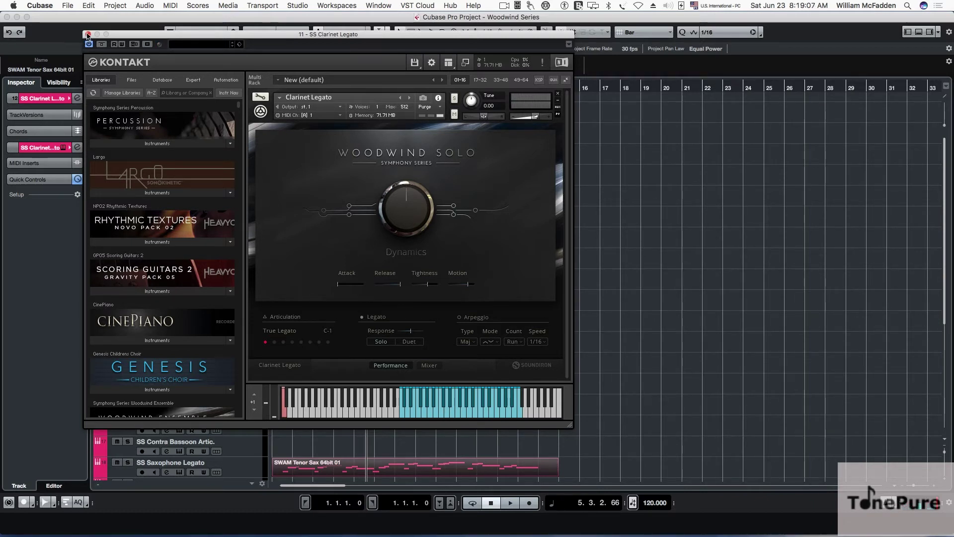
{"action": "left_click", "coordinate": [88, 34]}
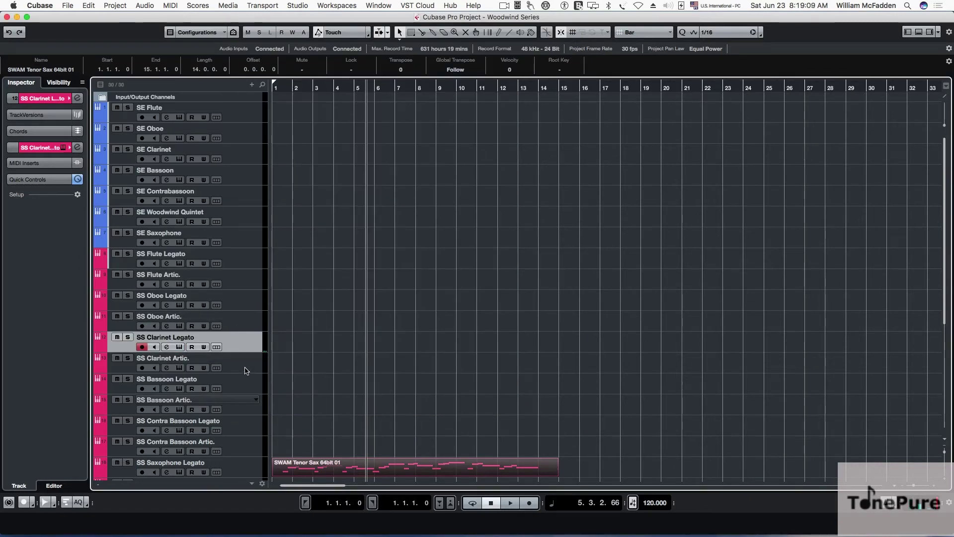
Step: Open the SS Clarinet Artic. track's instrument and hide the Kontakt library browser
{"action": "left_click", "coordinate": [248, 369]}
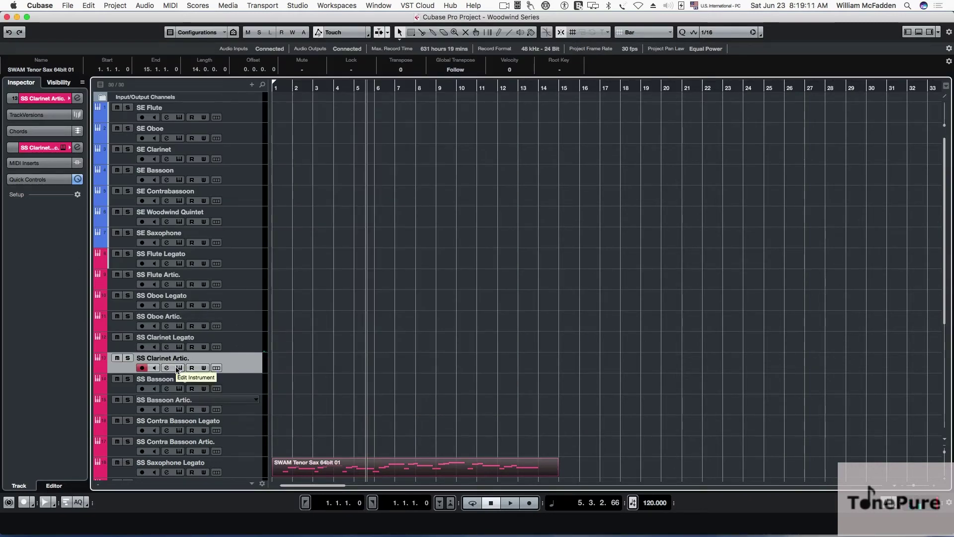
{"action": "left_click", "coordinate": [178, 369]}
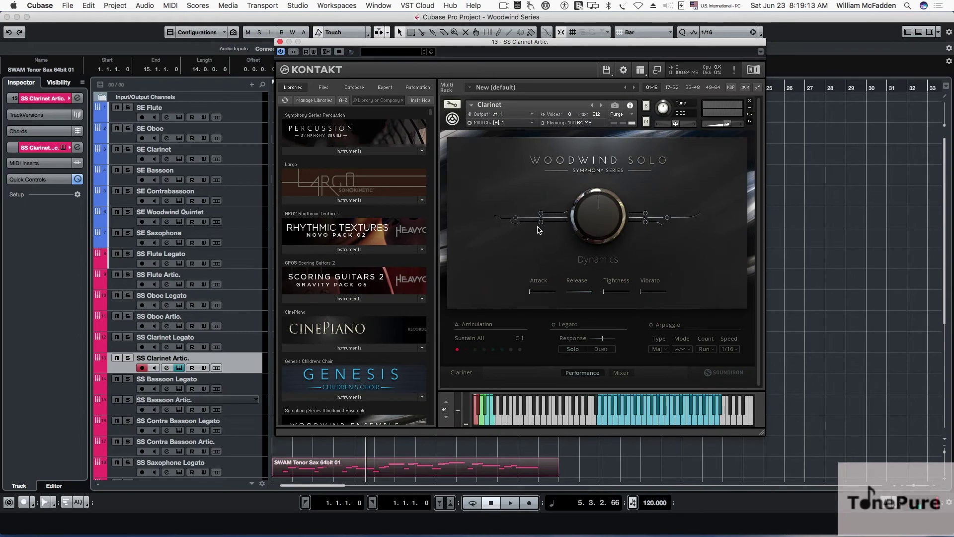
{"action": "left_click", "coordinate": [640, 70]}
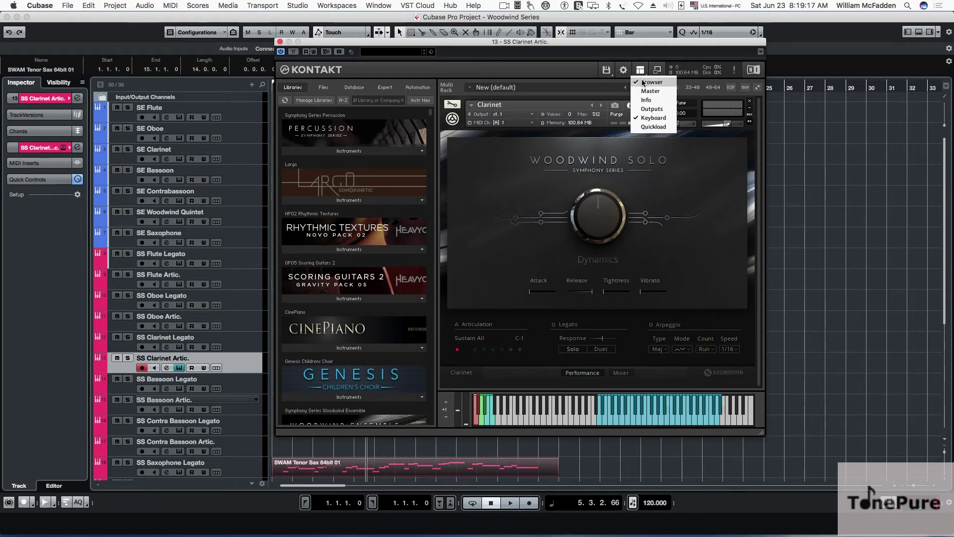
{"action": "left_click", "coordinate": [644, 82]}
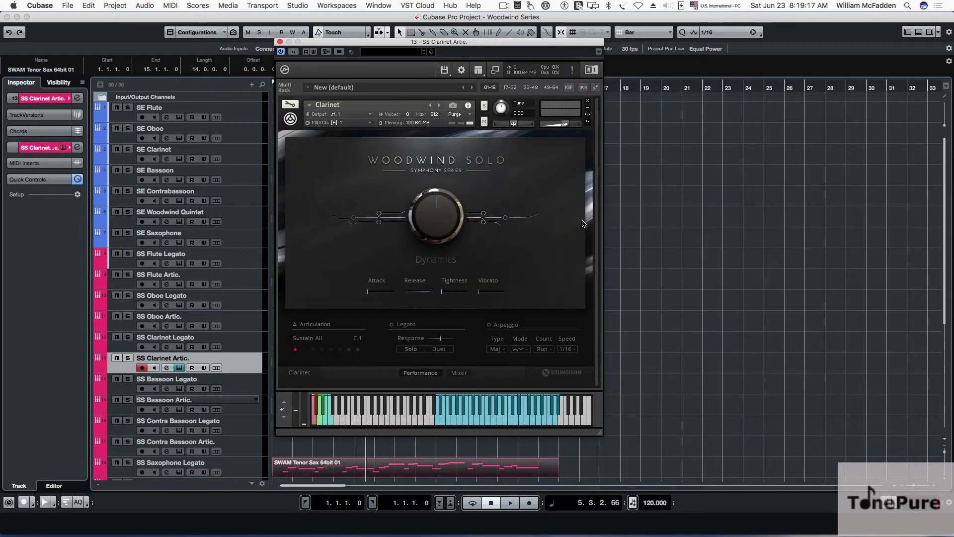
Step: Show the clarinet's articulation slots and audition the Staccato slot, ending on Sustain All at C-1
{"action": "left_click", "coordinate": [321, 326]}
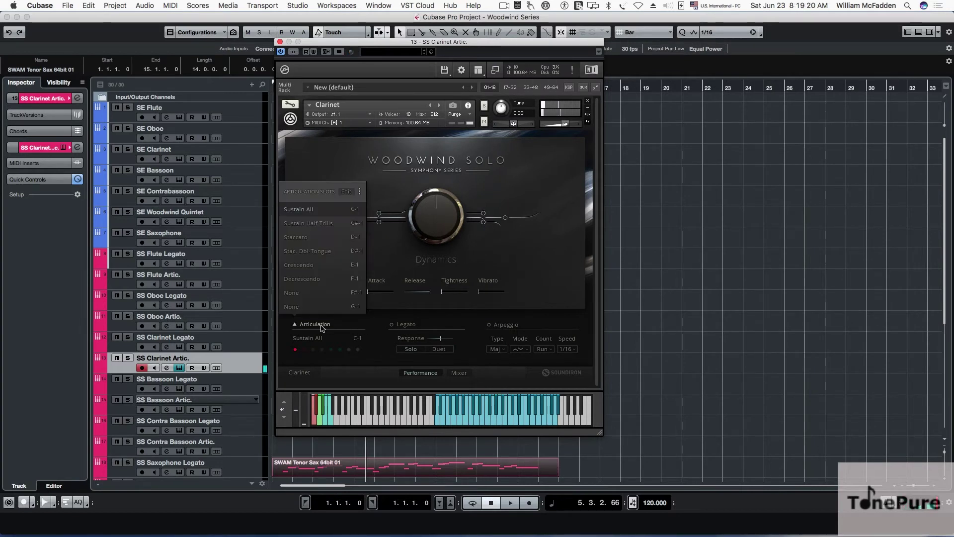
{"action": "left_click", "coordinate": [315, 238]}
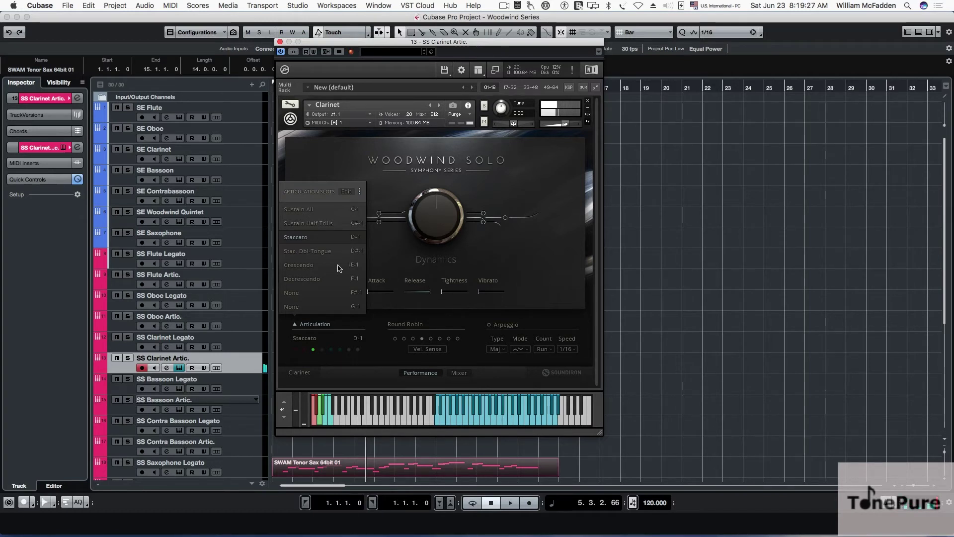
{"action": "left_click", "coordinate": [310, 209]}
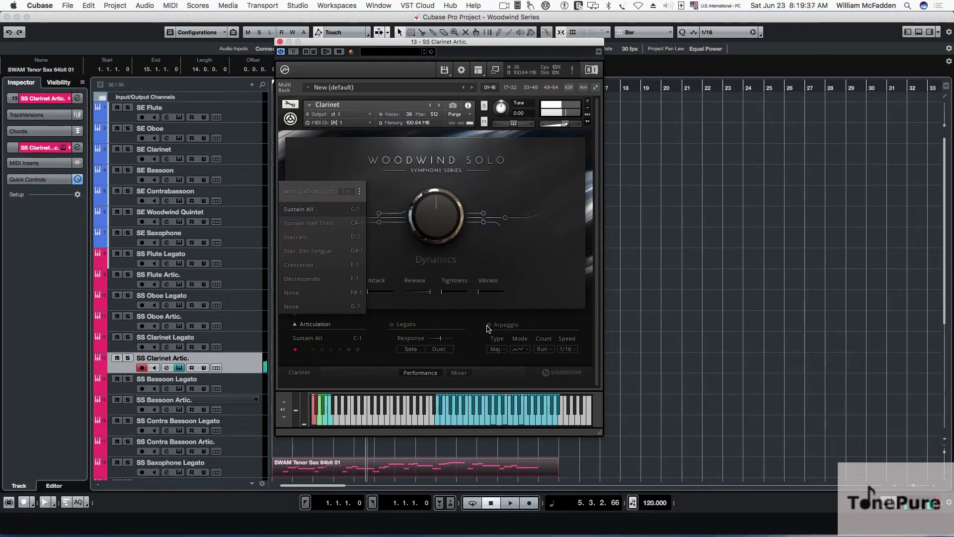
Step: Enable the arpeggio for the clarinet's Sustain All articulation and set its type to Min
{"action": "left_click", "coordinate": [490, 325]}
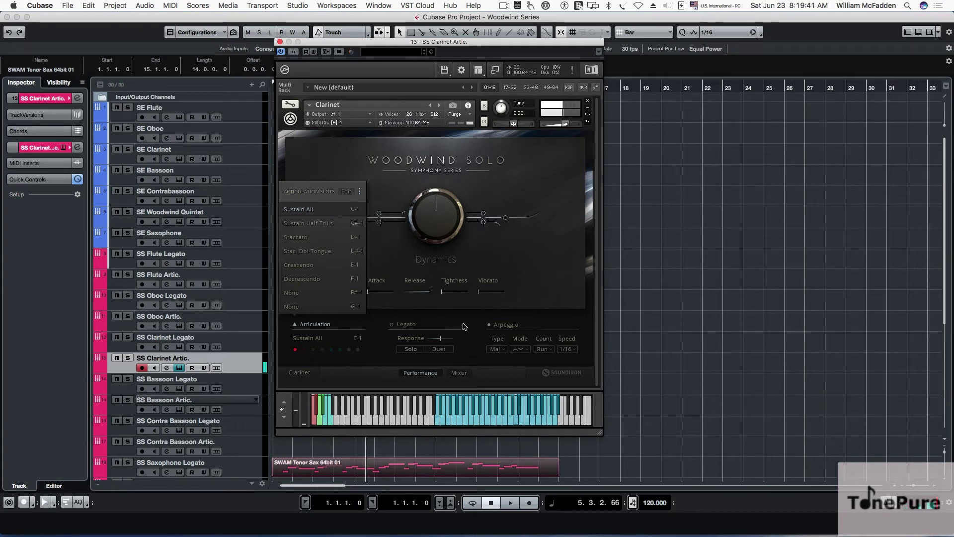
{"action": "left_click", "coordinate": [490, 349]}
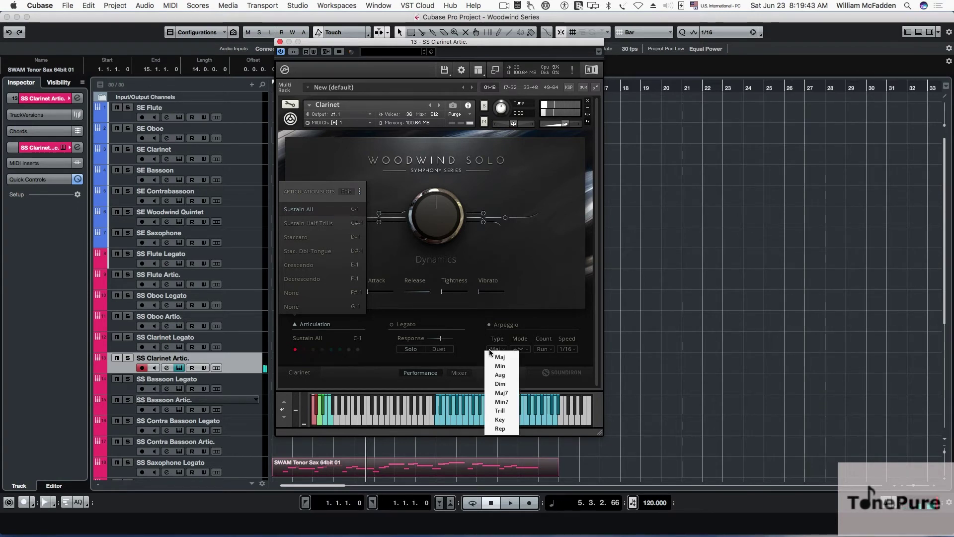
{"action": "left_click", "coordinate": [500, 365]}
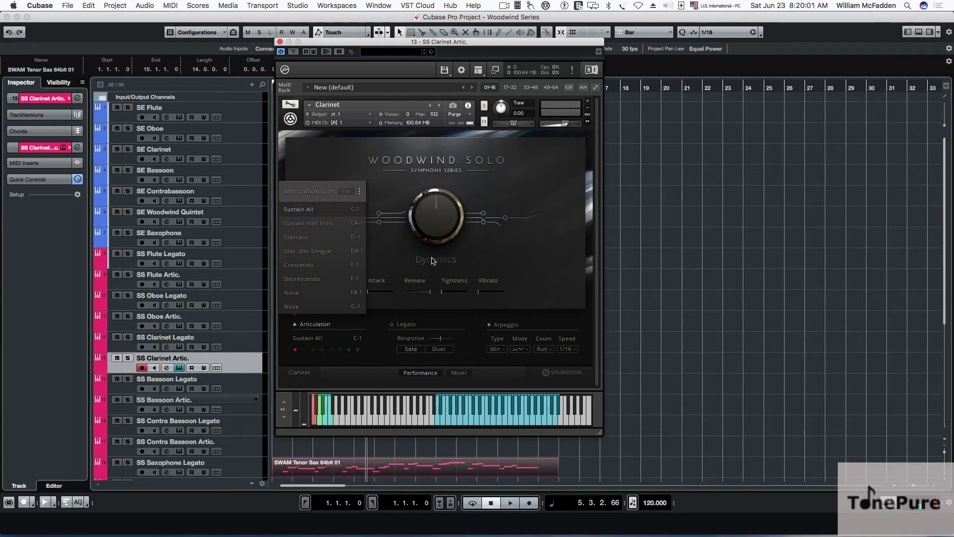
Step: Audition Staccato, Staccato p and Stac. Dbl-Tongue in the clarinet's C-1 slot using the Articulation Slot Setup
{"action": "left_click", "coordinate": [347, 191]}
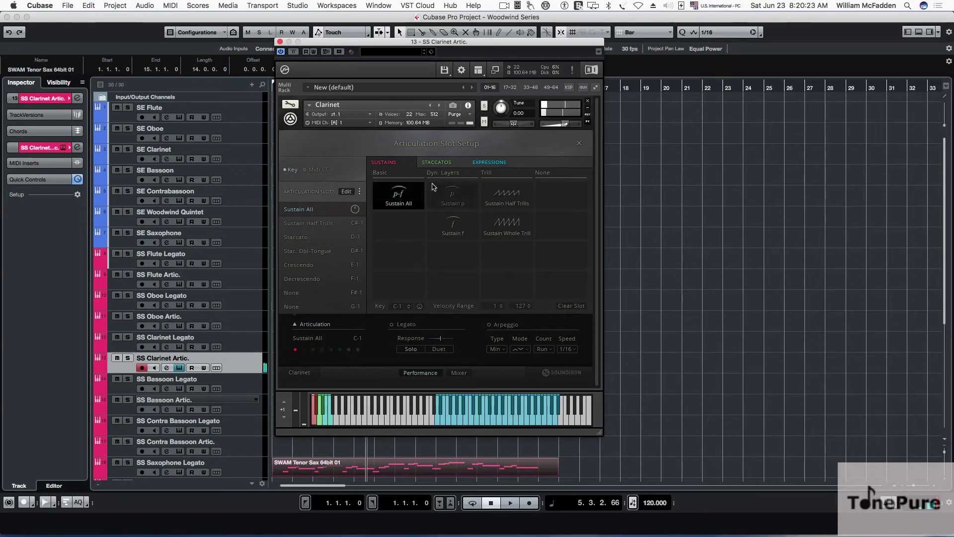
{"action": "left_click", "coordinate": [436, 162]}
{"action": "left_click", "coordinate": [399, 196]}
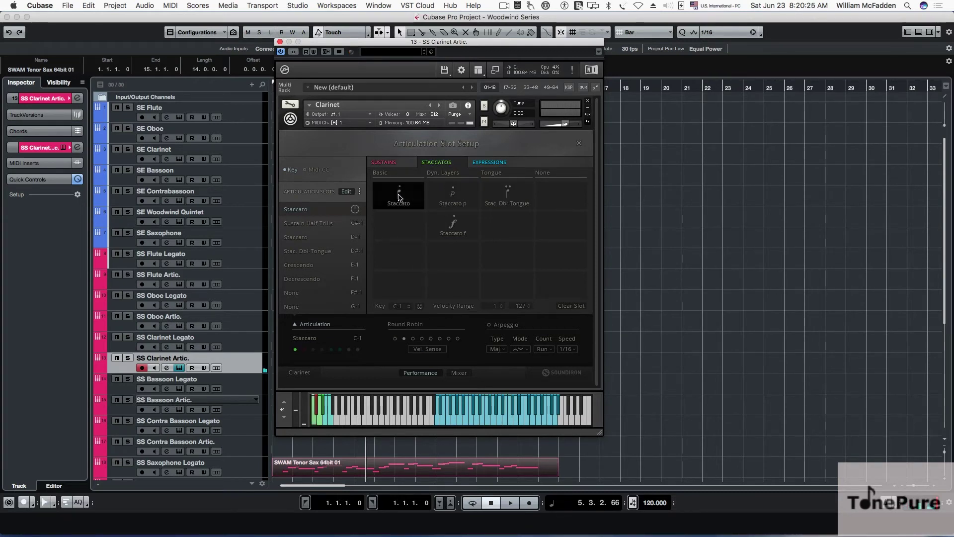
{"action": "left_click", "coordinate": [460, 199]}
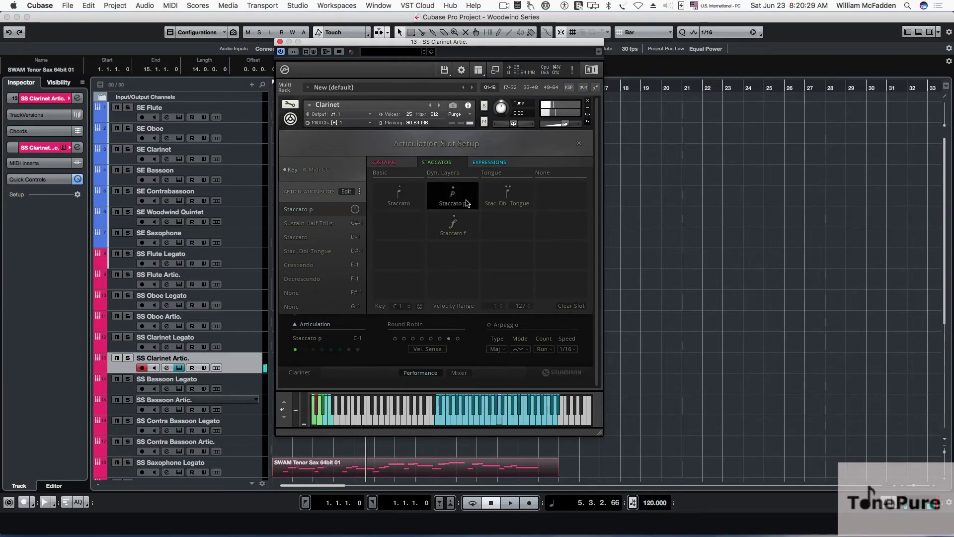
{"action": "left_click", "coordinate": [508, 197]}
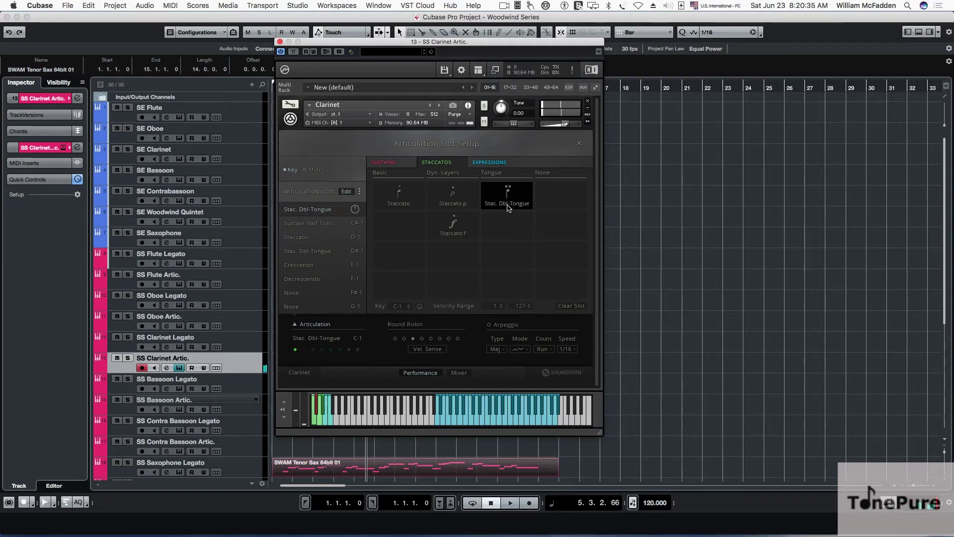
Step: Audition the Crescendo and Decrescendo expressions in the C-1 slot, assign Sforzando to it, and close the clarinet window
{"action": "left_click", "coordinate": [491, 164]}
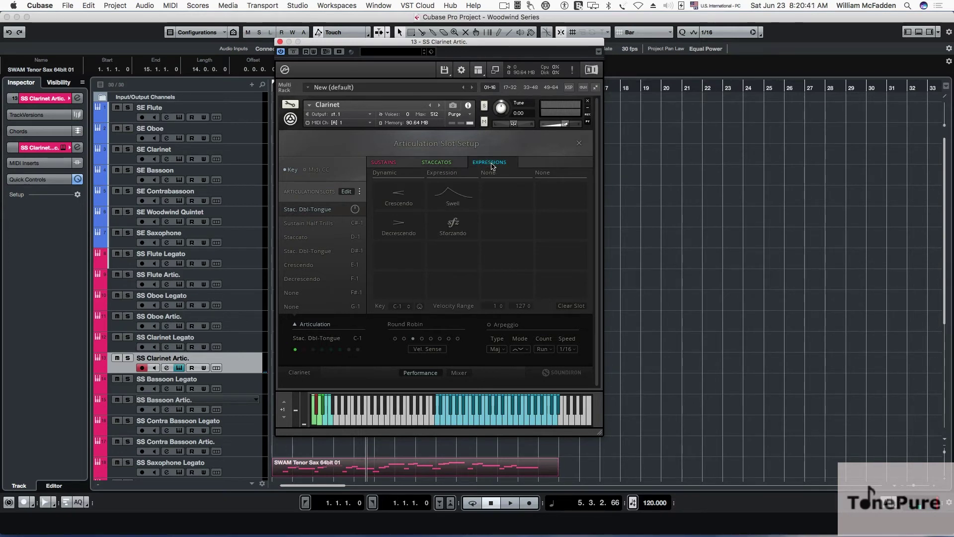
{"action": "left_click", "coordinate": [404, 193]}
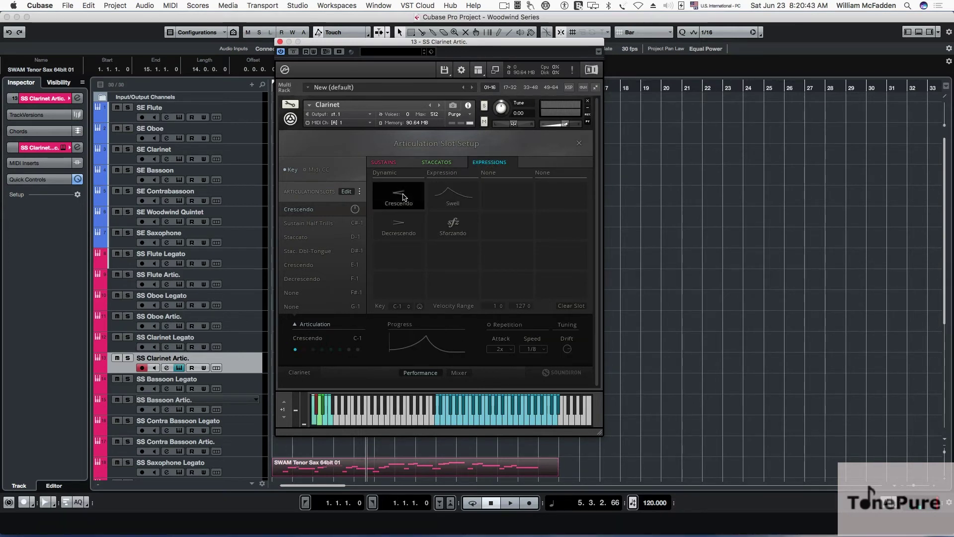
{"action": "left_click", "coordinate": [402, 228]}
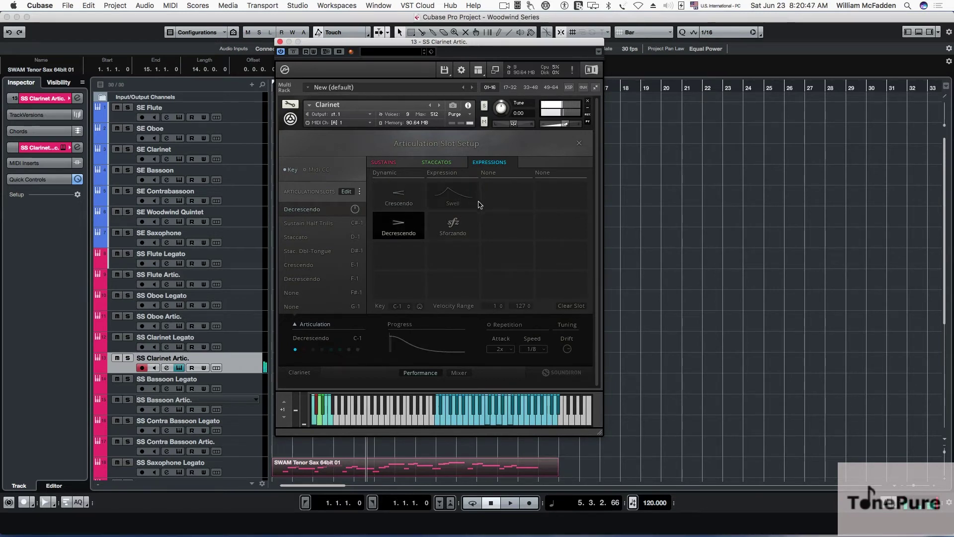
{"action": "left_click", "coordinate": [453, 227]}
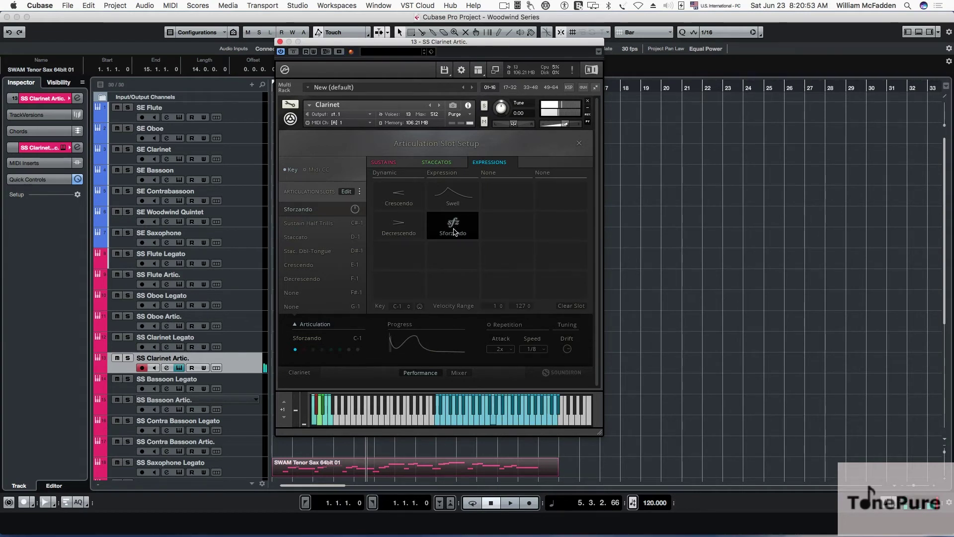
{"action": "left_click", "coordinate": [279, 42]}
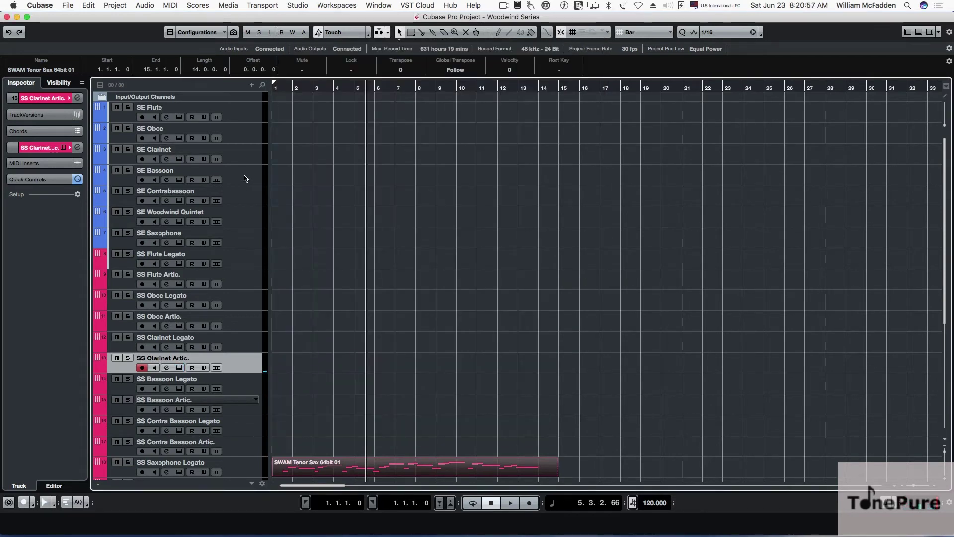
Step: Open the SE Bassoon instrument to audition Sustain All and review its available articulations, and close its window
{"action": "left_click", "coordinate": [245, 179]}
{"action": "left_click", "coordinate": [180, 180]}
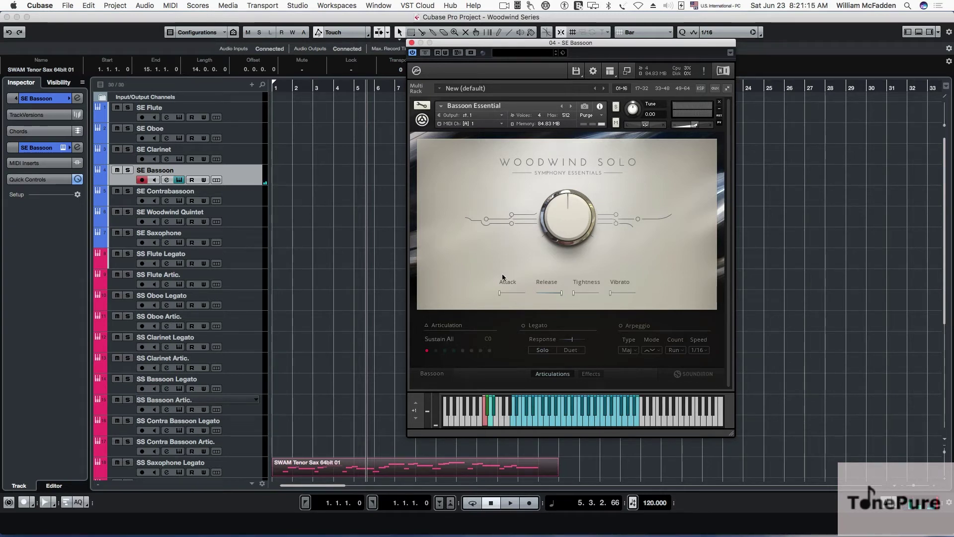
{"action": "left_click", "coordinate": [441, 339]}
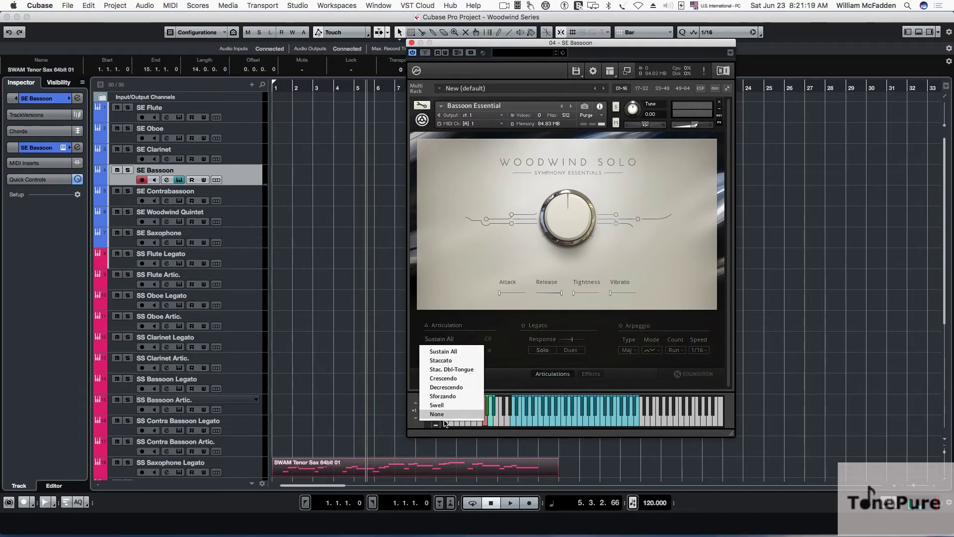
{"action": "left_click", "coordinate": [451, 252]}
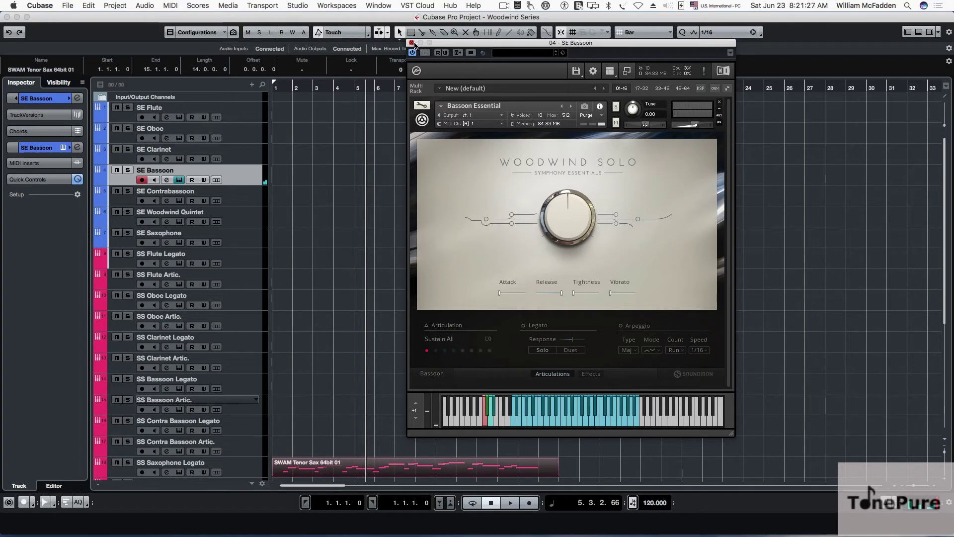
{"action": "left_click", "coordinate": [412, 43]}
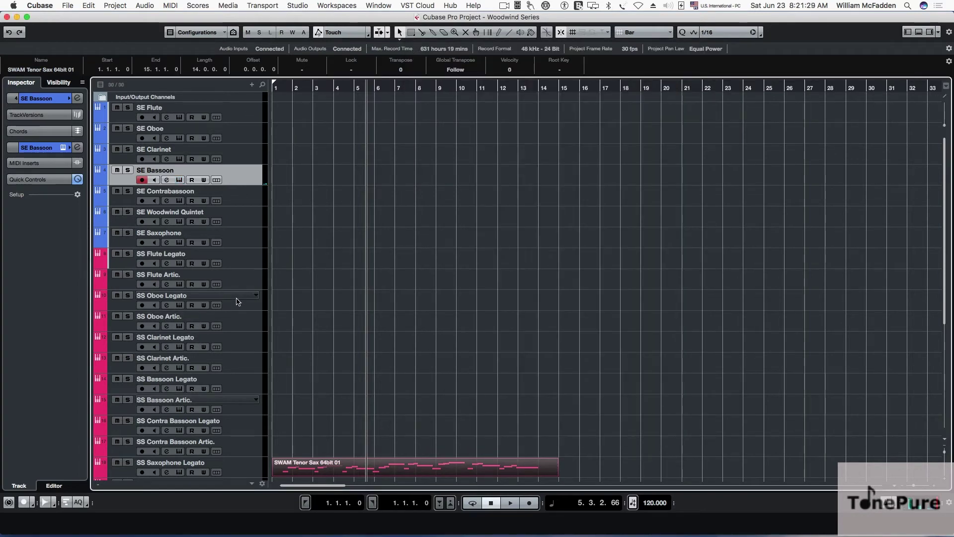
{"action": "left_click", "coordinate": [237, 297]}
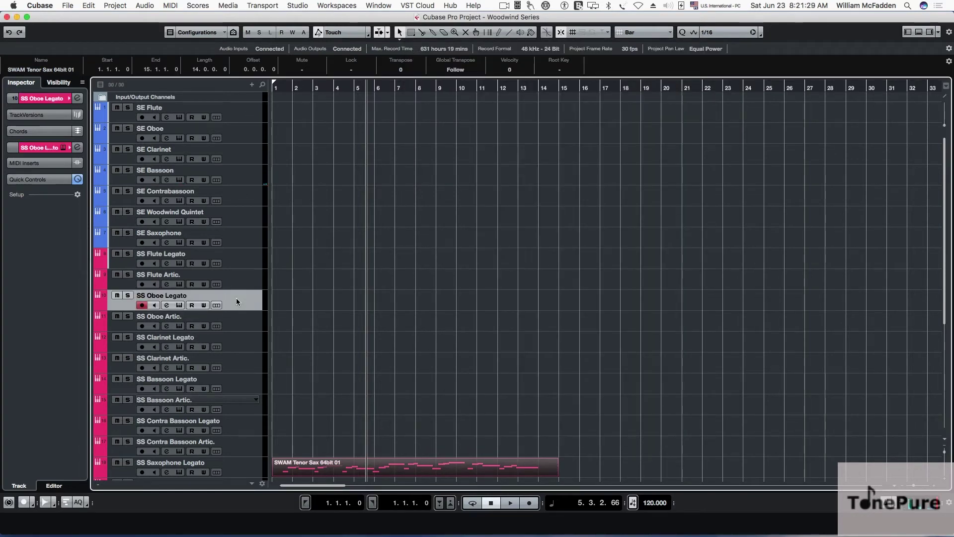
{"action": "left_click", "coordinate": [179, 305]}
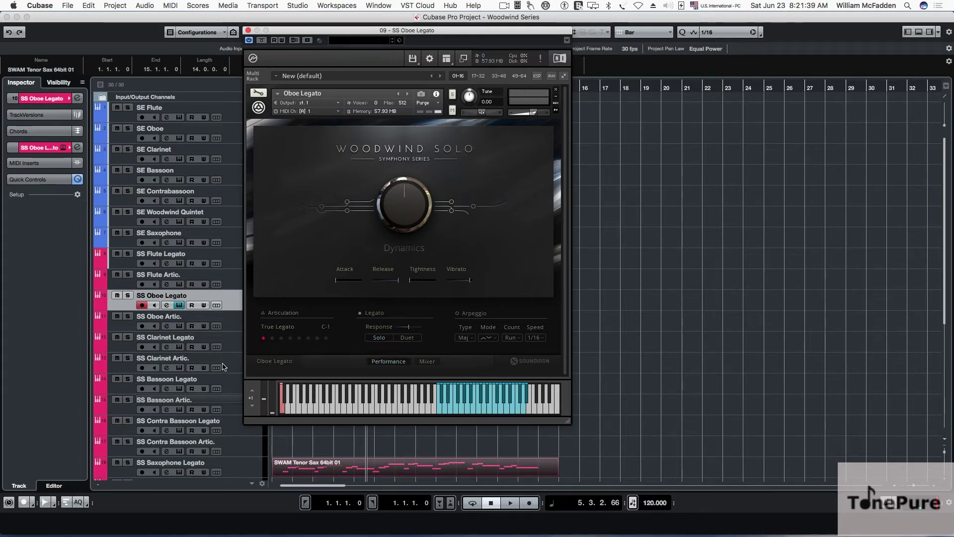
{"action": "left_click", "coordinate": [224, 382]}
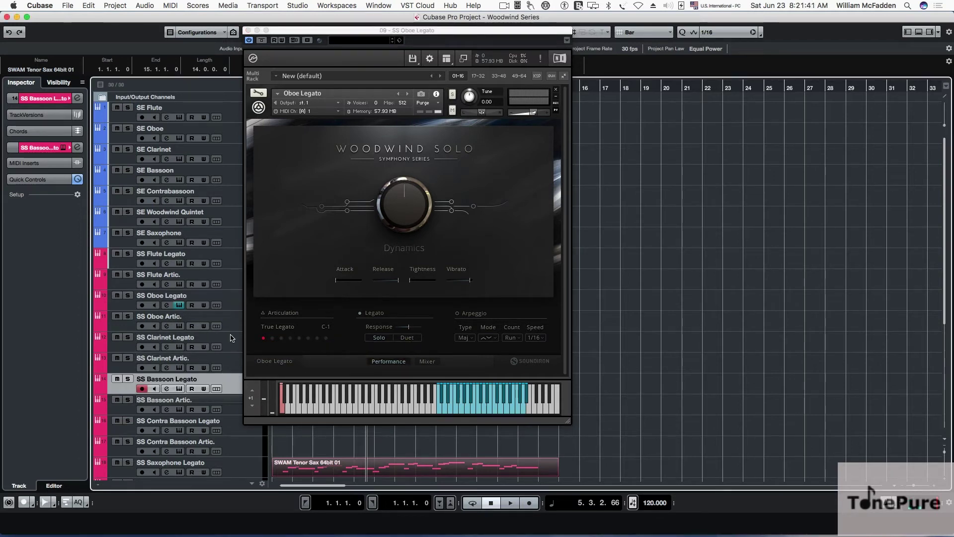
{"action": "left_click", "coordinate": [248, 31]}
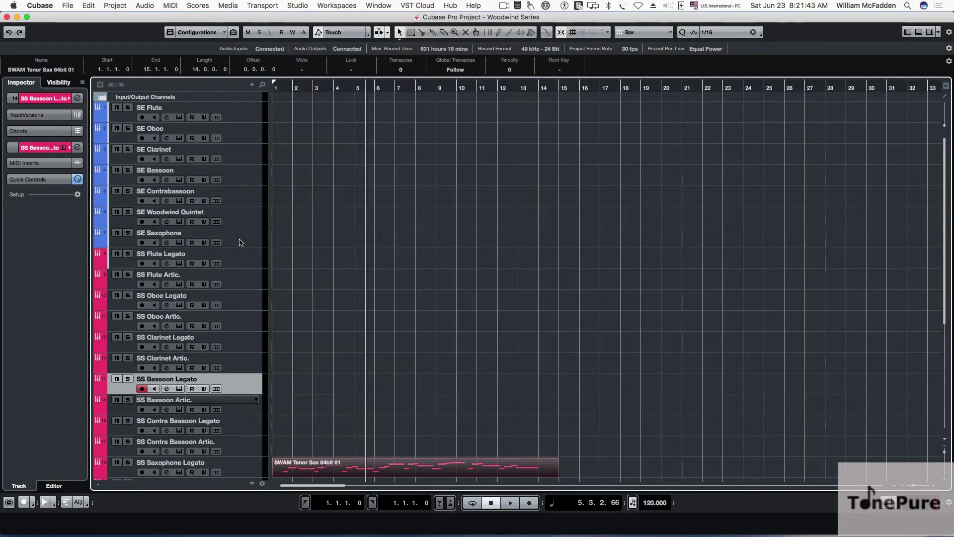
Step: Open the SS Bassoon Legato instrument, switch its legato to Solo, review its articulation slots, and close the window
{"action": "left_click", "coordinate": [180, 388]}
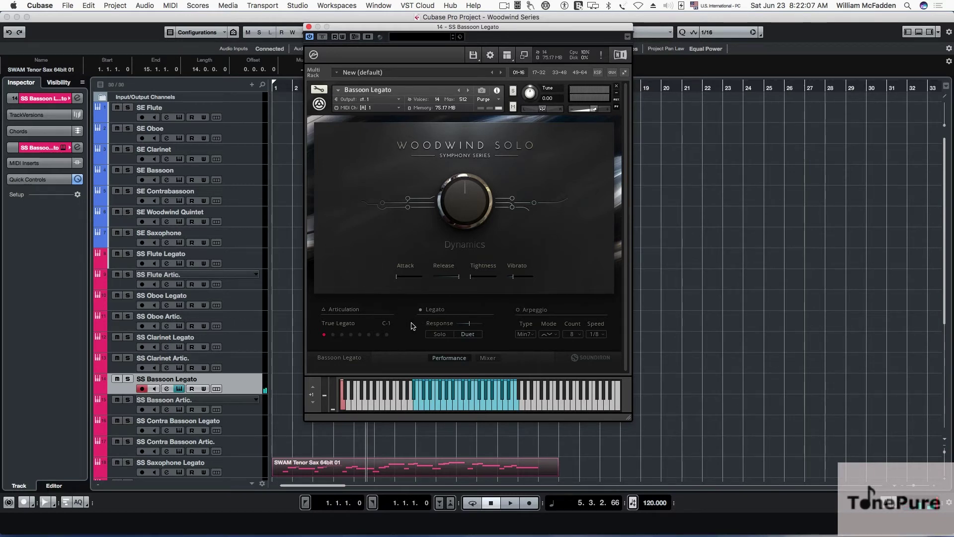
{"action": "left_click", "coordinate": [438, 334]}
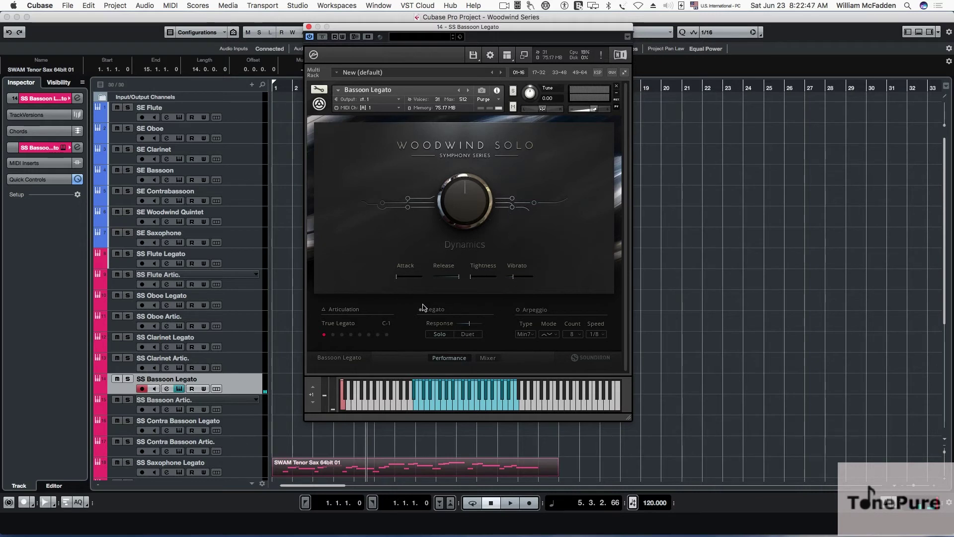
{"action": "left_click", "coordinate": [350, 310]}
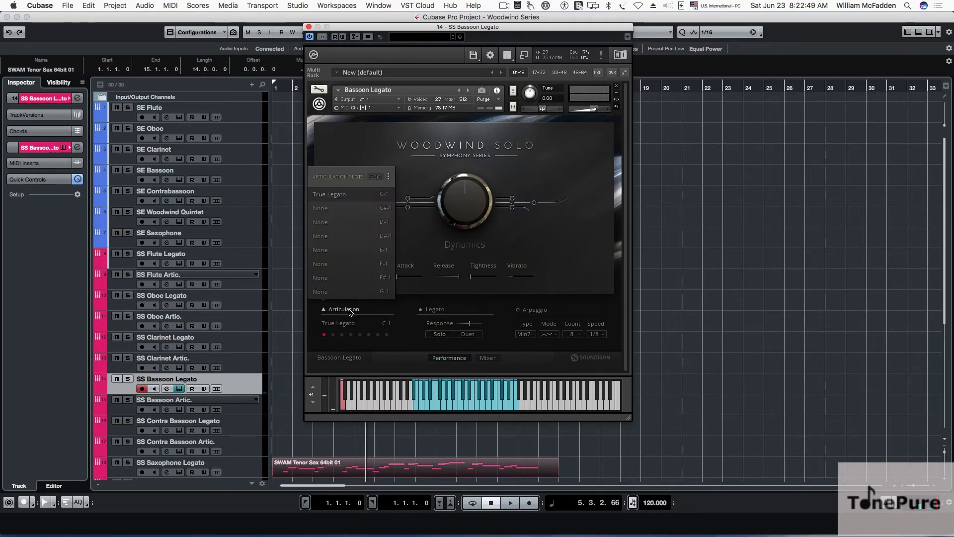
{"action": "left_click", "coordinate": [310, 28]}
Step: Open the SS Bassoon Artic. instrument, move its window clear of the track list, and open its Articulation Slot Setup
{"action": "left_click", "coordinate": [176, 415]}
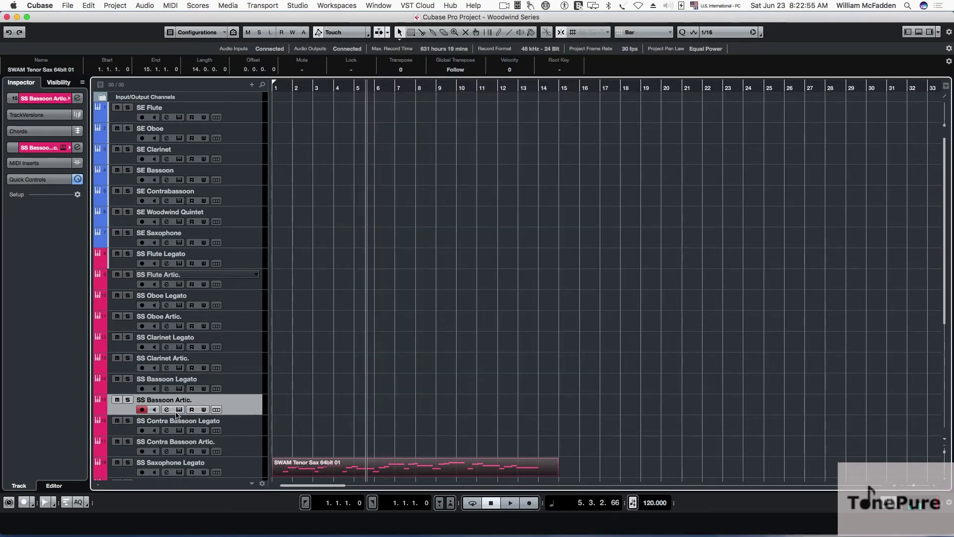
{"action": "left_click", "coordinate": [179, 410]}
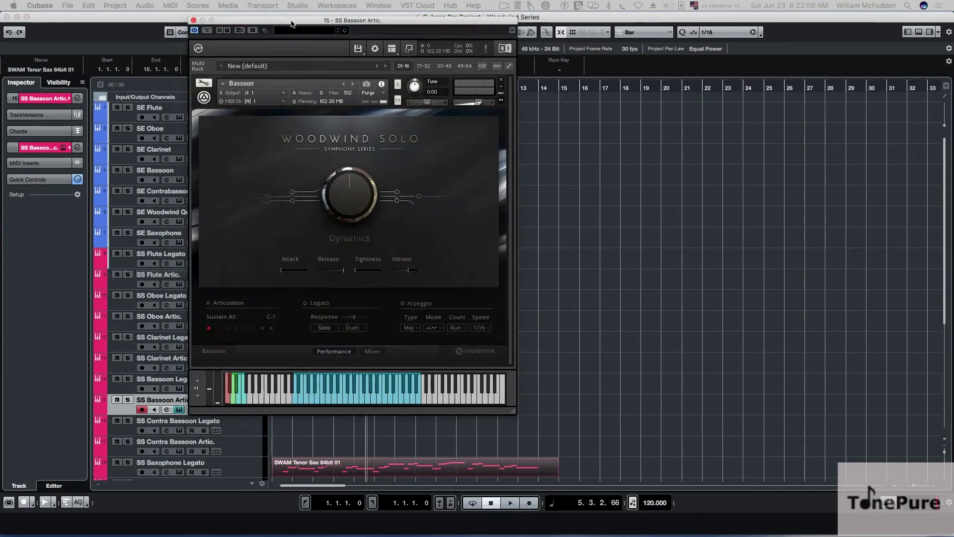
{"action": "left_click_drag", "start_coordinate": [285, 21], "coordinate": [467, 42]}
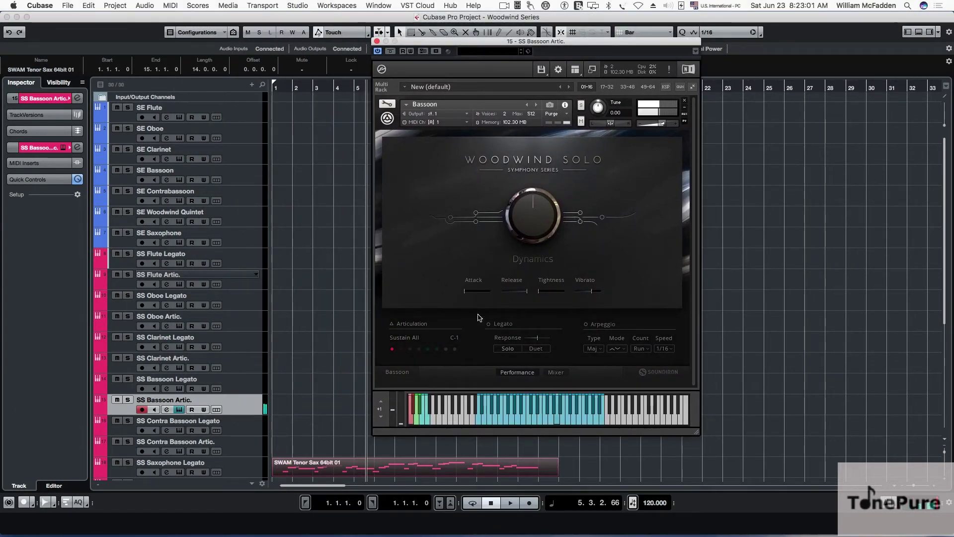
{"action": "left_click", "coordinate": [412, 324]}
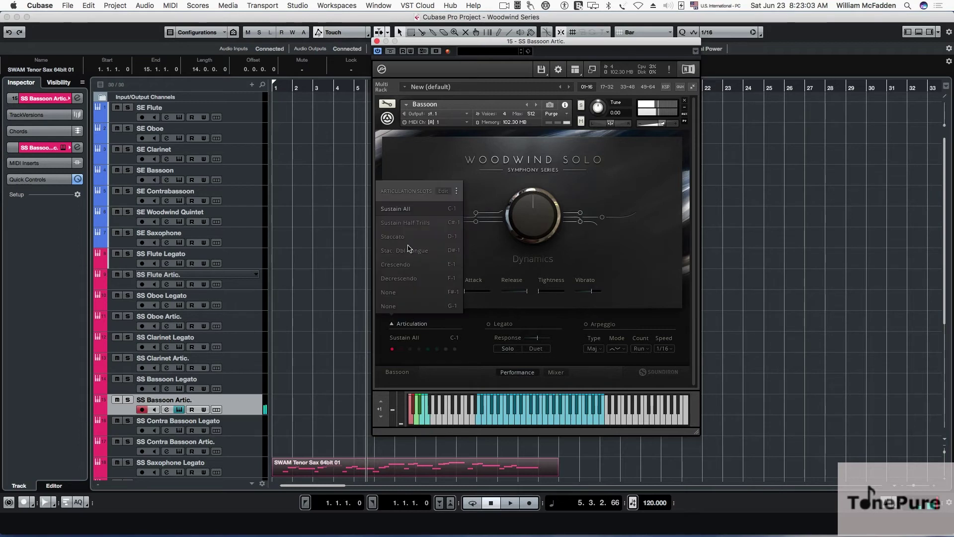
{"action": "left_click", "coordinate": [447, 192]}
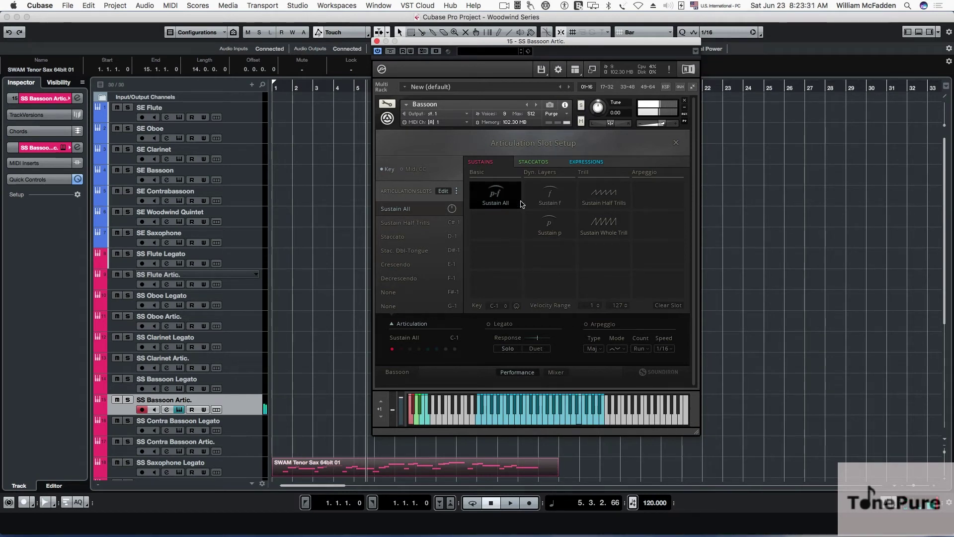
Step: Audition Sustain f and the staccatos Stac. Dbl-Tongue, Staccato p, Staccato and Staccato f in the bassoon's C-1 slot
{"action": "left_click", "coordinate": [555, 200]}
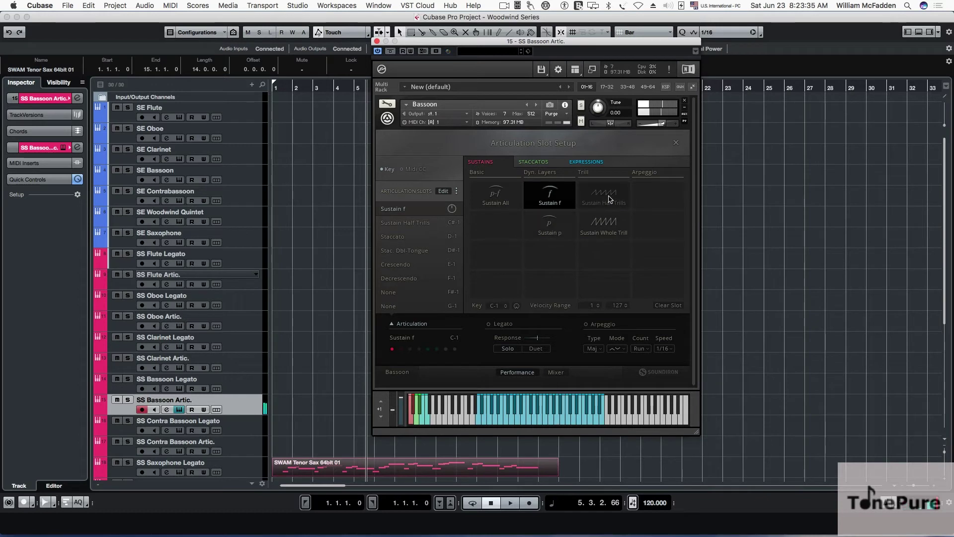
{"action": "left_click", "coordinate": [536, 163]}
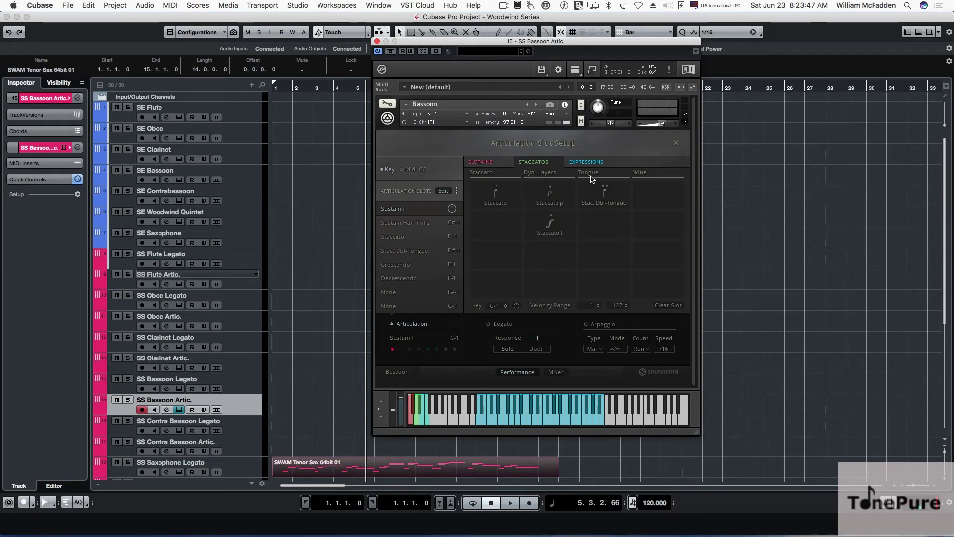
{"action": "left_click", "coordinate": [605, 196]}
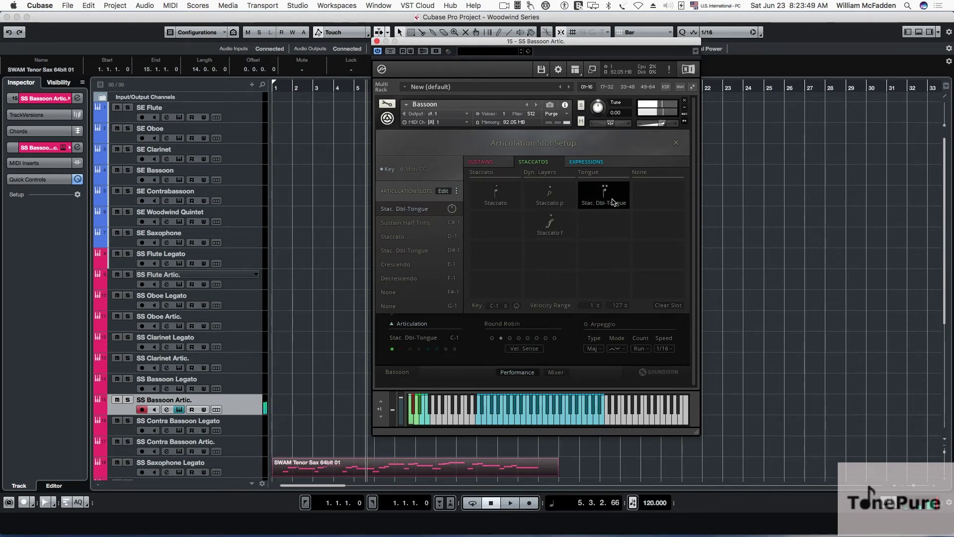
{"action": "left_click", "coordinate": [557, 195]}
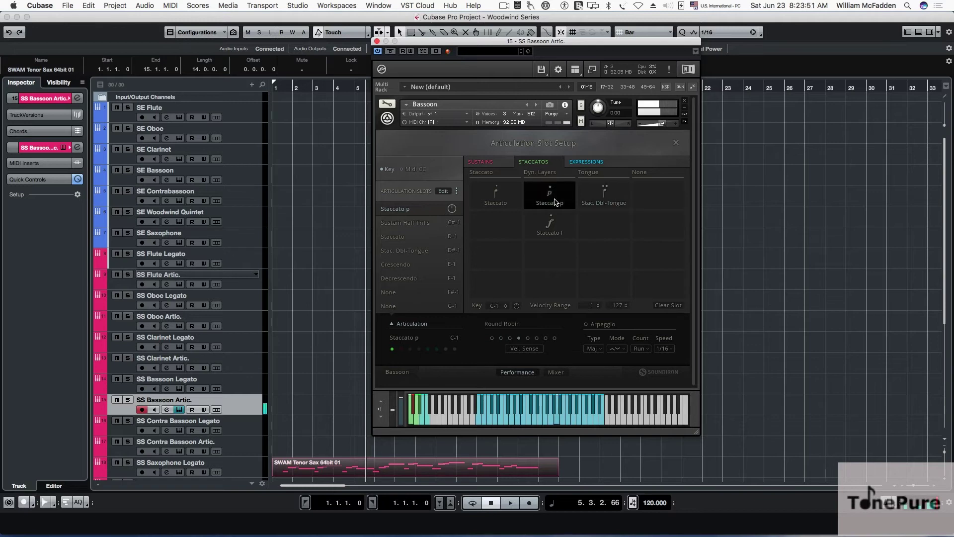
{"action": "left_click", "coordinate": [495, 195]}
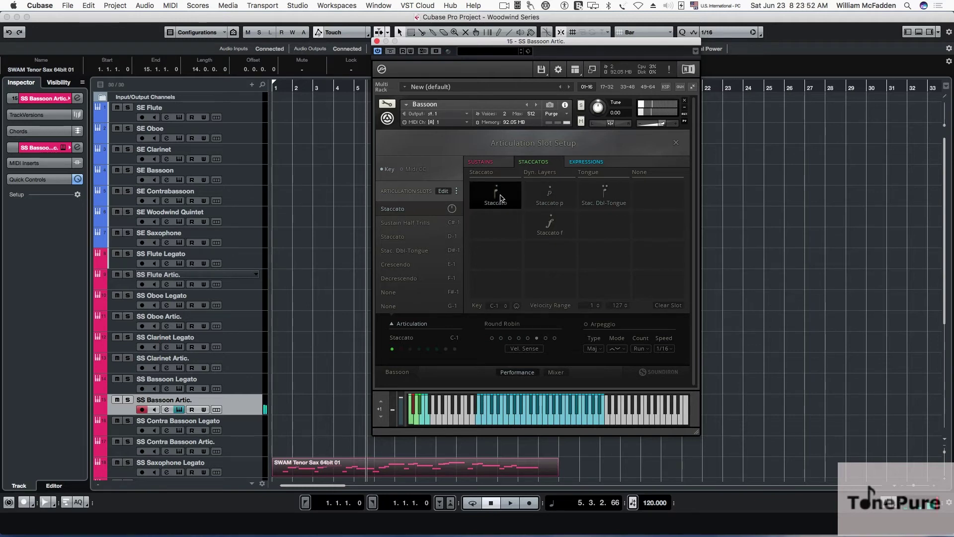
{"action": "left_click", "coordinate": [543, 228]}
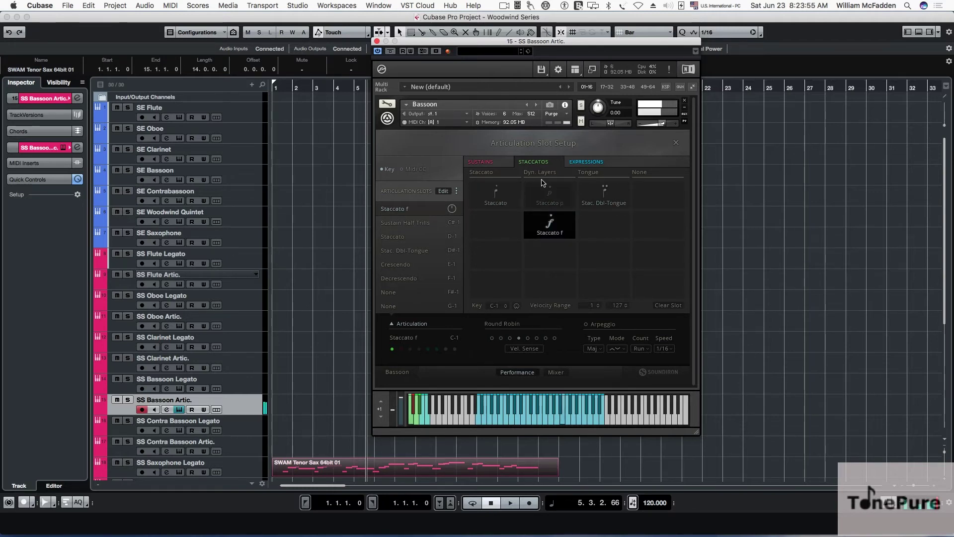
Step: Audition the Sforzando and Decrescendo expressions in the C-1 slot and close the bassoon window
{"action": "left_click", "coordinate": [585, 164]}
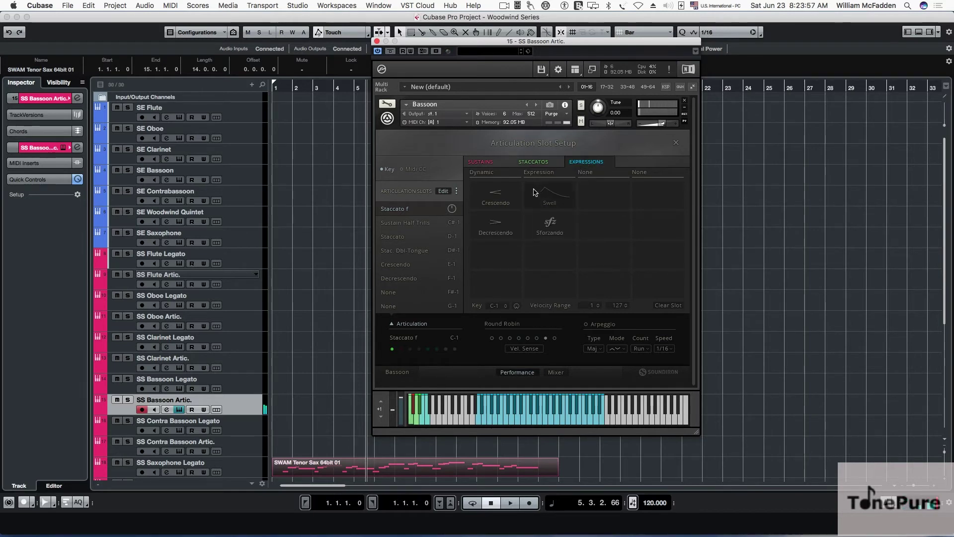
{"action": "left_click", "coordinate": [549, 231]}
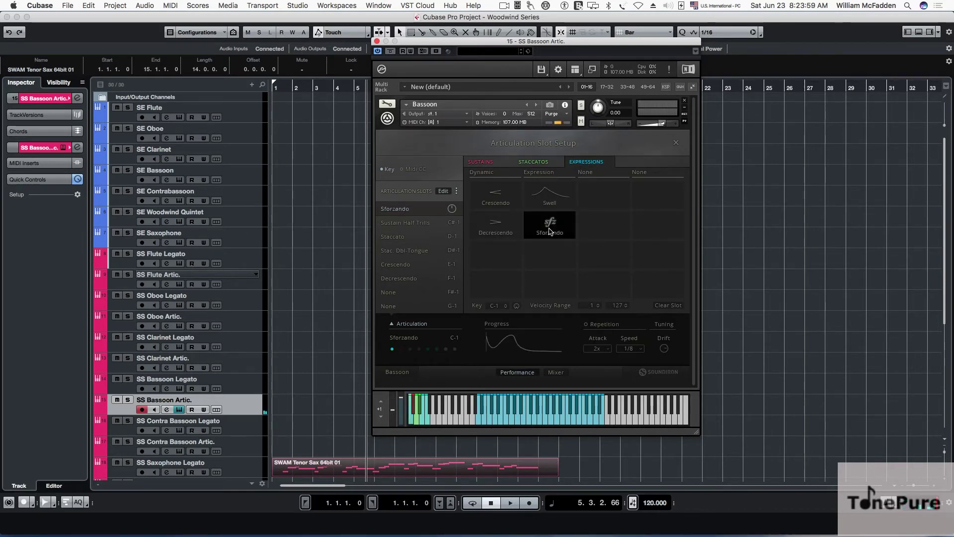
{"action": "left_click", "coordinate": [514, 234]}
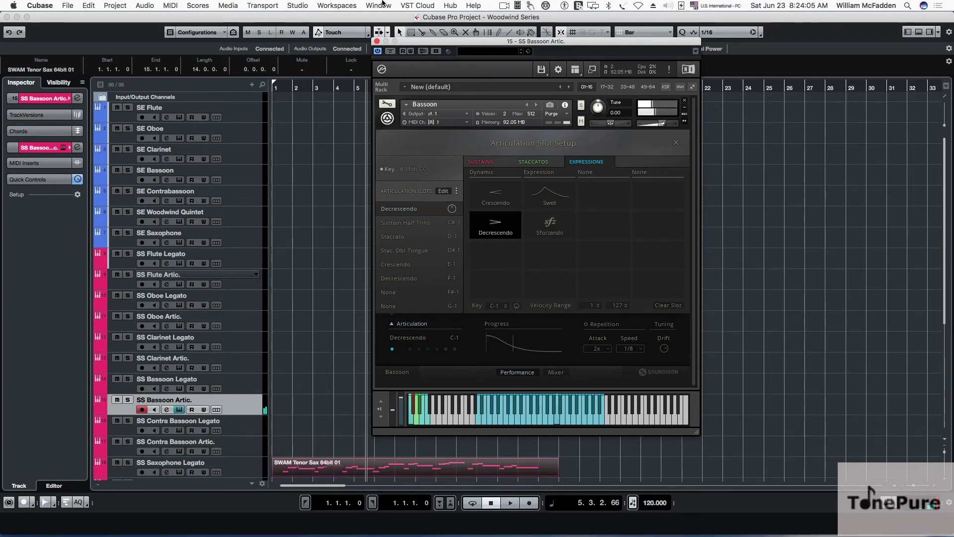
{"action": "left_click", "coordinate": [376, 41]}
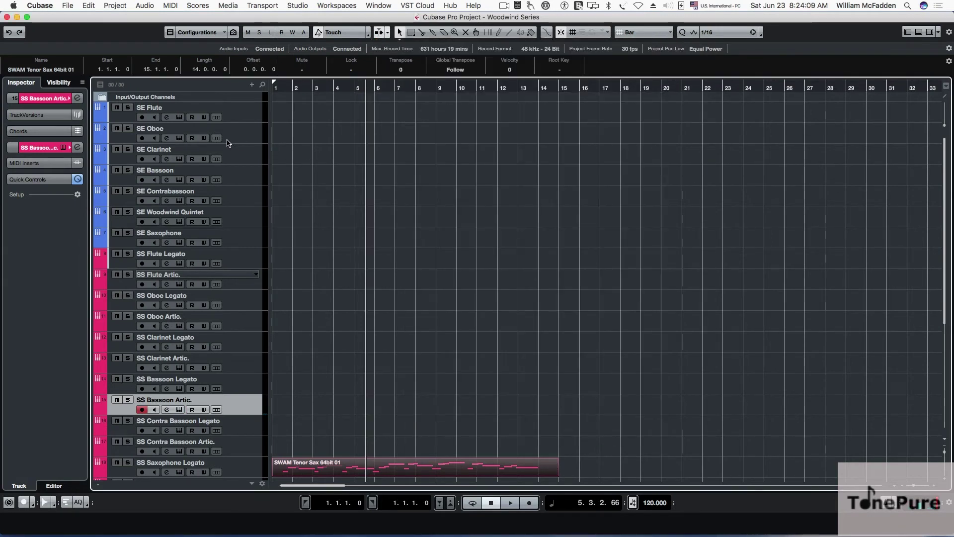
Step: Open the SE Contrabassoon instrument to audition Sustain Vibrato All and Staccato from its articulation slots, and close its window
{"action": "left_click", "coordinate": [234, 201]}
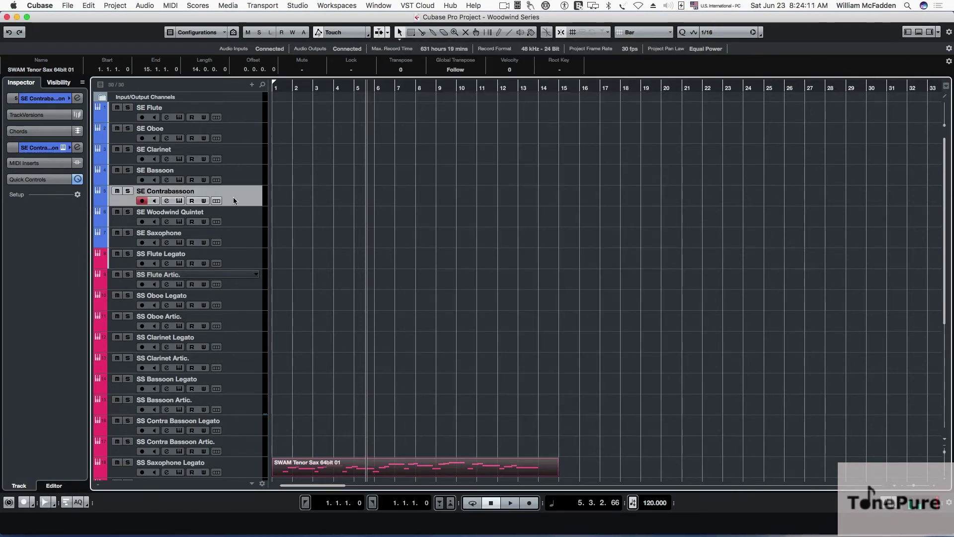
{"action": "left_click", "coordinate": [179, 201]}
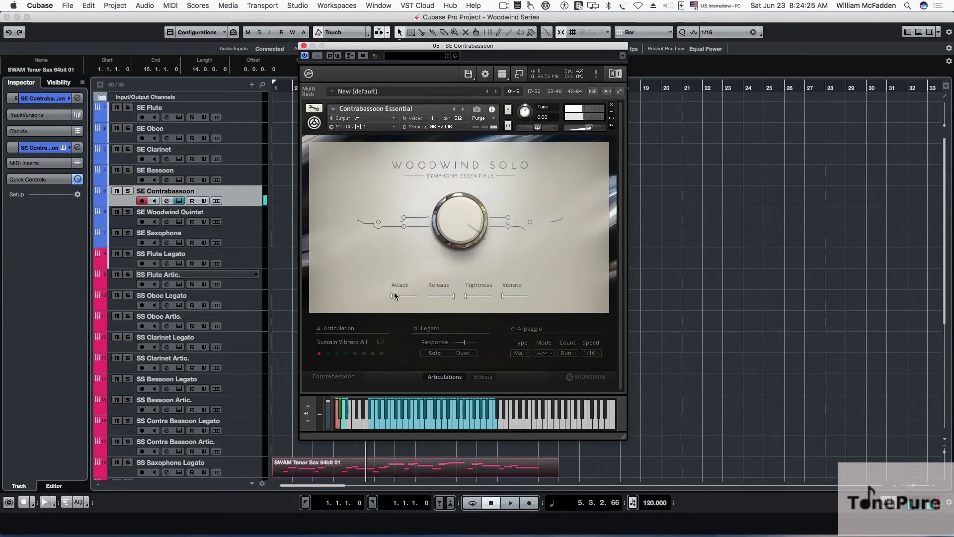
{"action": "left_click", "coordinate": [347, 330]}
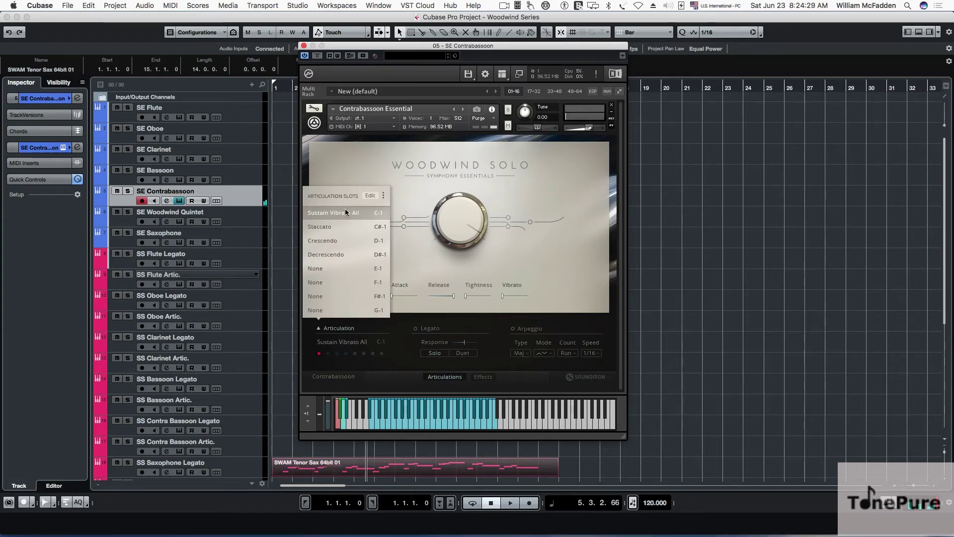
{"action": "left_click", "coordinate": [340, 227]}
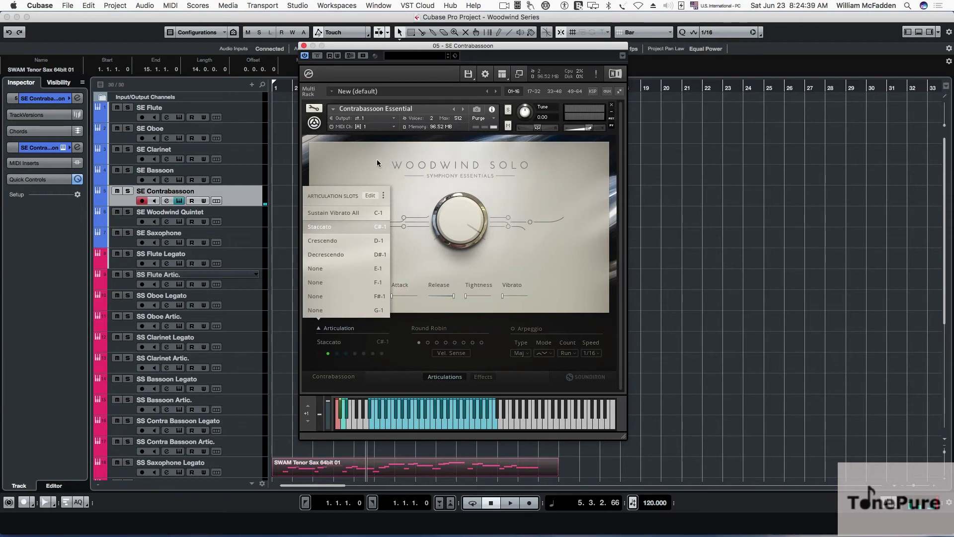
{"action": "left_click", "coordinate": [304, 45]}
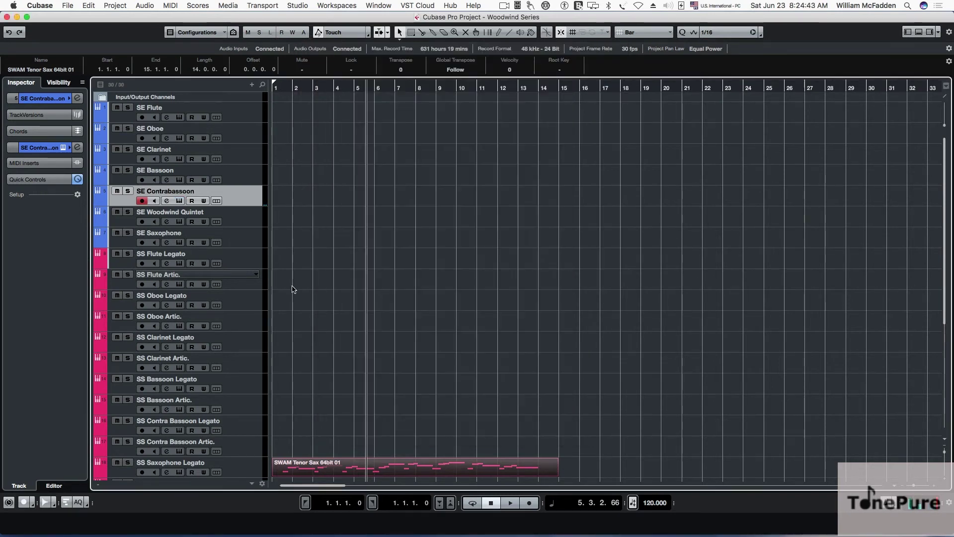
Step: Open the SS Bassoon Legato instrument, check the Vibrato control's MIDI automation options without changing them, and close the window
{"action": "left_click", "coordinate": [238, 387]}
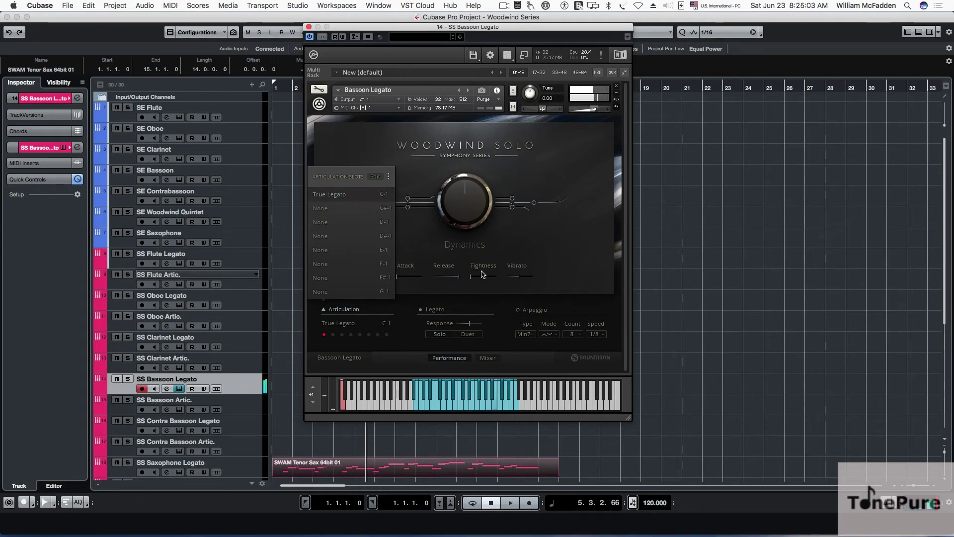
{"action": "right_click", "coordinate": [521, 277]}
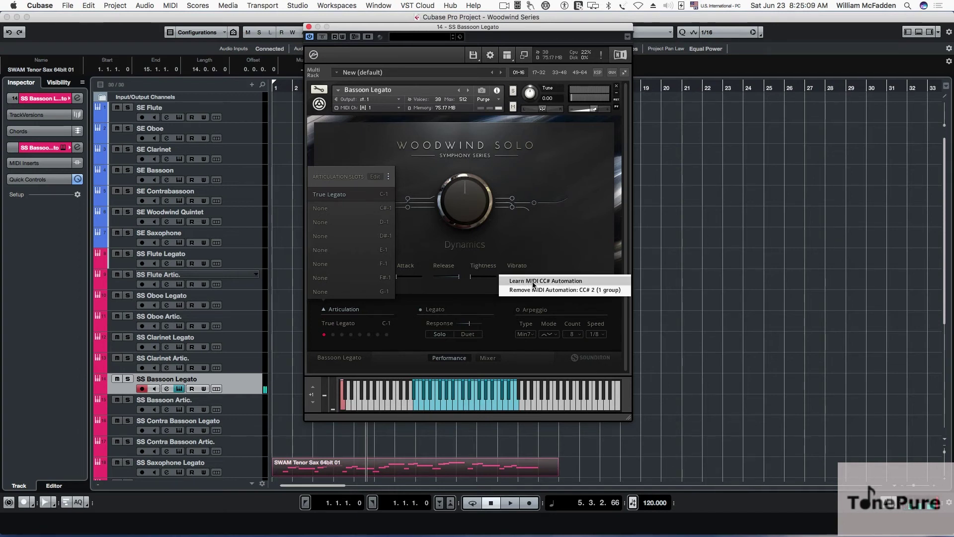
{"action": "left_click", "coordinate": [478, 295]}
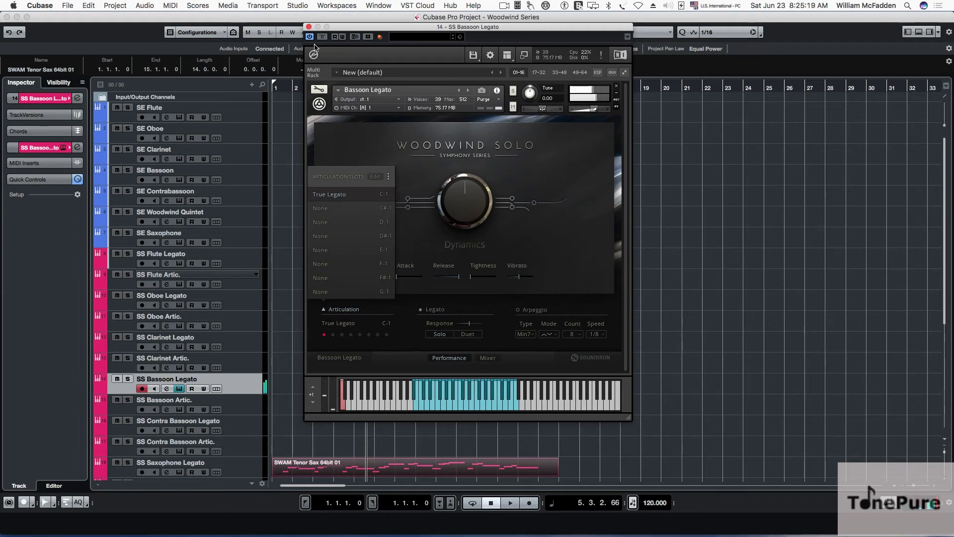
{"action": "left_click", "coordinate": [309, 27]}
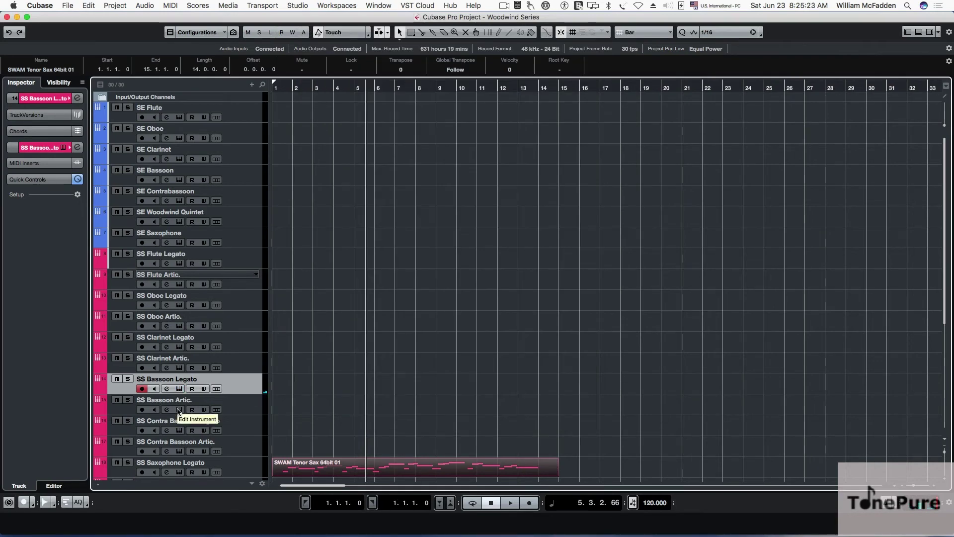
Step: Open the SS Bassoon Artic. instrument and audition Sustain All, Sustain f, Sustain p, Sustain Half Trills and Sustain Whole Trill in its C#-1 slot
{"action": "left_click", "coordinate": [178, 409]}
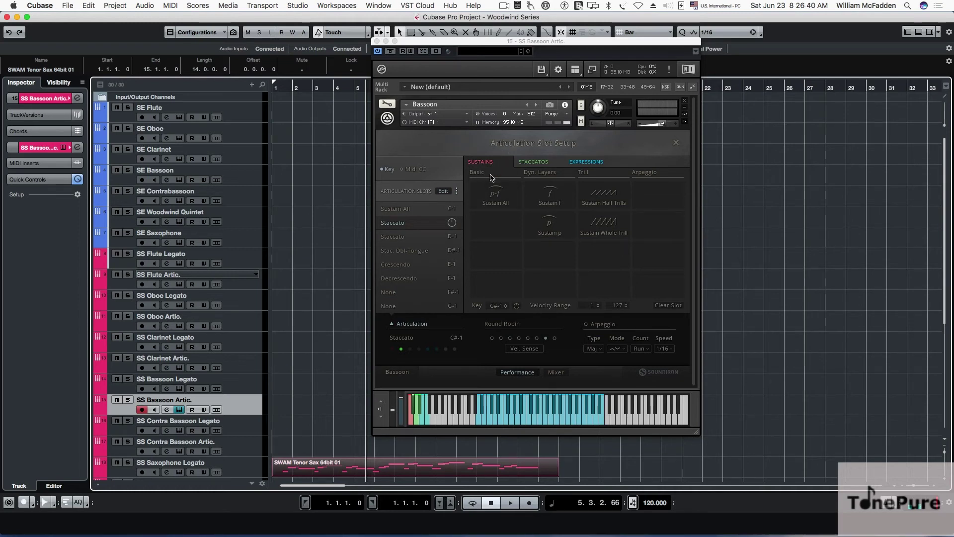
{"action": "left_click", "coordinate": [493, 198]}
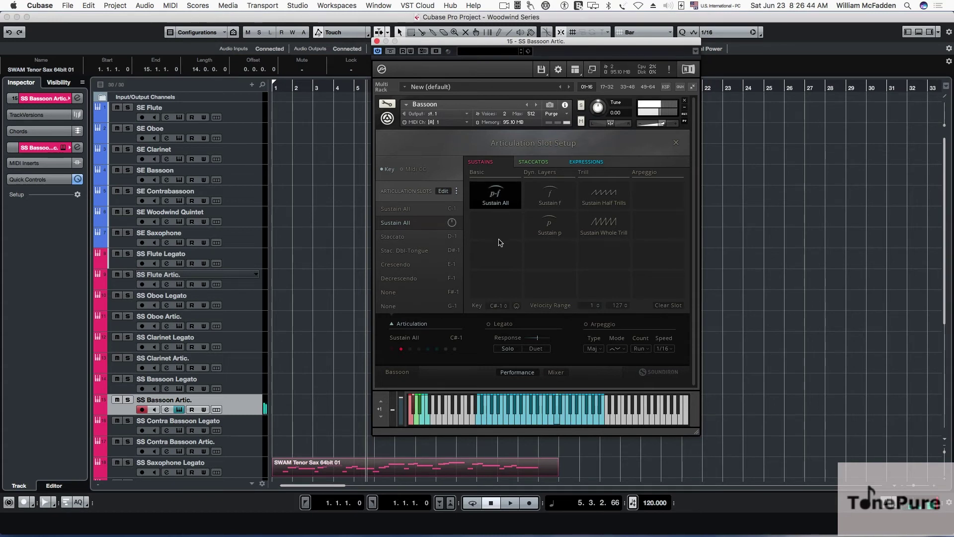
{"action": "left_click", "coordinate": [546, 198]}
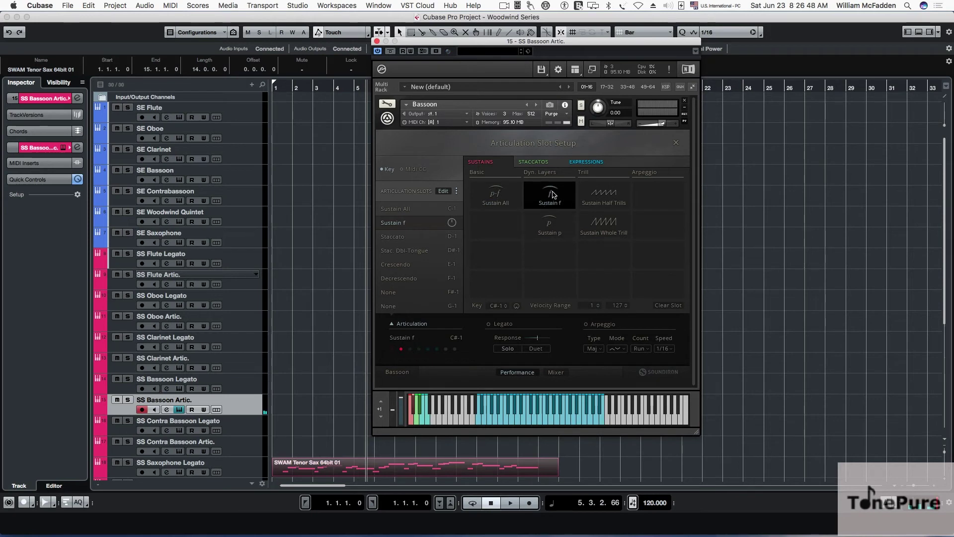
{"action": "left_click", "coordinate": [550, 222]}
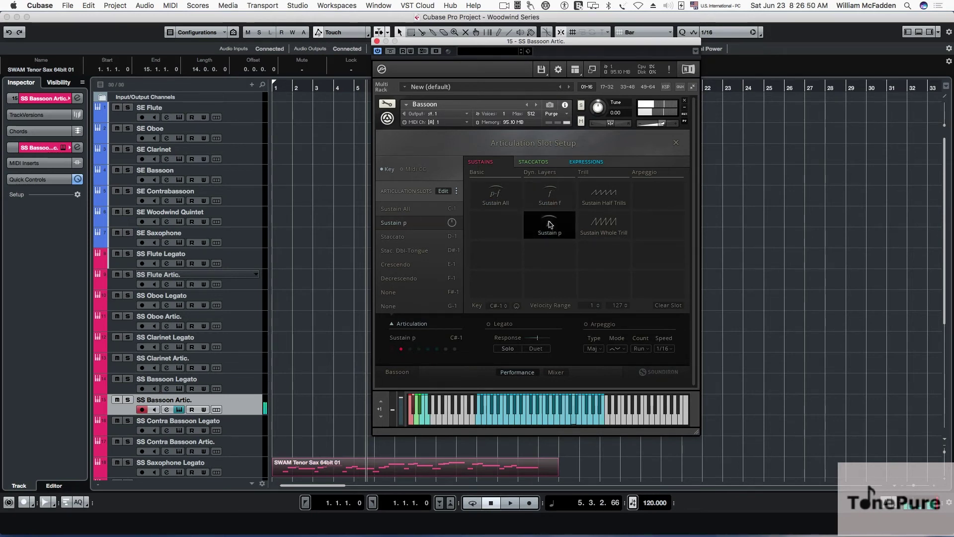
{"action": "left_click", "coordinate": [602, 199]}
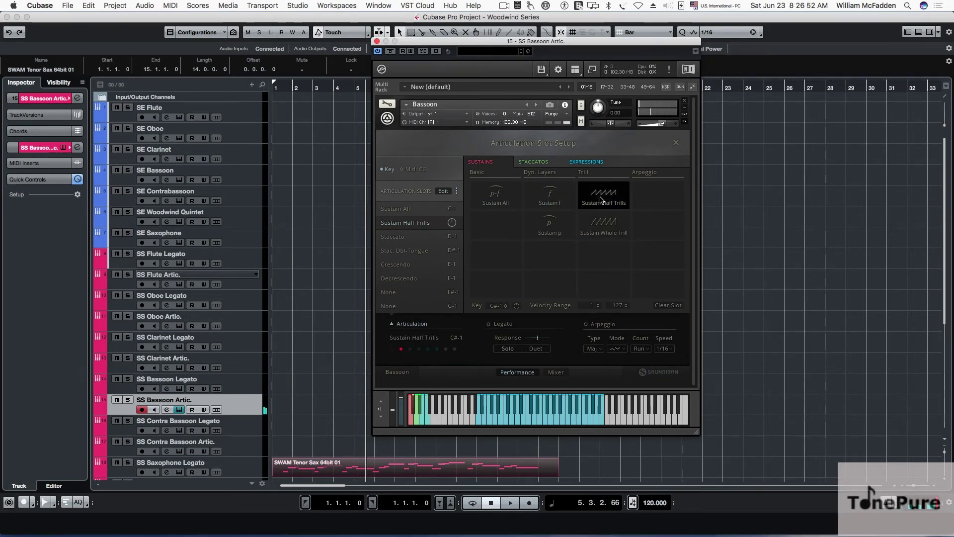
{"action": "left_click", "coordinate": [602, 230]}
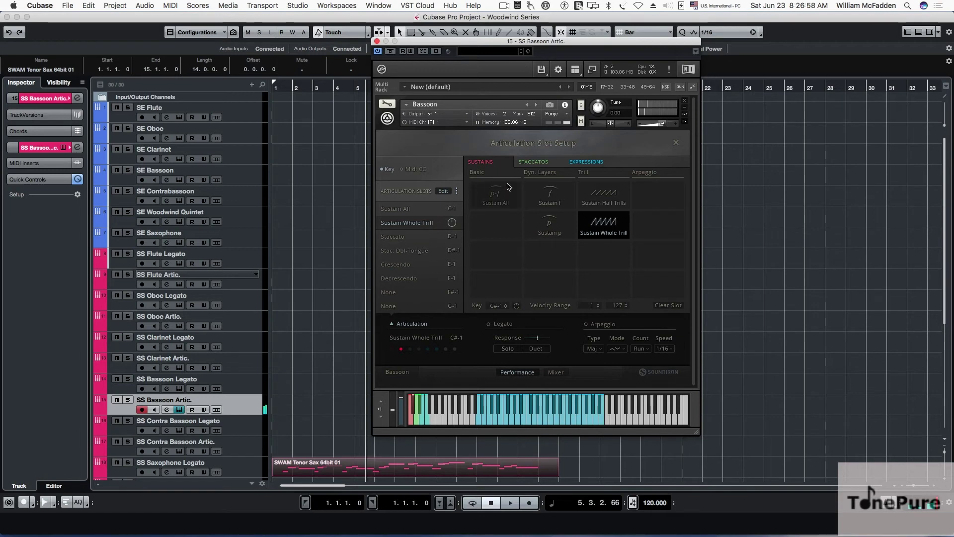
Step: Audition the staccatos Stac. Dbl-Tongue, Staccato f, Staccato p and Staccato in the bassoon's C#-1 slot
{"action": "left_click", "coordinate": [533, 163]}
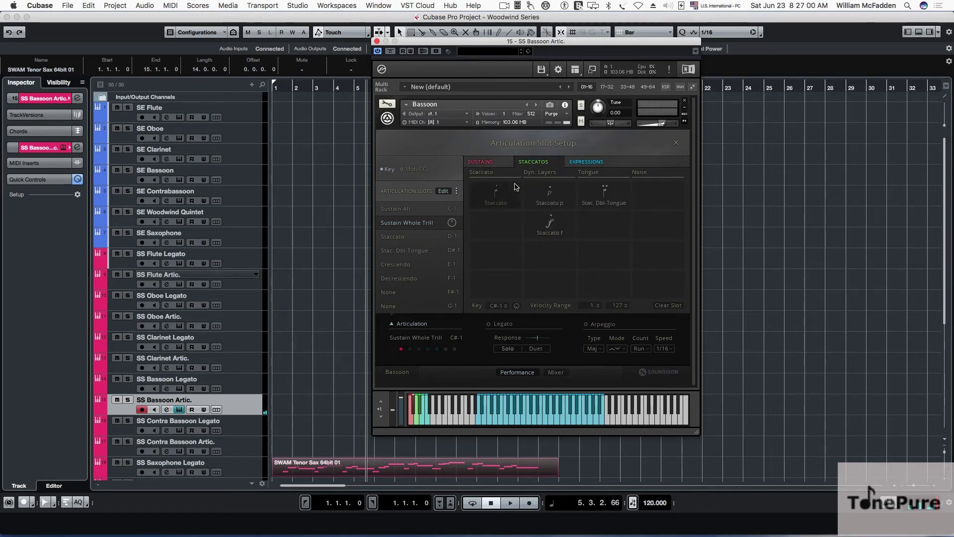
{"action": "left_click", "coordinate": [604, 193]}
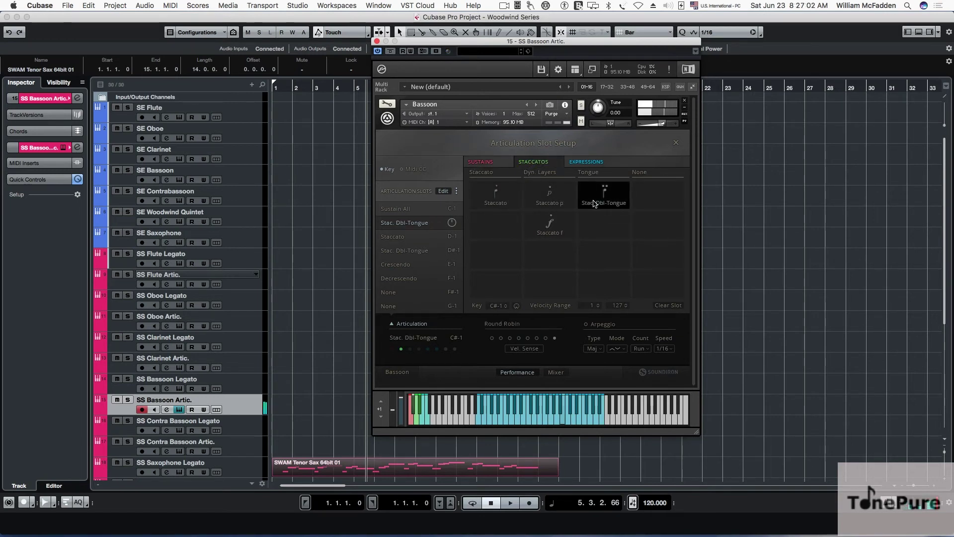
{"action": "left_click", "coordinate": [549, 228]}
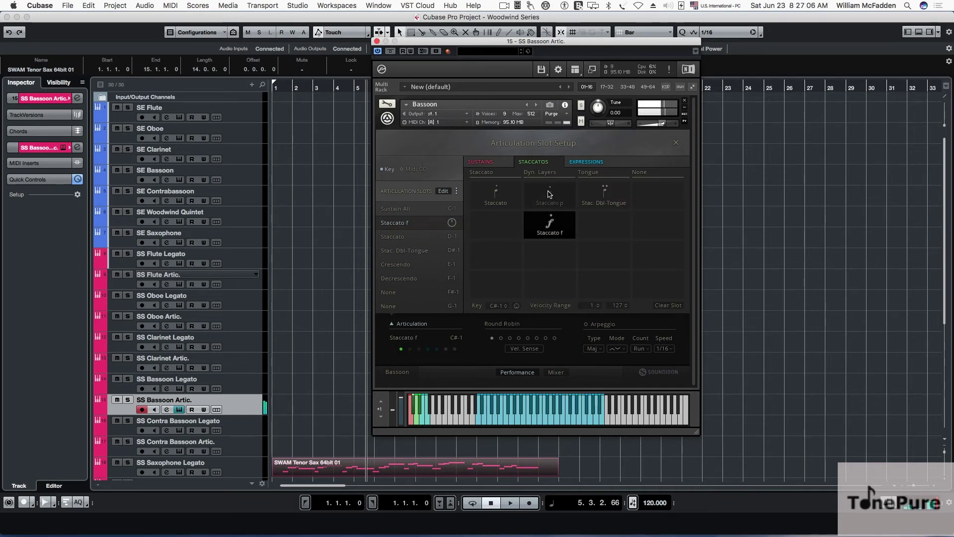
{"action": "left_click", "coordinate": [549, 201]}
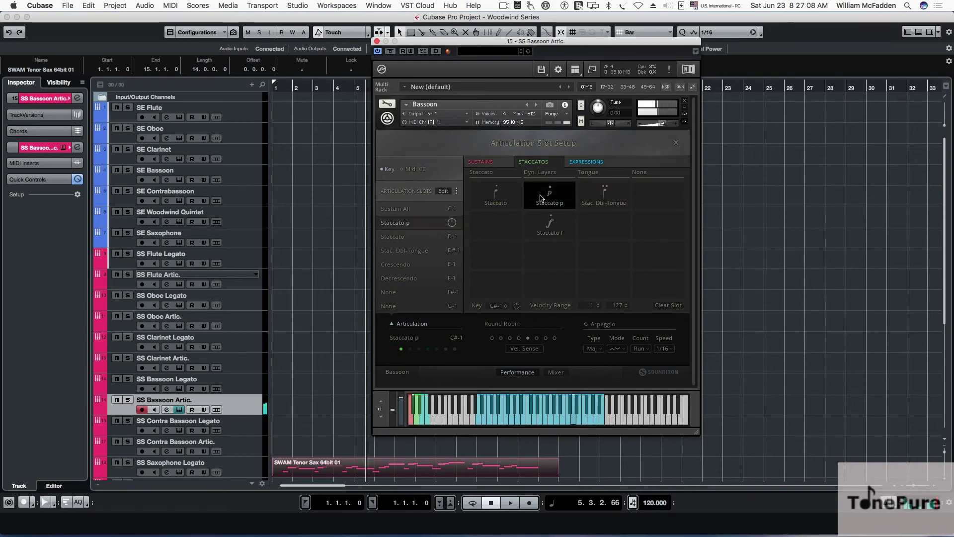
{"action": "left_click", "coordinate": [492, 195]}
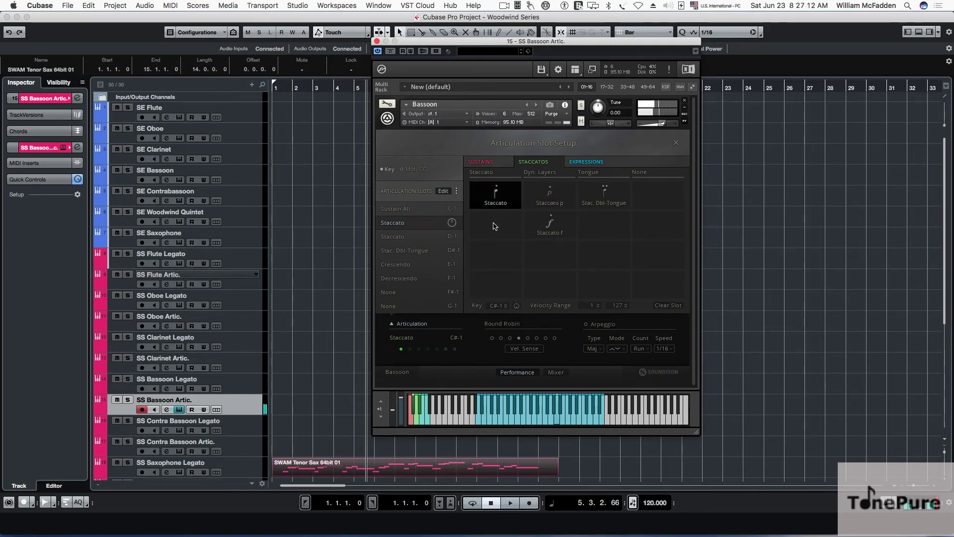
Step: Audition the Sforzando expression in the C#-1 slot, assign Decrescendo to it, and close the bassoon window
{"action": "left_click", "coordinate": [594, 162]}
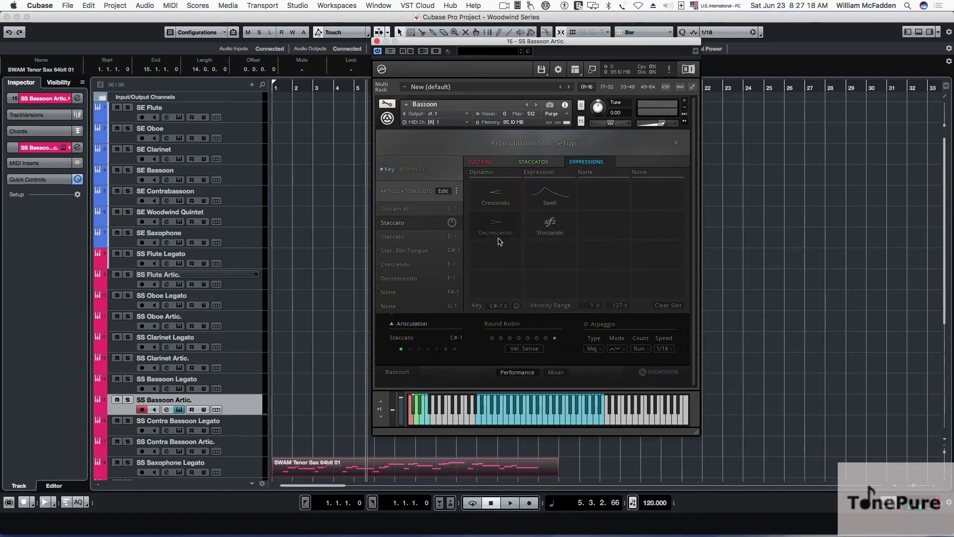
{"action": "left_click", "coordinate": [551, 224]}
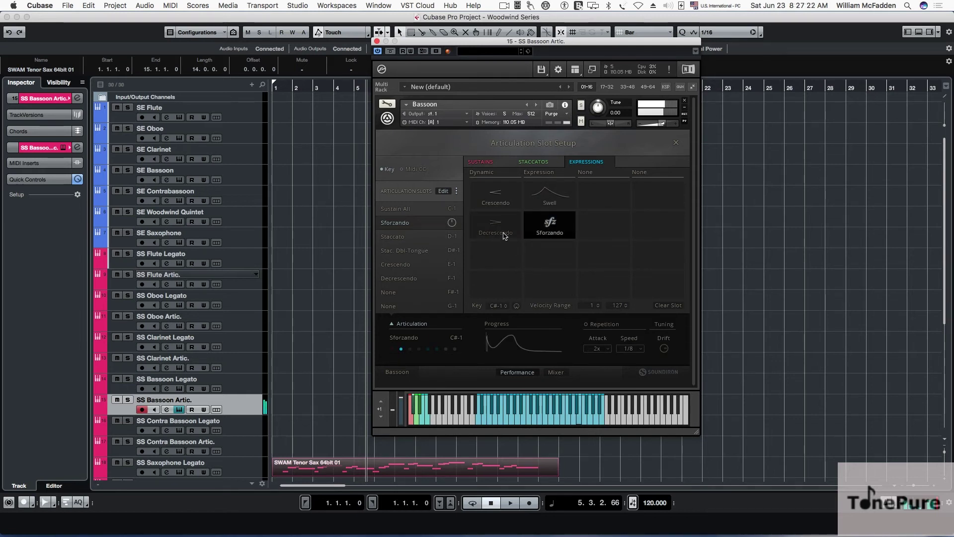
{"action": "left_click", "coordinate": [499, 226]}
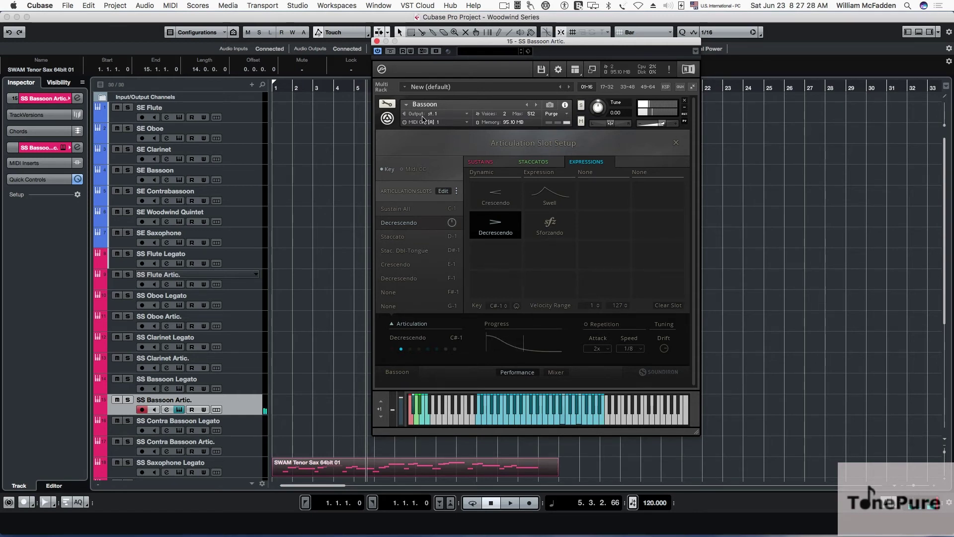
{"action": "left_click", "coordinate": [377, 42]}
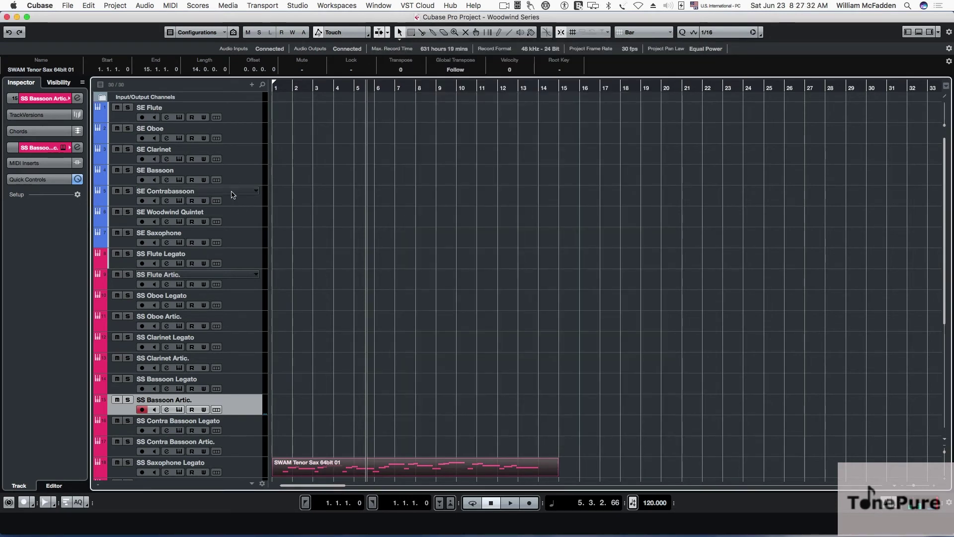
Step: Open the SE Woodwind Quintet instrument, review its ensemble section setup, performance controls and articulation slots while auditioning it, and close the window
{"action": "left_click", "coordinate": [235, 219]}
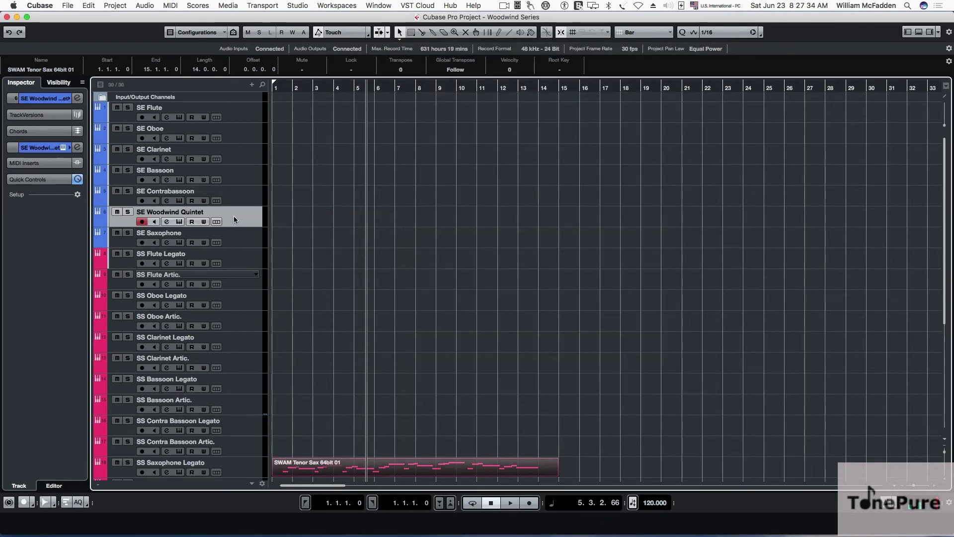
{"action": "left_click", "coordinate": [179, 221]}
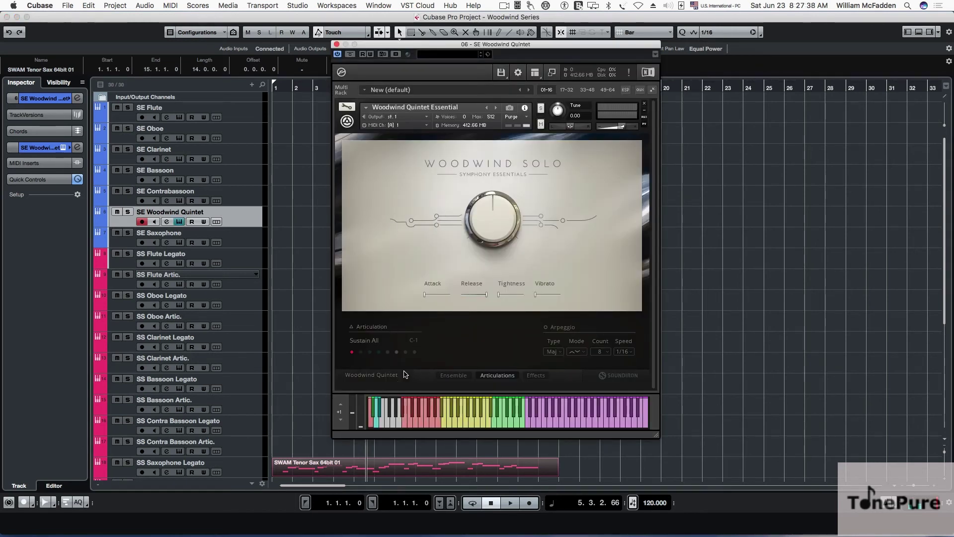
{"action": "left_click", "coordinate": [442, 376]}
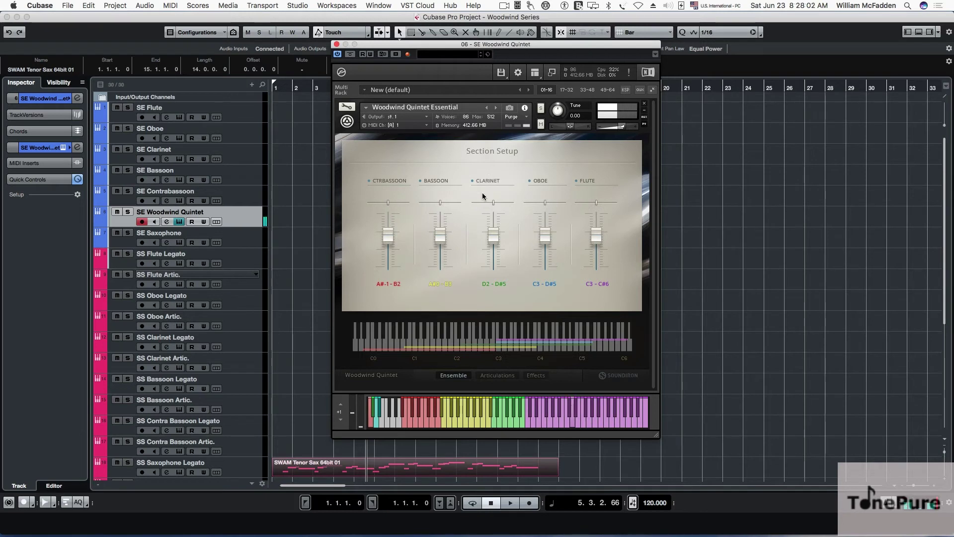
{"action": "left_click", "coordinate": [489, 376]}
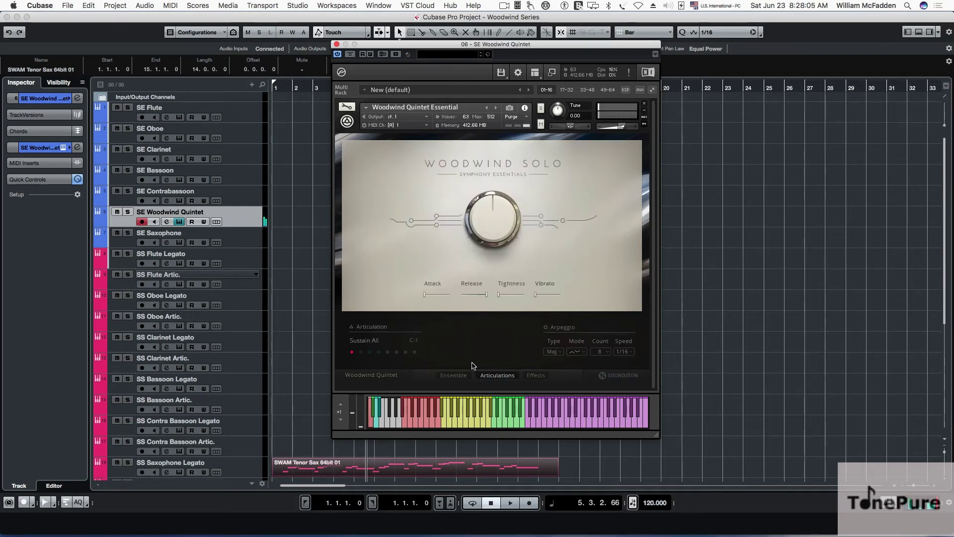
{"action": "left_click", "coordinate": [370, 327]}
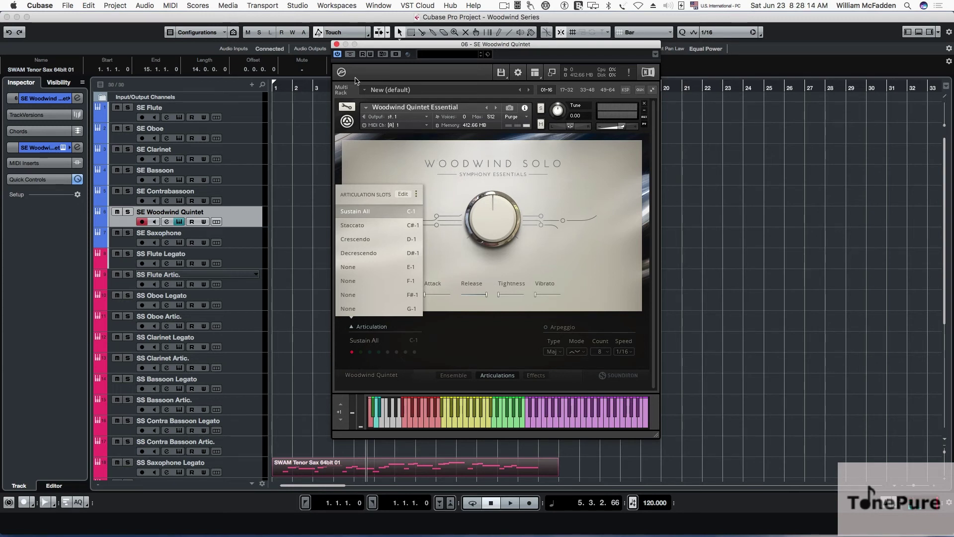
{"action": "left_click", "coordinate": [337, 44]}
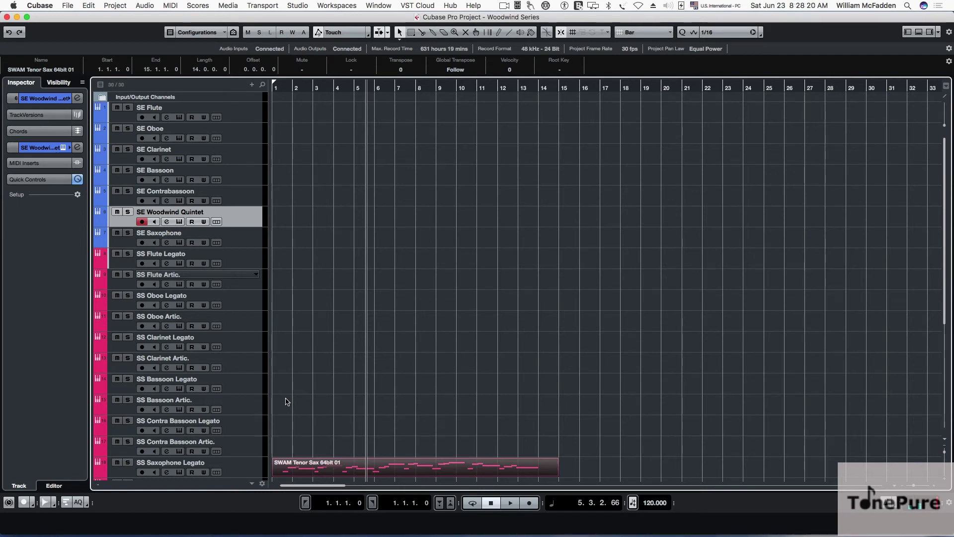
Step: Open the SS Woodwind Quintet instrument, move its window clear of the track list, and review its ensemble section setup, performance controls and articulations
{"action": "scroll", "coordinate": [281, 400], "scroll_direction": "down", "scroll_amount": 2}
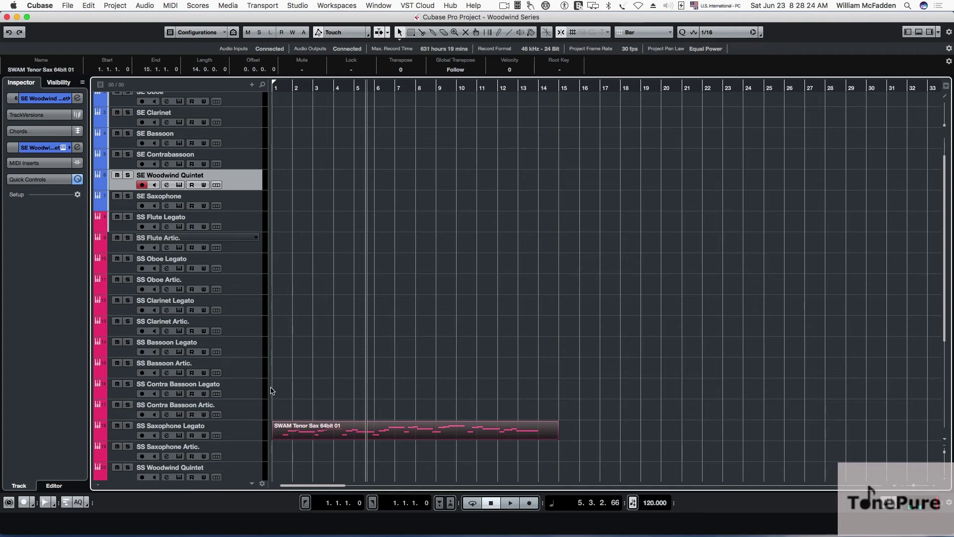
{"action": "scroll", "coordinate": [281, 361], "scroll_direction": "down", "scroll_amount": 5}
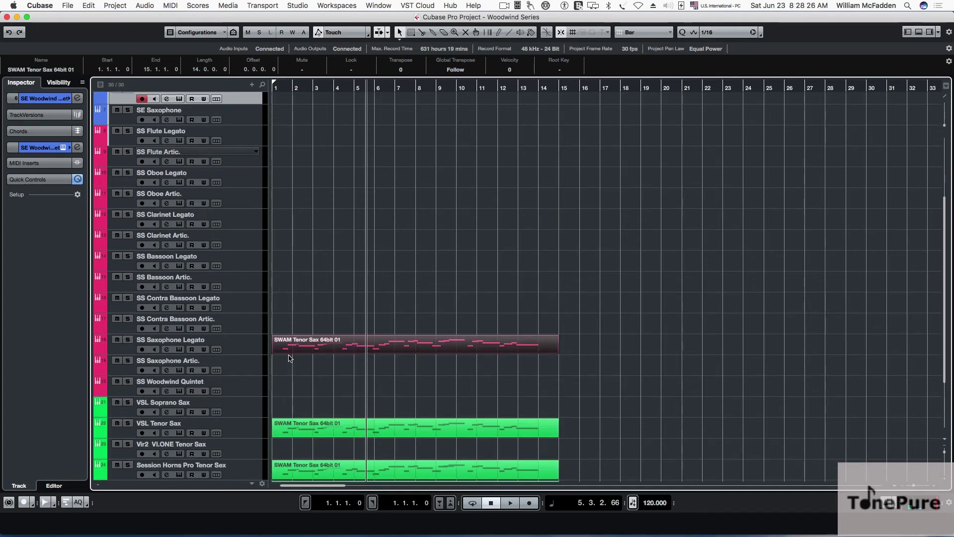
{"action": "left_click", "coordinate": [247, 392]}
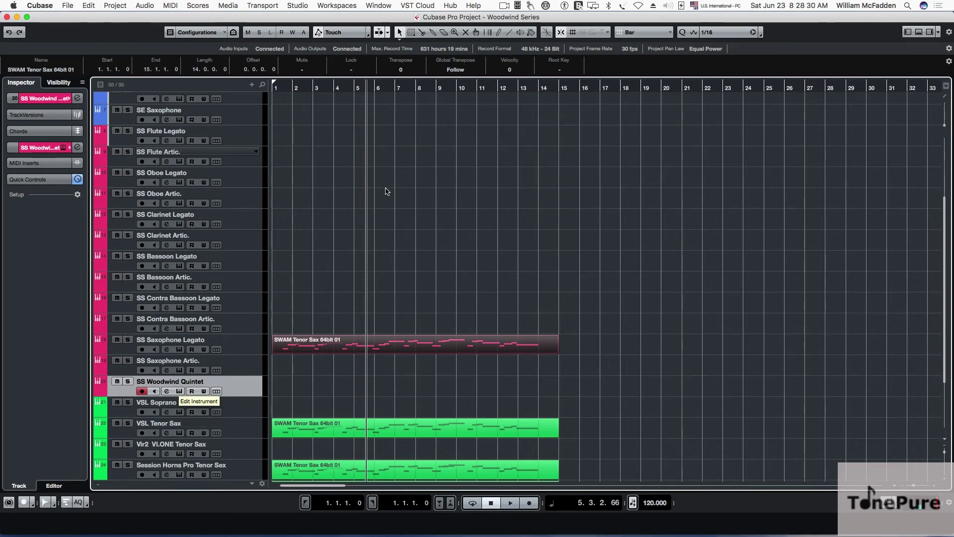
{"action": "left_click", "coordinate": [179, 392]}
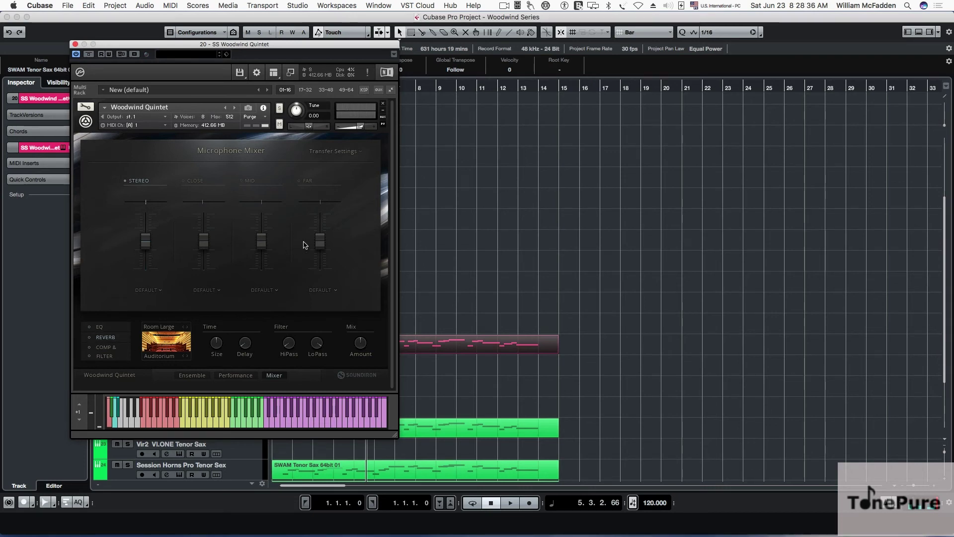
{"action": "left_click_drag", "start_coordinate": [151, 47], "coordinate": [452, 29]}
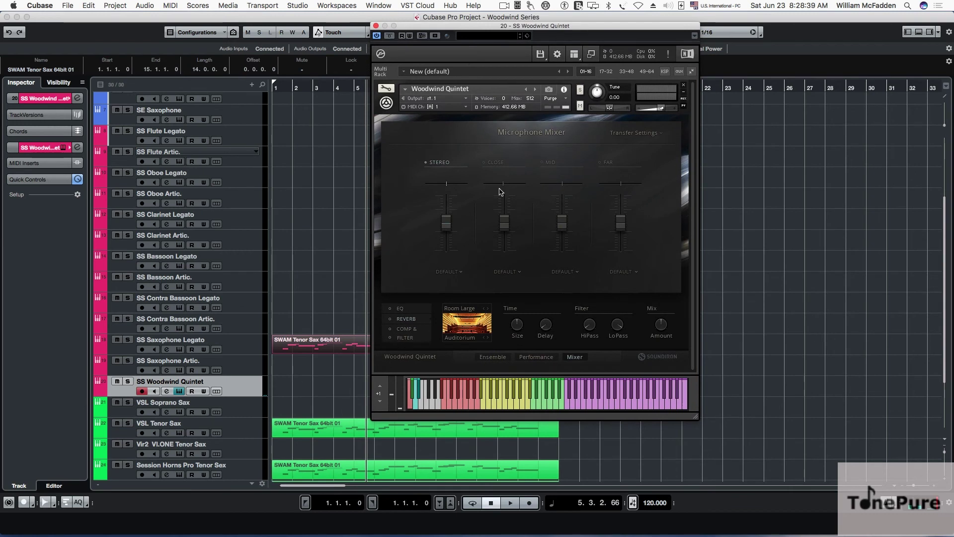
{"action": "left_click", "coordinate": [492, 357]}
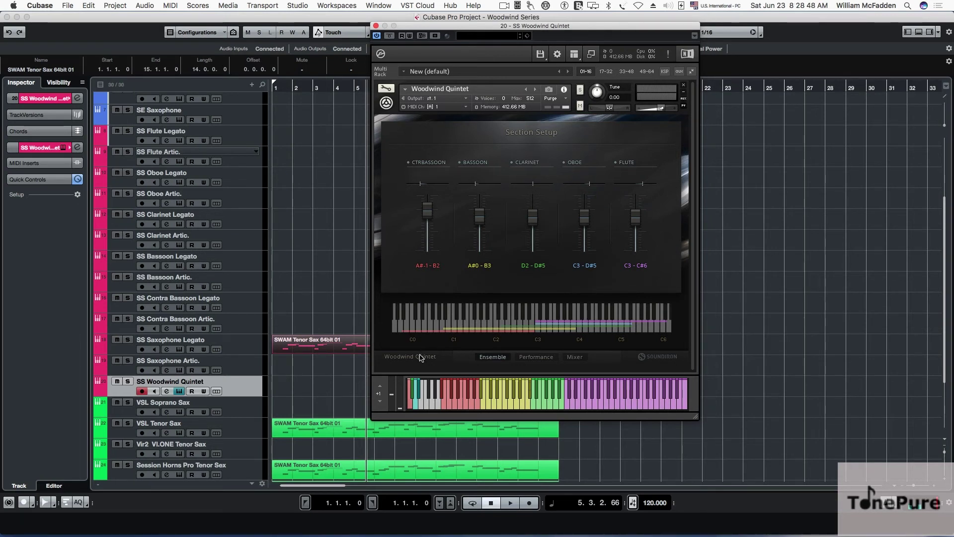
{"action": "left_click", "coordinate": [540, 358]}
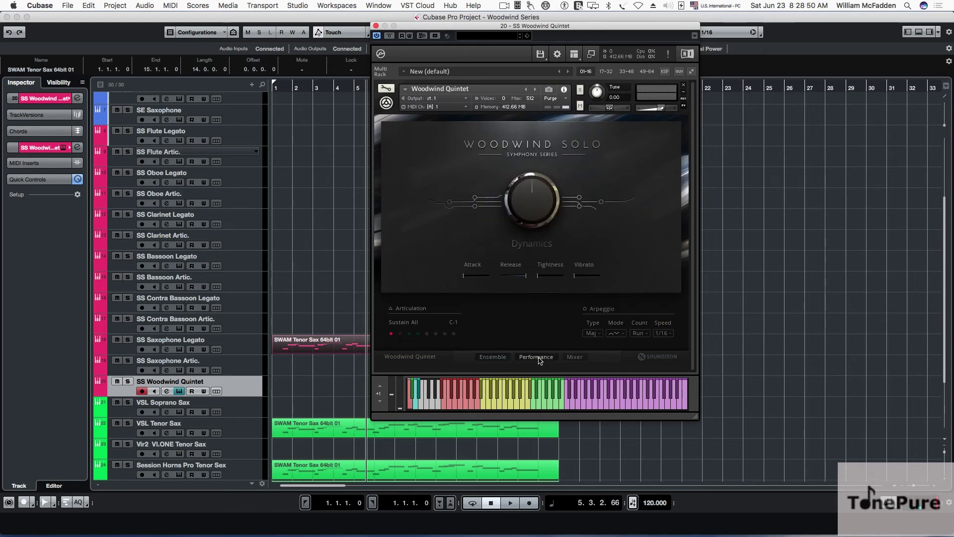
{"action": "left_click", "coordinate": [420, 310]}
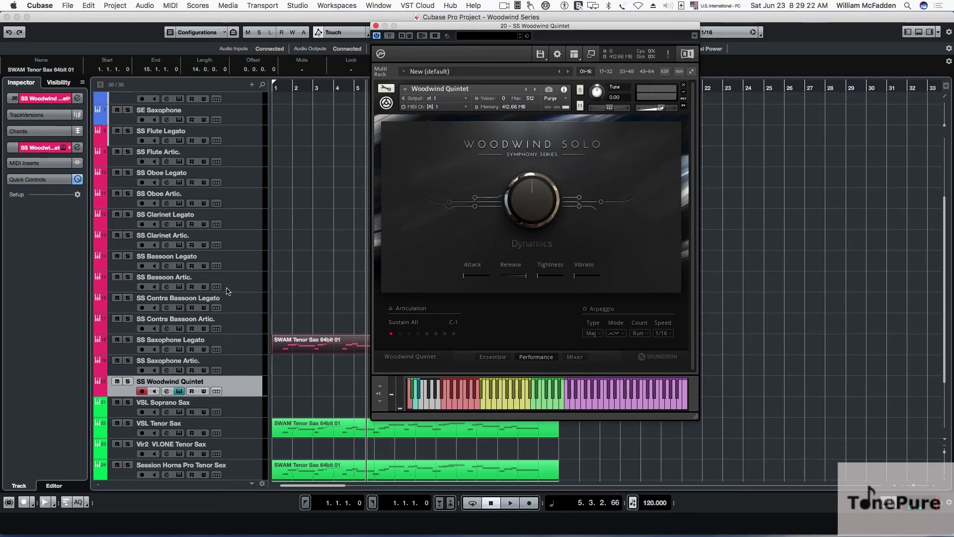
Step: Open the SE Saxophone instrument, audition its Sustain All, Staccato and Crescendo articulations, and close the window
{"action": "scroll", "coordinate": [223, 231], "scroll_direction": "up", "scroll_amount": 3}
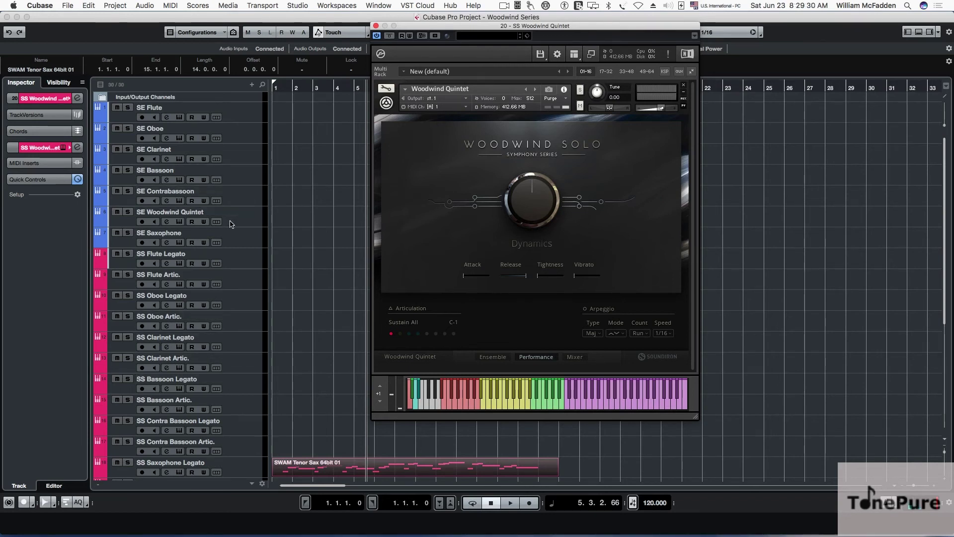
{"action": "left_click", "coordinate": [231, 243]}
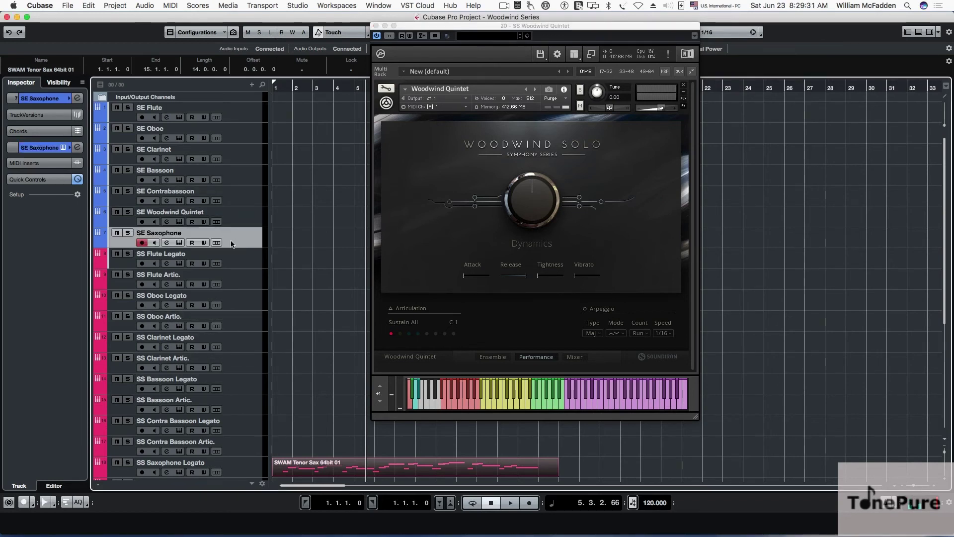
{"action": "left_click", "coordinate": [179, 243]}
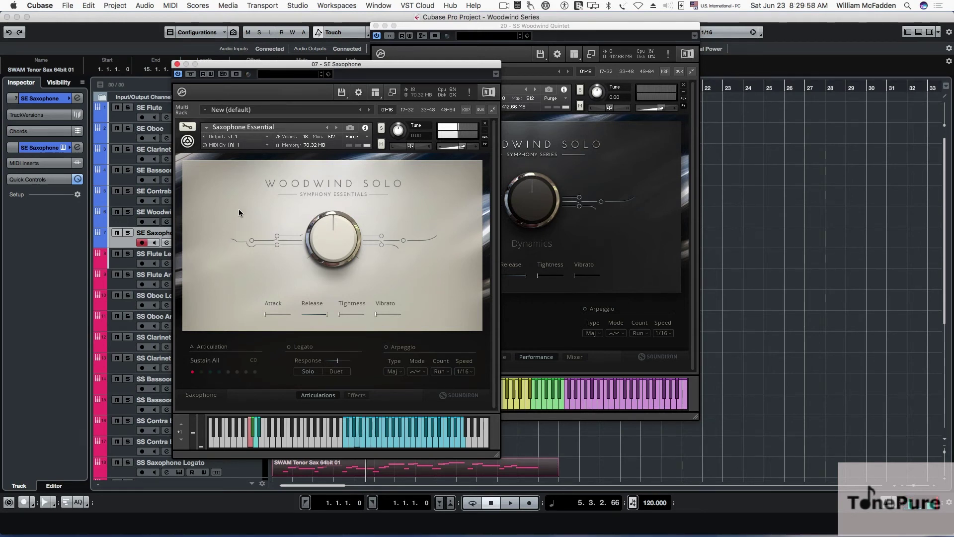
{"action": "left_click", "coordinate": [214, 347]}
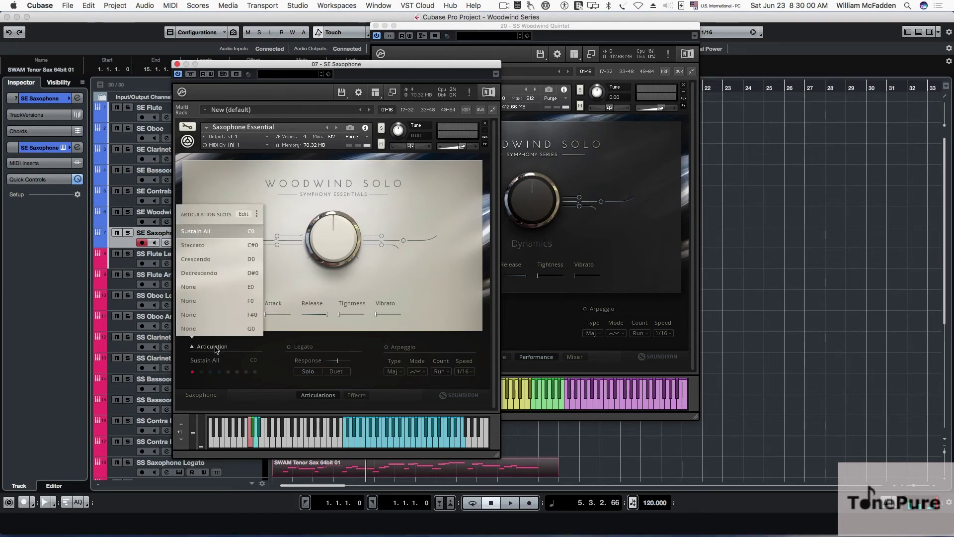
{"action": "left_click", "coordinate": [204, 245]}
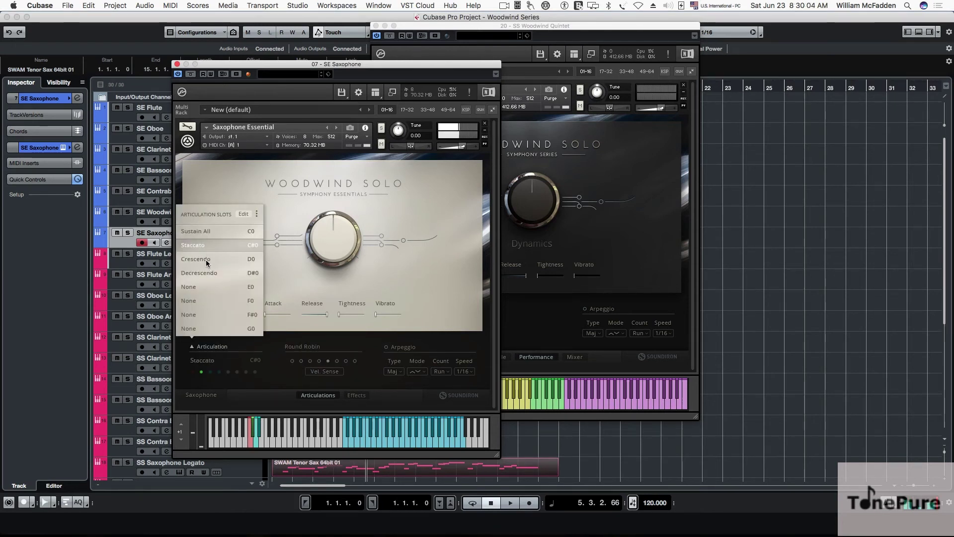
{"action": "left_click", "coordinate": [207, 259]}
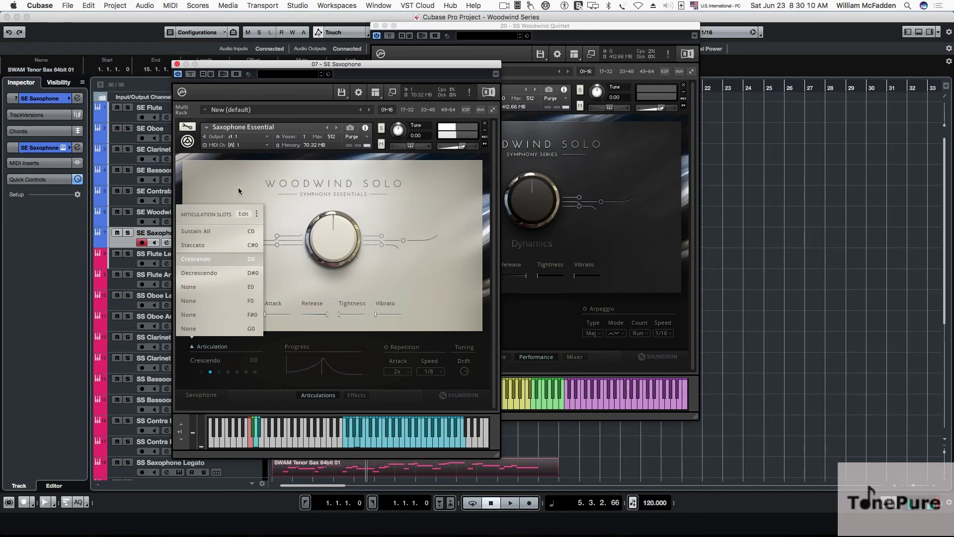
{"action": "left_click", "coordinate": [177, 64]}
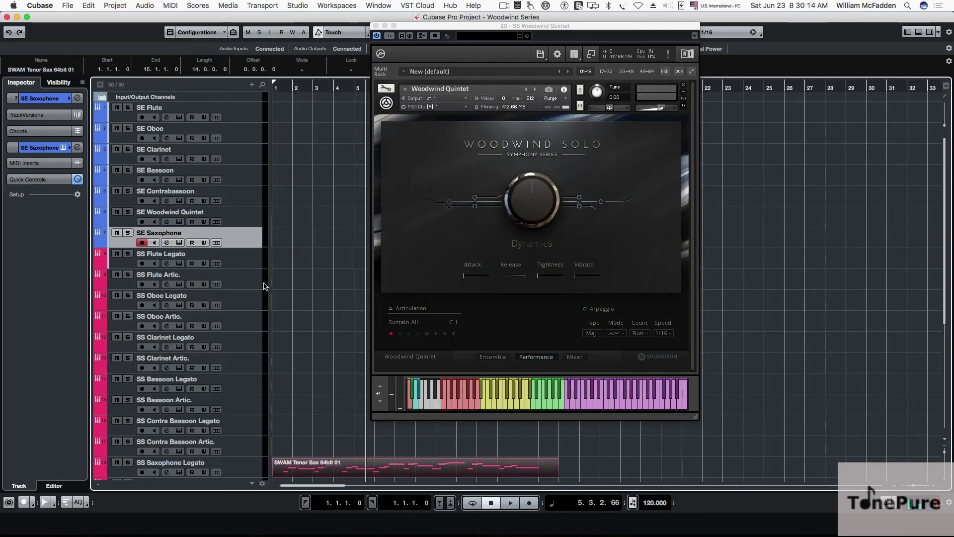
Step: Close the SS Woodwind Quintet window, open the SS Saxophone Legato instrument clear of the track list, and audition its True Legato articulation
{"action": "scroll", "coordinate": [238, 281], "scroll_direction": "down", "scroll_amount": 2}
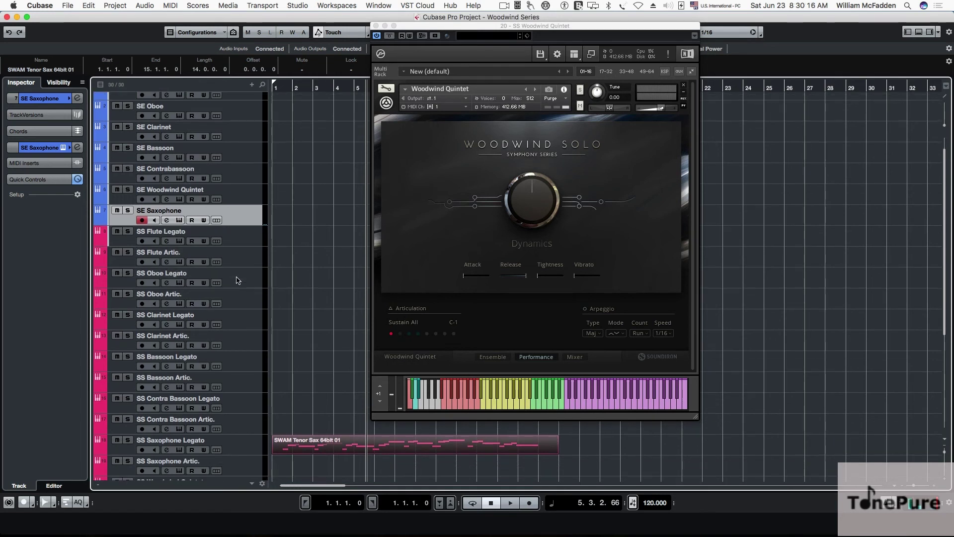
{"action": "scroll", "coordinate": [237, 283], "scroll_direction": "down", "scroll_amount": 1}
{"action": "scroll", "coordinate": [237, 278], "scroll_direction": "down", "scroll_amount": 5}
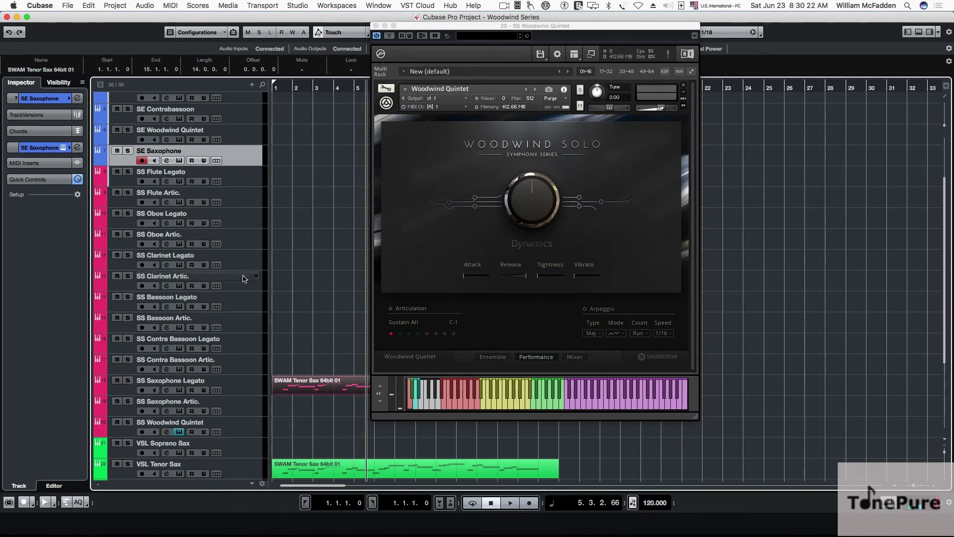
{"action": "scroll", "coordinate": [237, 346], "scroll_direction": "down", "scroll_amount": 3}
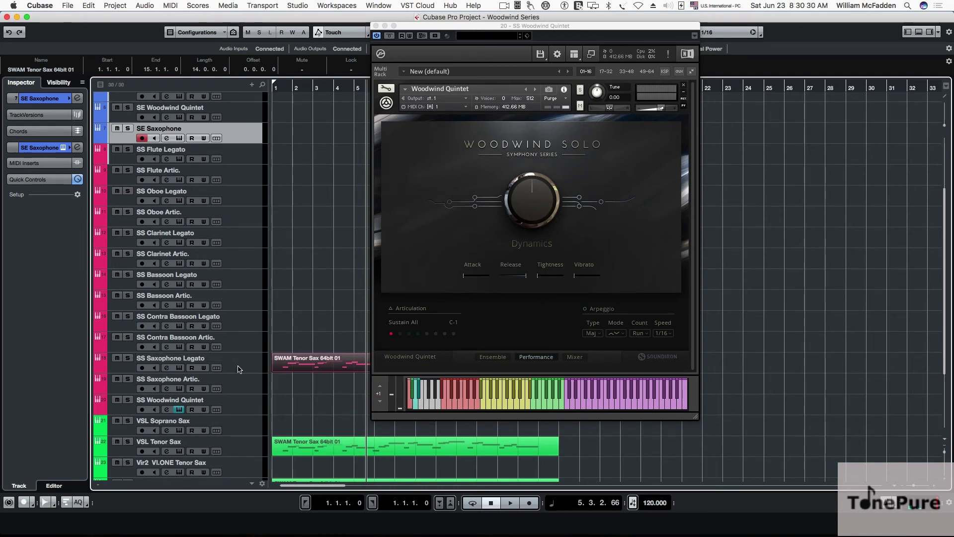
{"action": "left_click", "coordinate": [238, 369]}
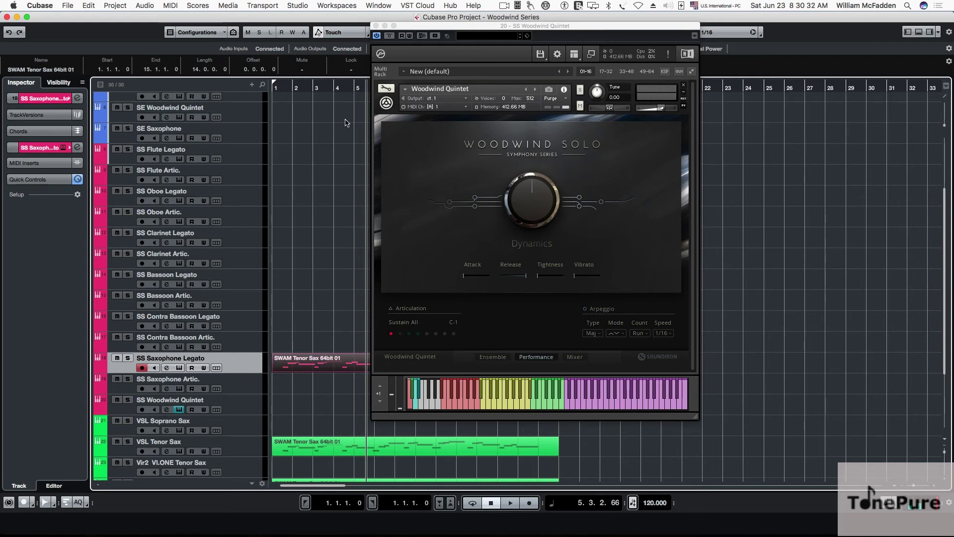
{"action": "left_click", "coordinate": [376, 26]}
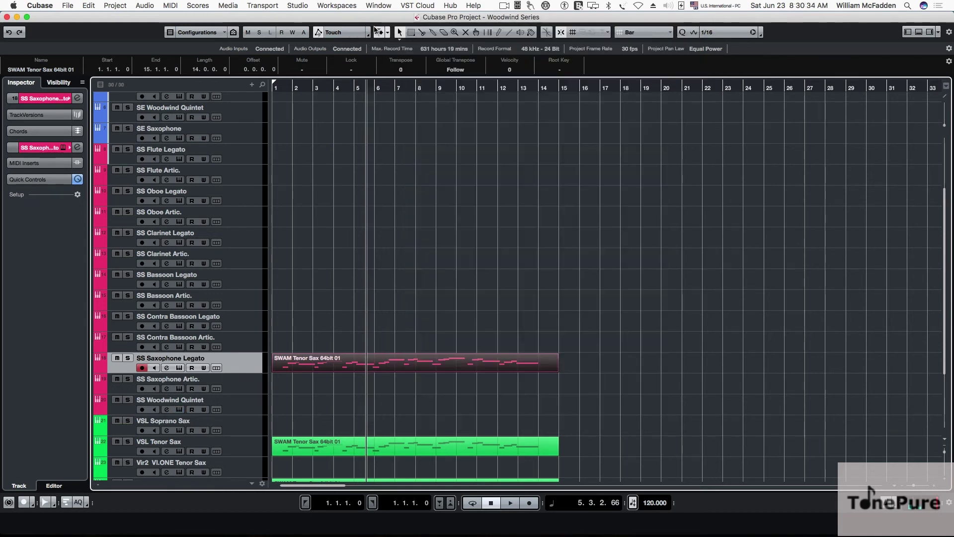
{"action": "left_click", "coordinate": [178, 368]}
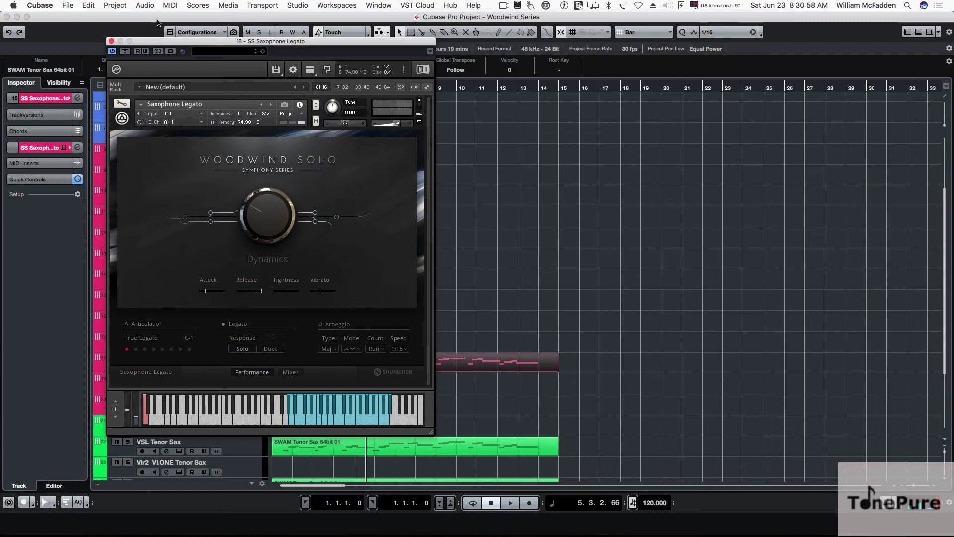
{"action": "left_click_drag", "start_coordinate": [156, 39], "coordinate": [345, 43]}
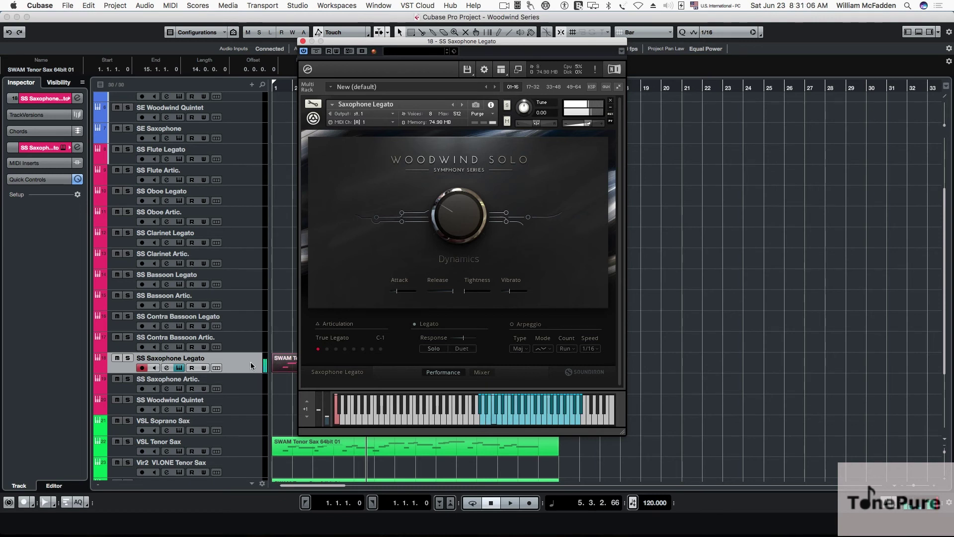
Step: Close the SS Saxophone Legato window, open the SS Saxophone Artic. instrument, and open its articulation slots for editing from the performance page
{"action": "left_click", "coordinate": [235, 383]}
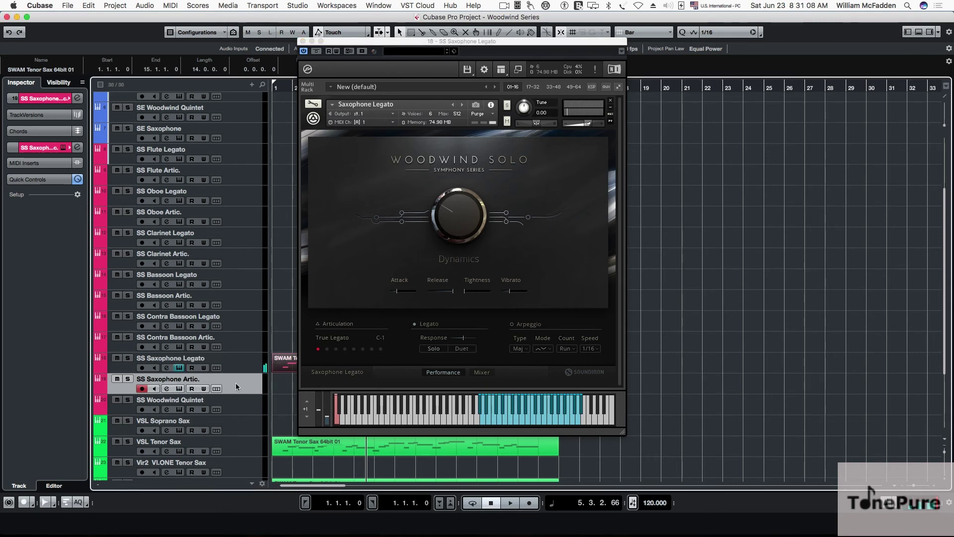
{"action": "left_click", "coordinate": [303, 42]}
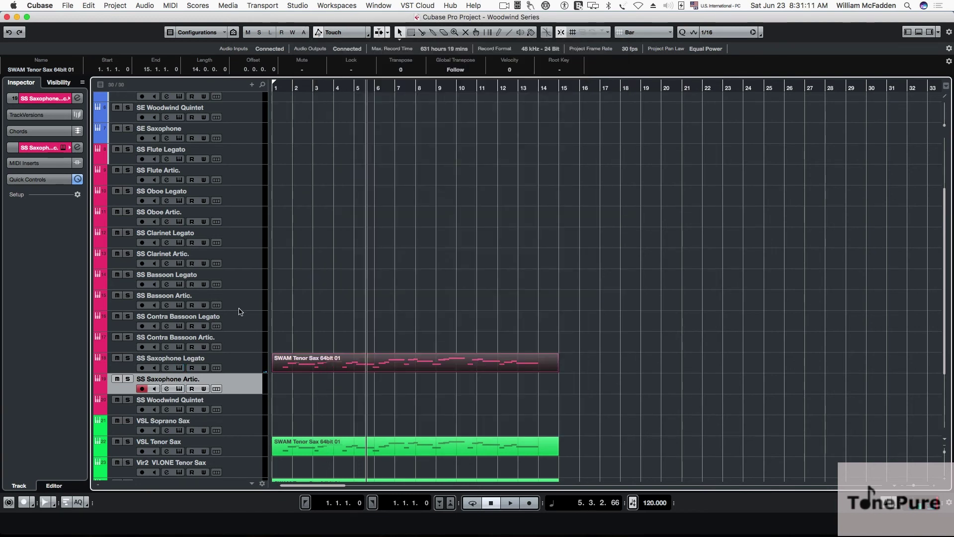
{"action": "left_click", "coordinate": [179, 389]}
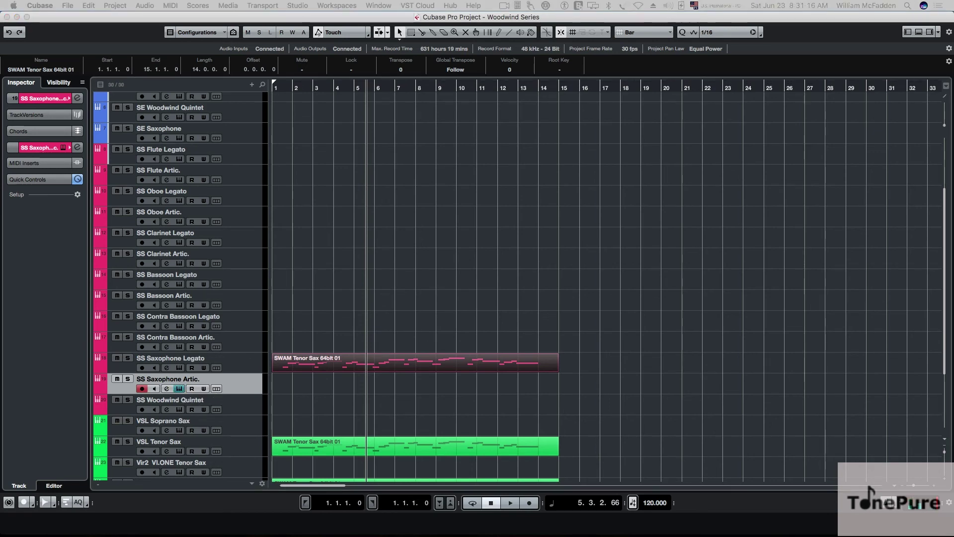
{"action": "left_click_drag", "start_coordinate": [540, 13], "coordinate": [433, 30]}
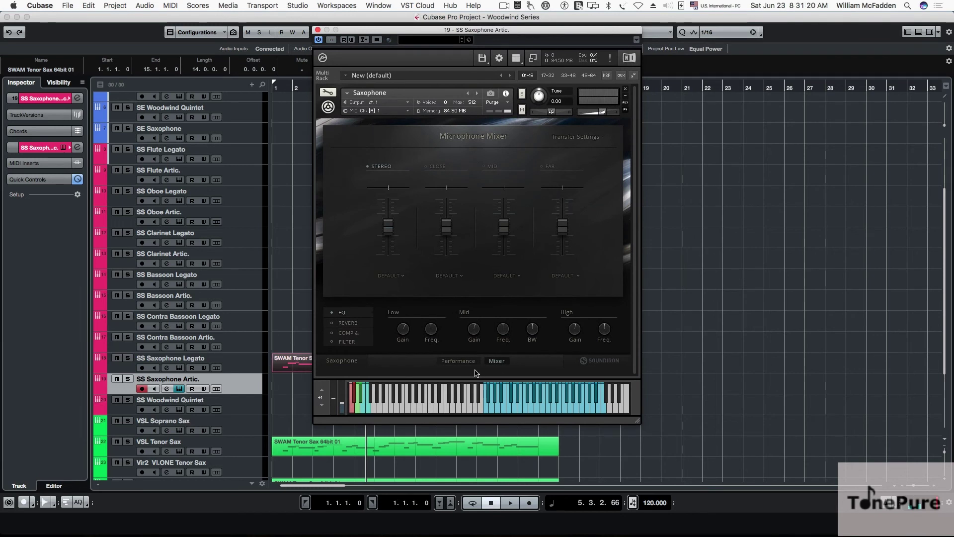
{"action": "left_click", "coordinate": [456, 362]}
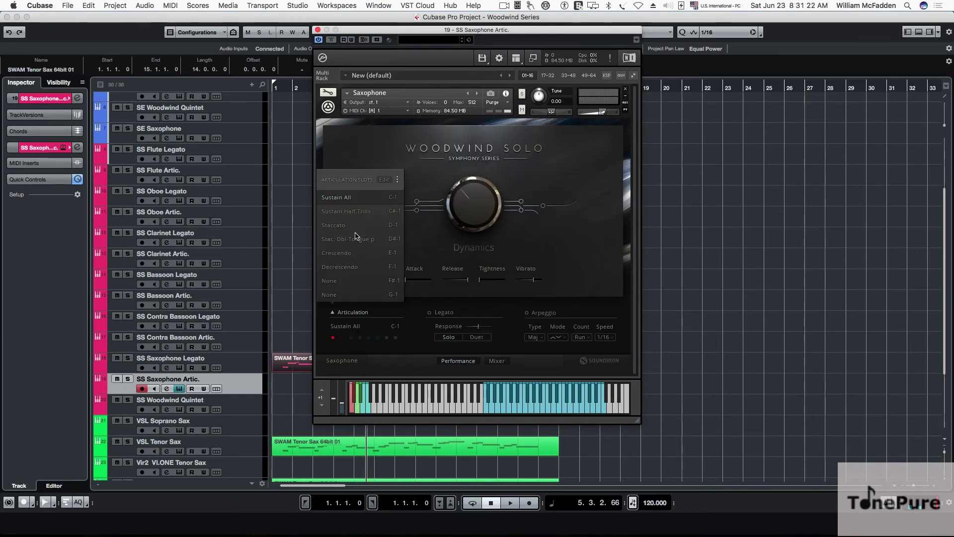
{"action": "left_click", "coordinate": [386, 181]}
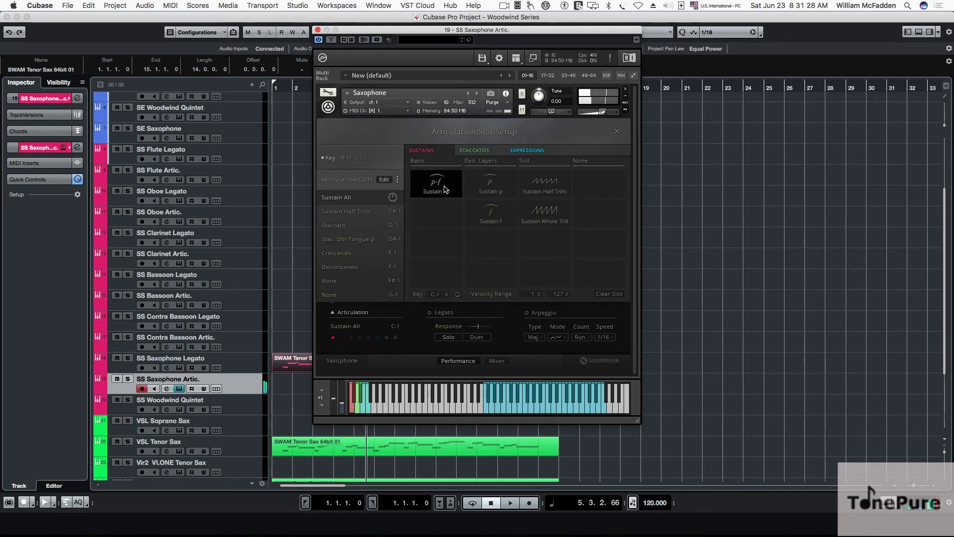
Step: Audition Sustain p, Sustain f and Sustain All in the saxophone's first articulation slot, leaving Sustain All assigned, and close the window
{"action": "left_click", "coordinate": [490, 189]}
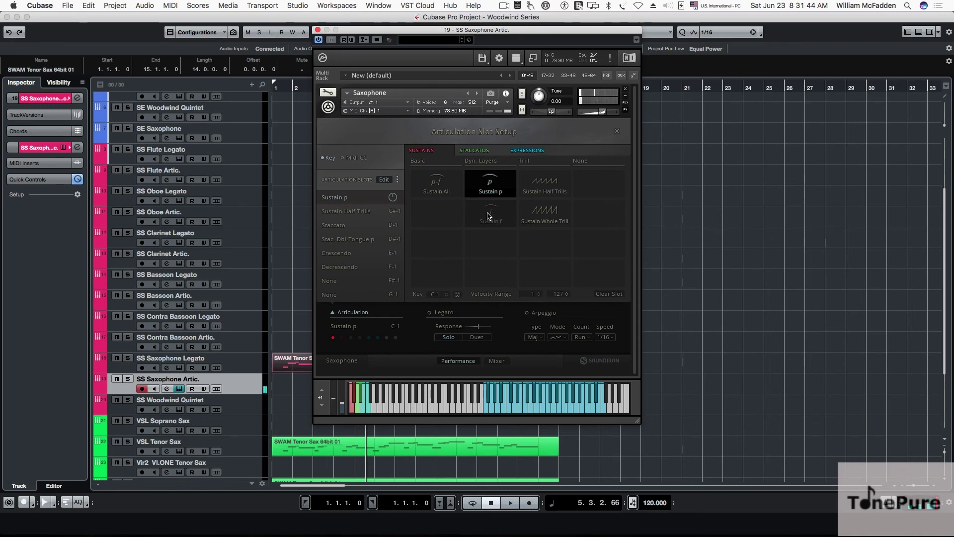
{"action": "left_click", "coordinate": [493, 217]}
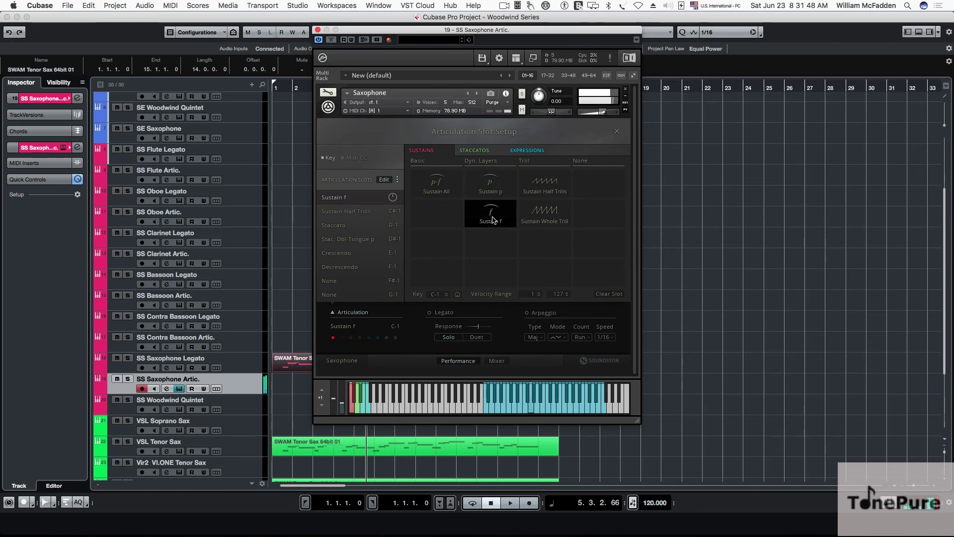
{"action": "left_click", "coordinate": [490, 187]}
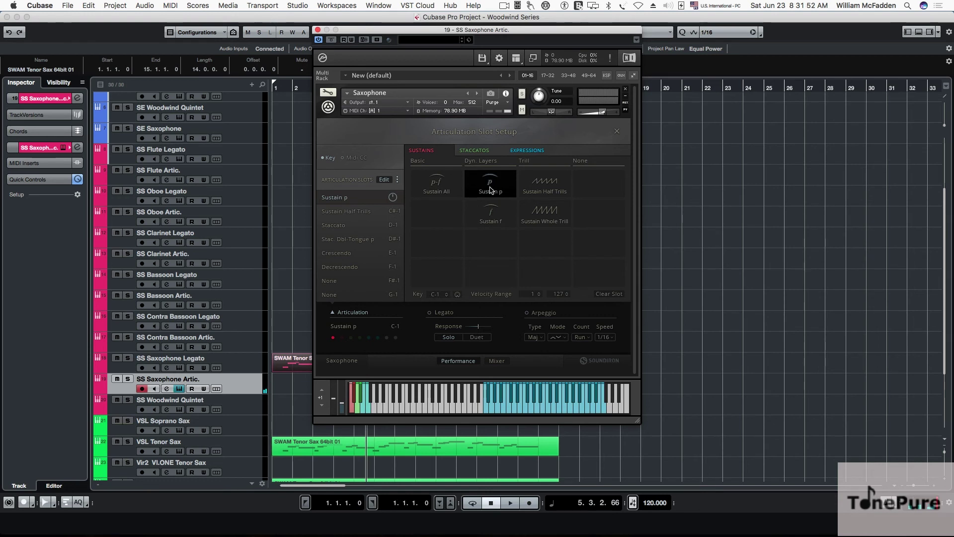
{"action": "left_click", "coordinate": [444, 187]}
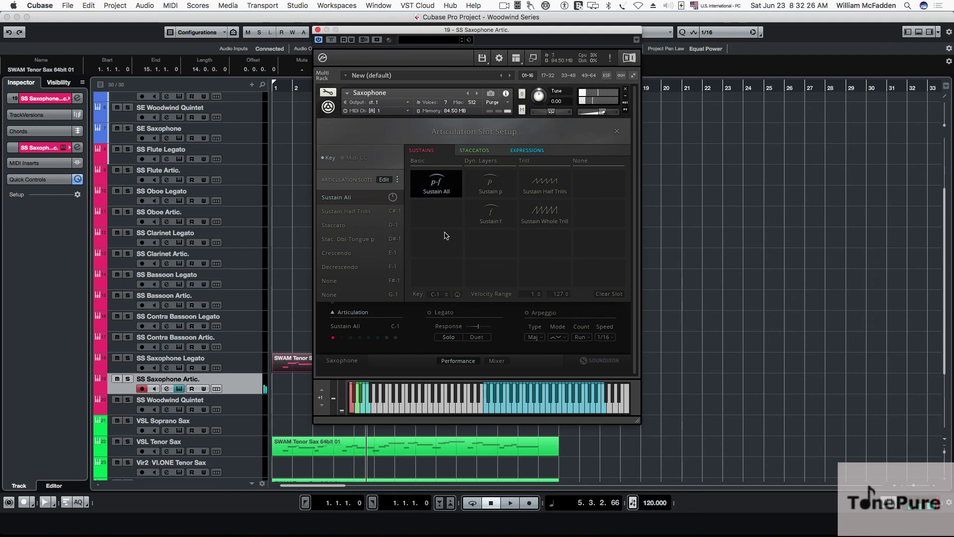
{"action": "left_click", "coordinate": [318, 30]}
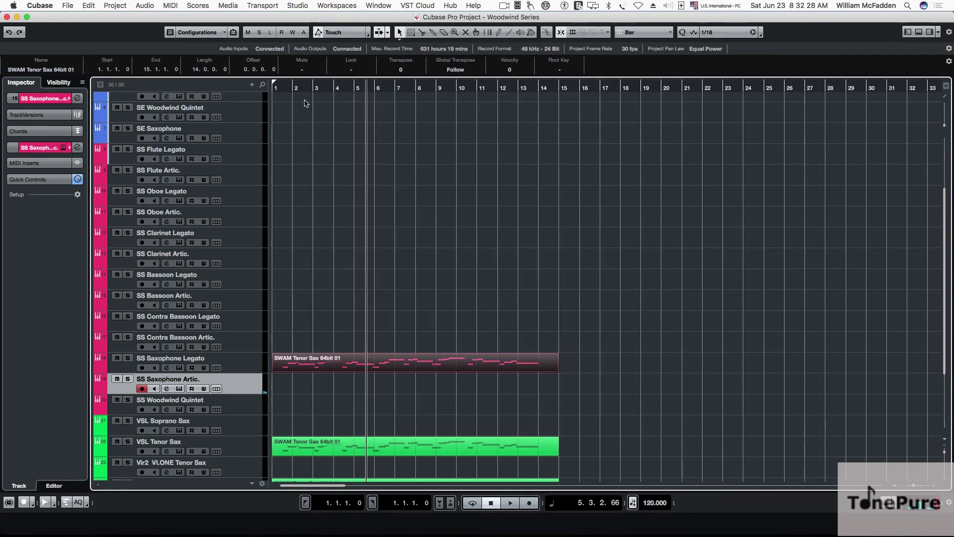
Step: Open the VSL Soprano Sax instrument and audition it against the SS Saxophone Legato and SS Saxophone Artic. tracks
{"action": "left_click", "coordinate": [250, 427]}
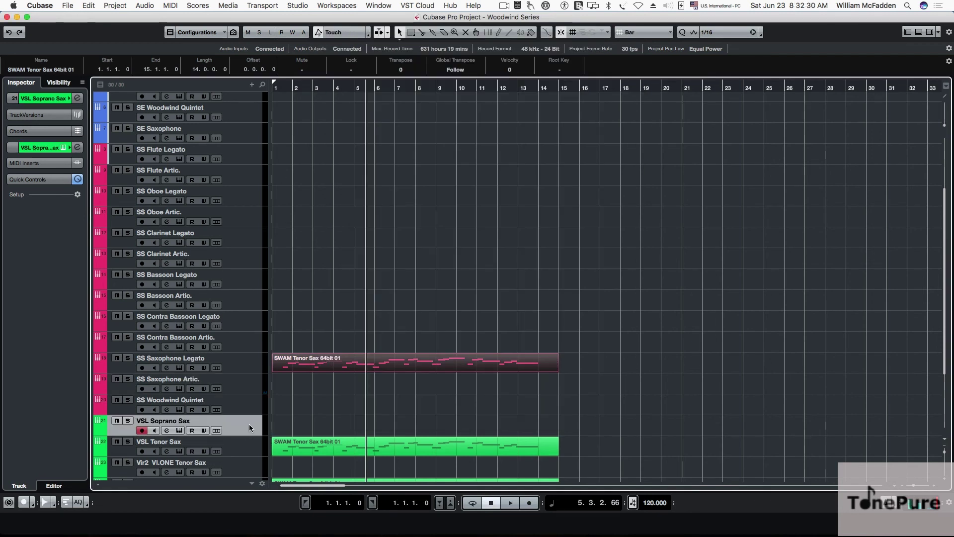
{"action": "left_click", "coordinate": [180, 431]}
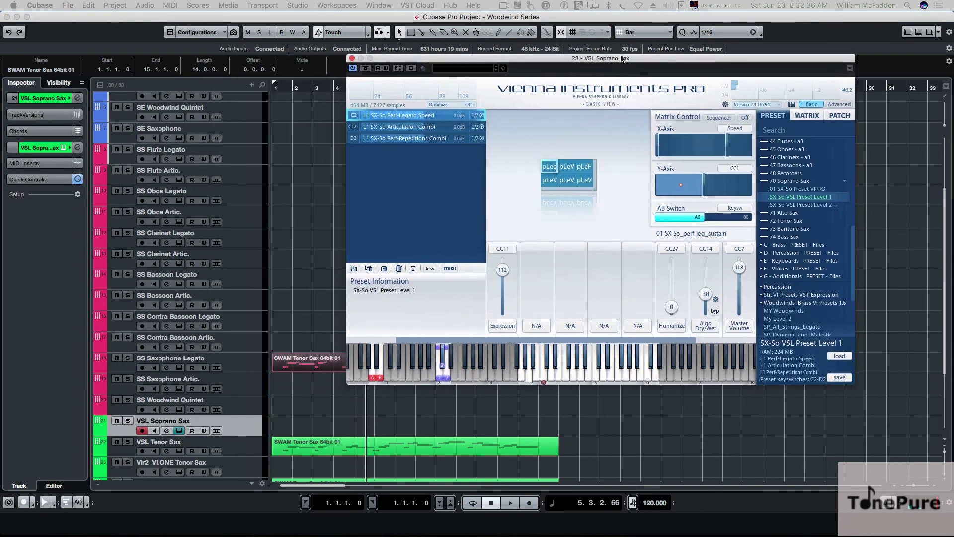
{"action": "left_click_drag", "start_coordinate": [621, 59], "coordinate": [634, 68]}
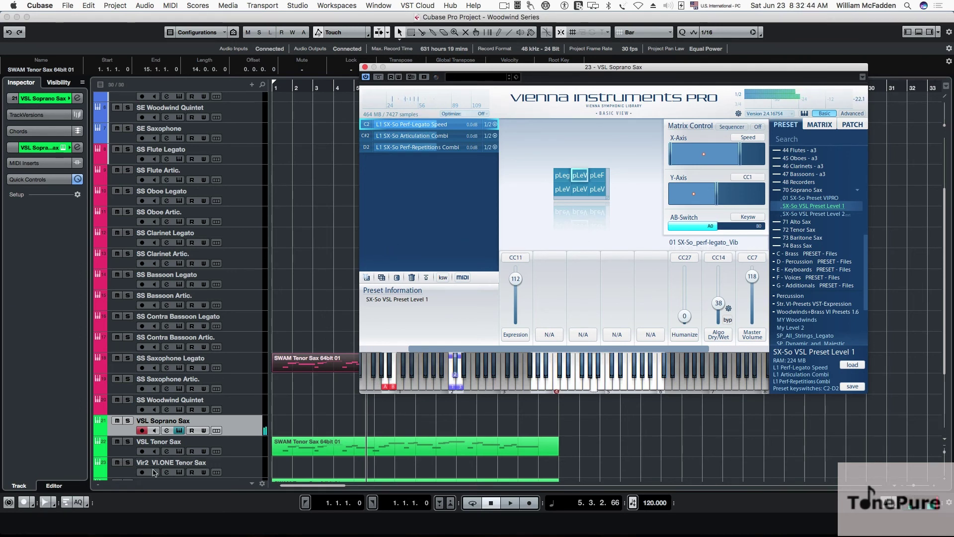
{"action": "left_click", "coordinate": [243, 364]}
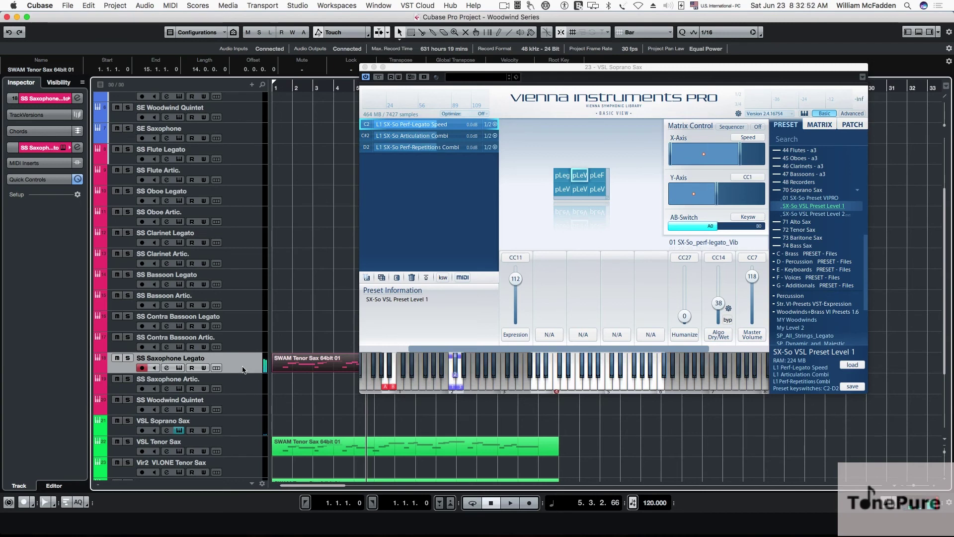
{"action": "left_click", "coordinate": [241, 386]}
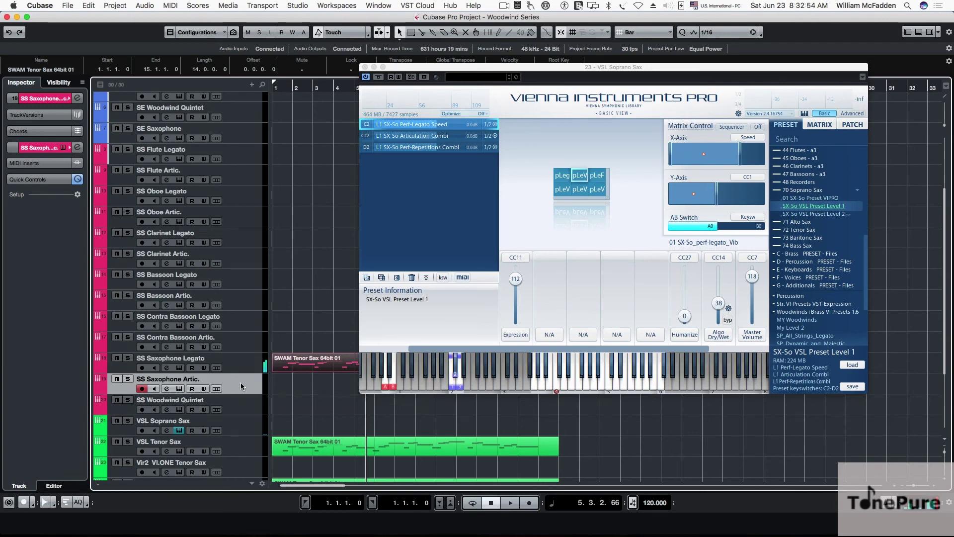
{"action": "left_click", "coordinate": [241, 431]}
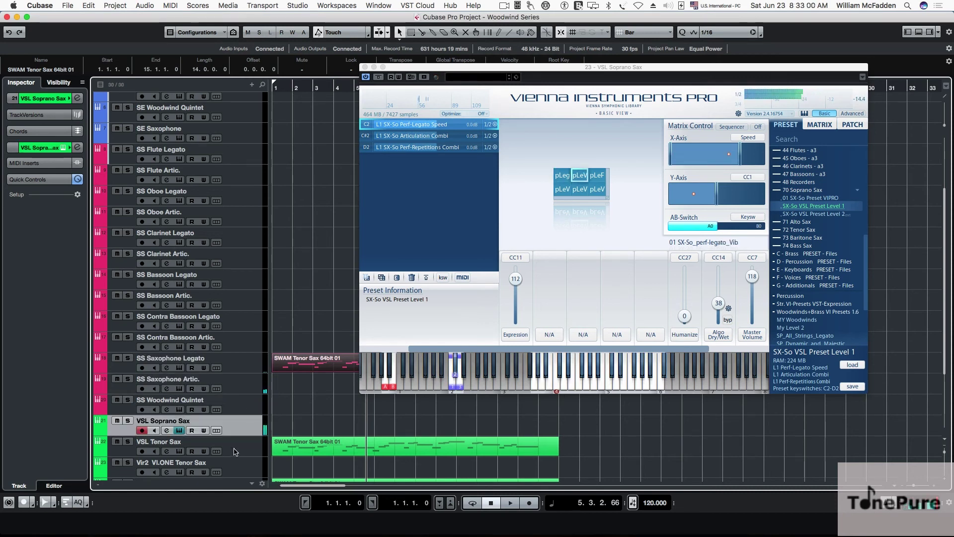
Step: Close the VSL Soprano Sax window, open and audition the VSL Tenor Sax instrument, and close its window
{"action": "left_click", "coordinate": [236, 451]}
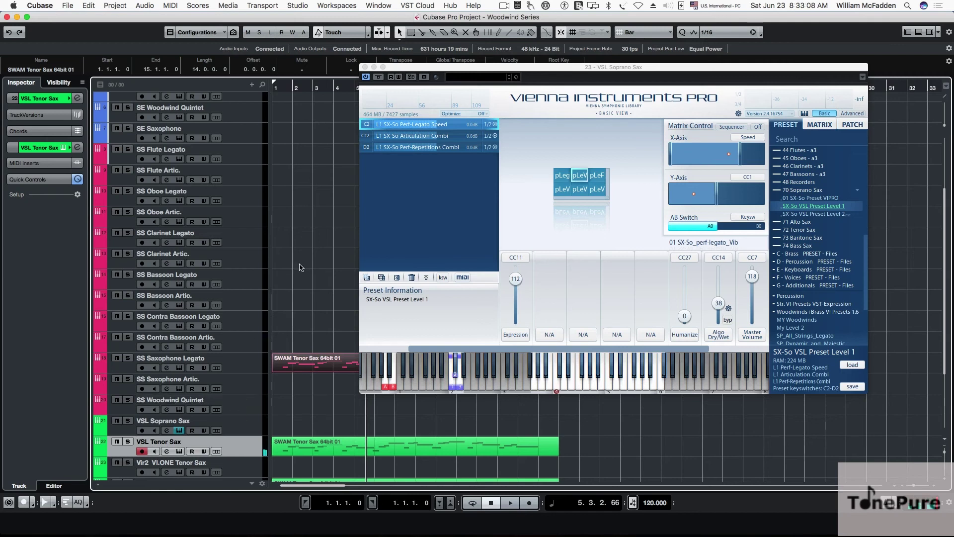
{"action": "left_click", "coordinate": [365, 66]}
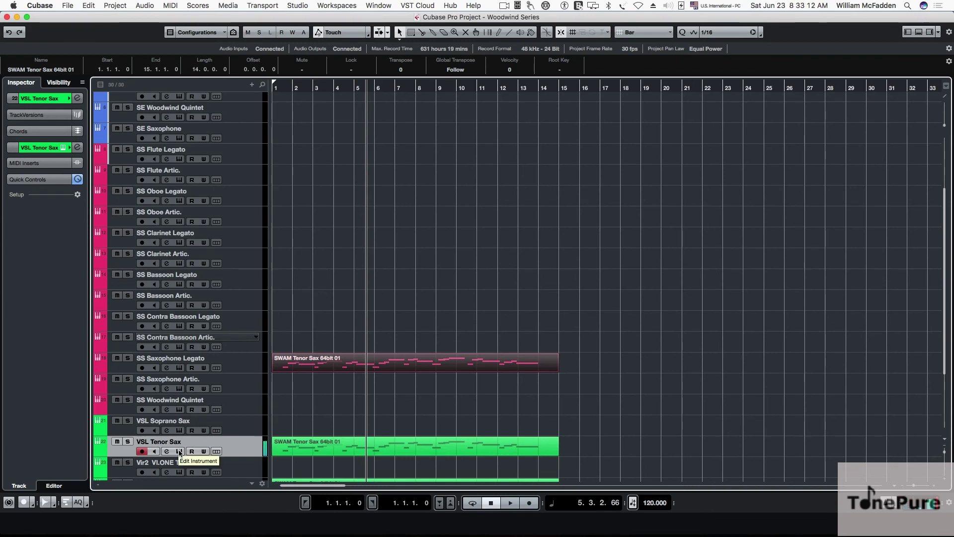
{"action": "left_click", "coordinate": [179, 450]}
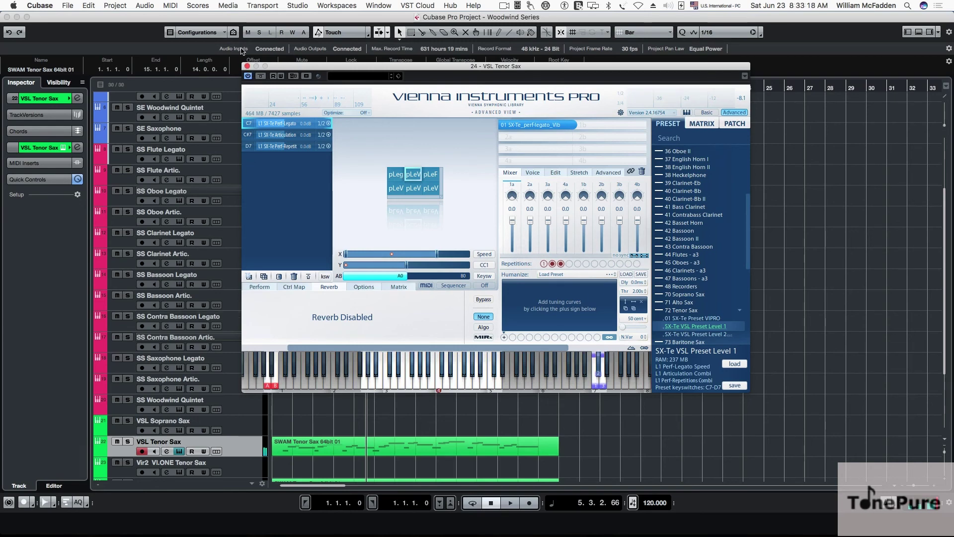
{"action": "left_click", "coordinate": [247, 66]}
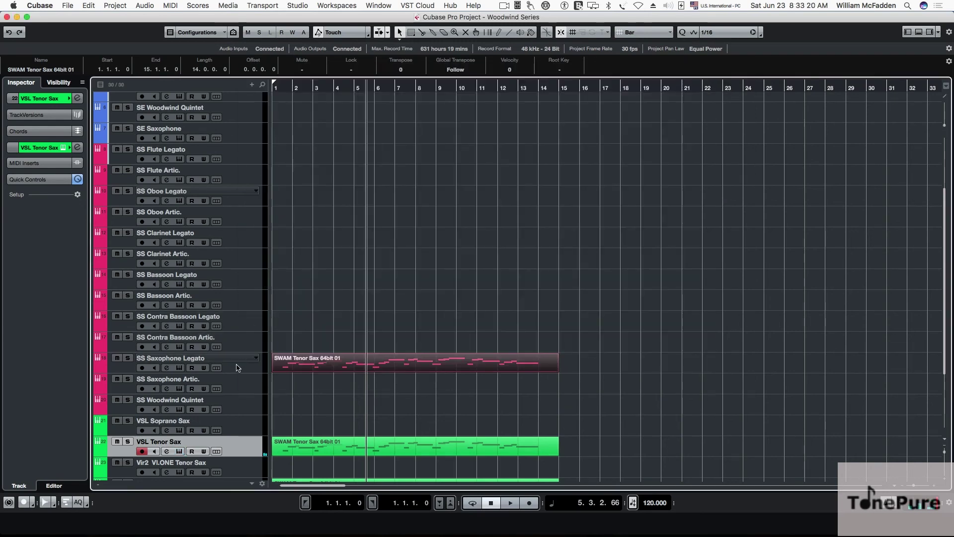
Step: Audition the SS Saxophone Artic. track against the Vir2 VI.ONE Tenor Sax, viewing the Vir2 instrument and closing its window
{"action": "left_click", "coordinate": [237, 387]}
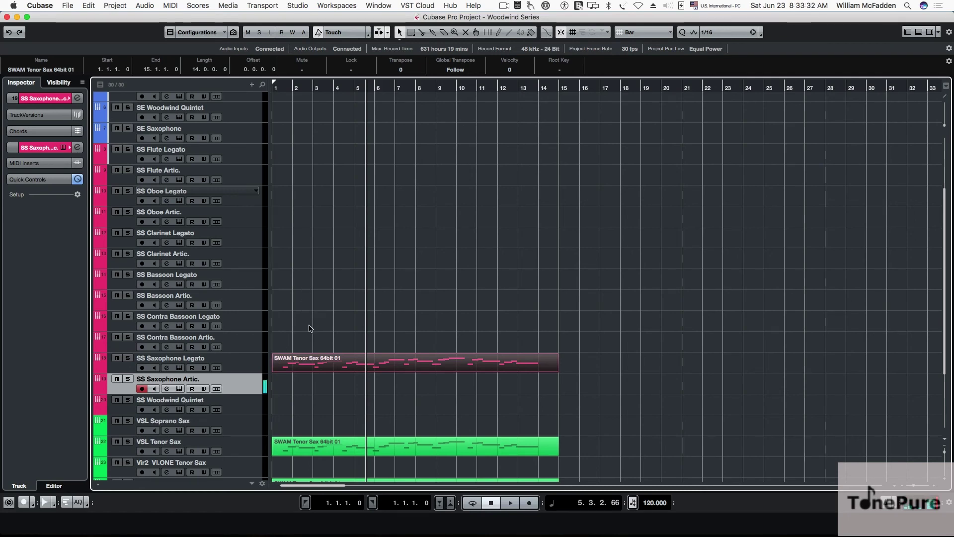
{"action": "scroll", "coordinate": [243, 382], "scroll_direction": "down", "scroll_amount": 3}
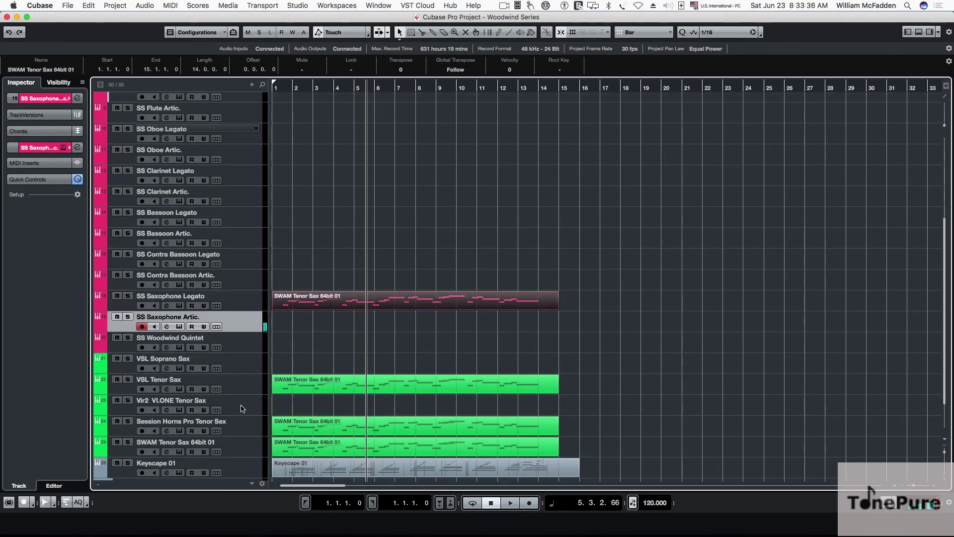
{"action": "left_click", "coordinate": [242, 408]}
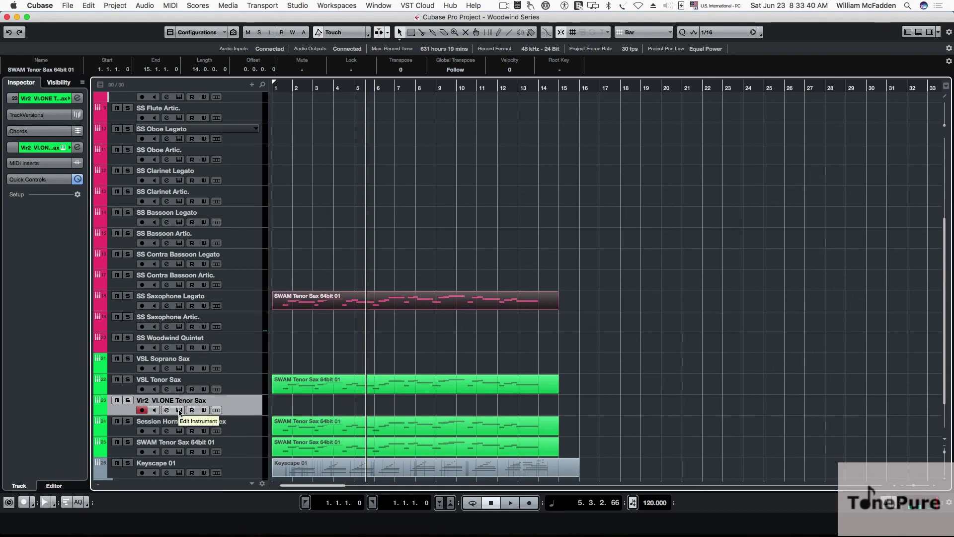
{"action": "left_click", "coordinate": [179, 411]}
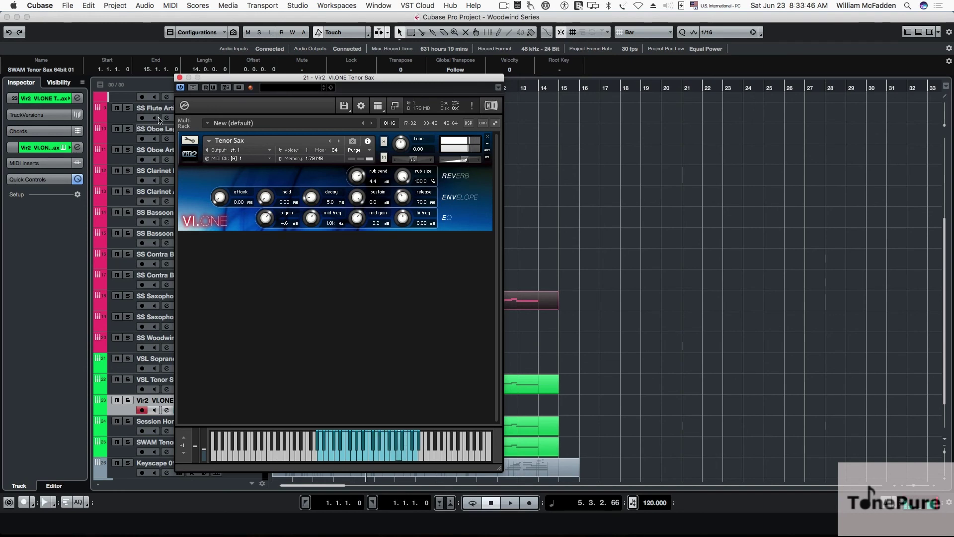
{"action": "key", "text": "super+w"}
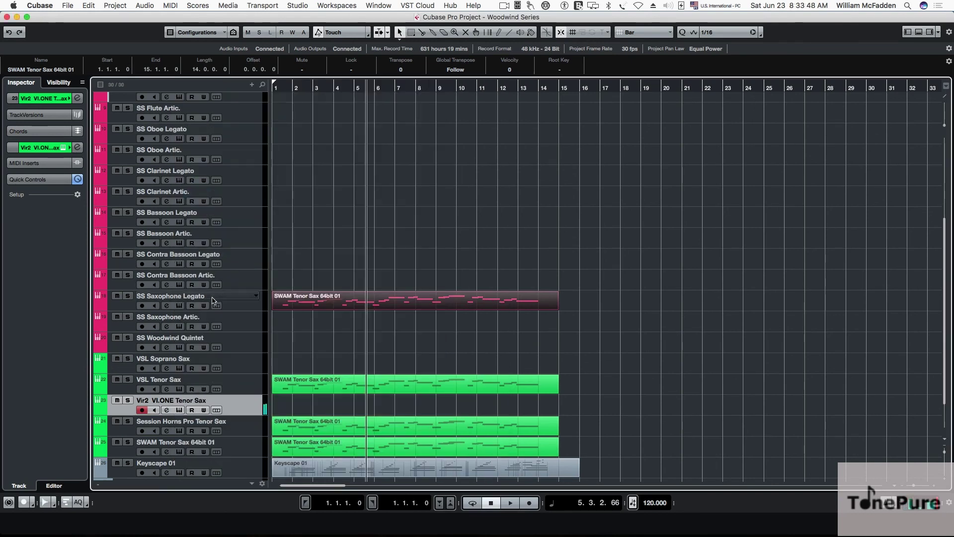
Step: Open the Session Horns Pro Tenor Sax clear of the track list, audition it against SS Saxophone Artic., and close the window
{"action": "left_click", "coordinate": [243, 432]}
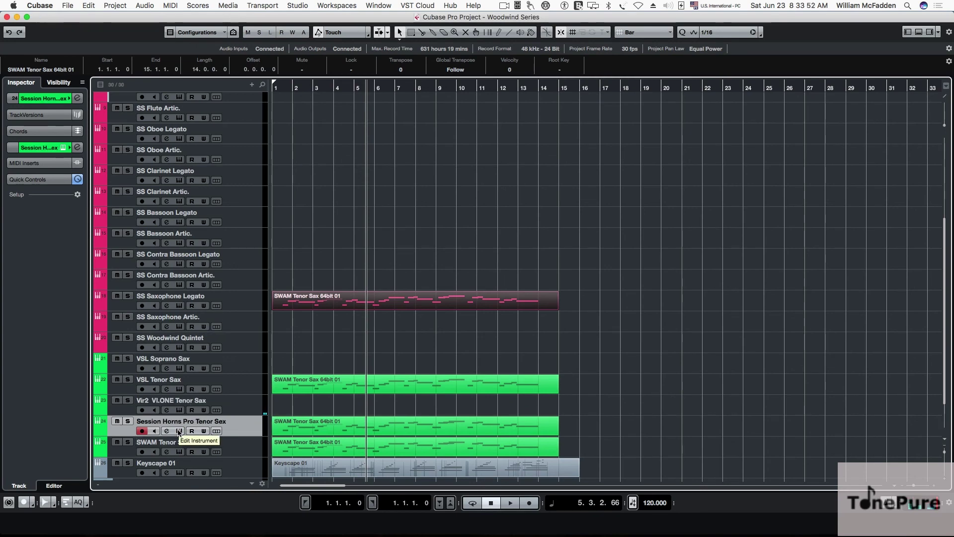
{"action": "left_click", "coordinate": [179, 432]}
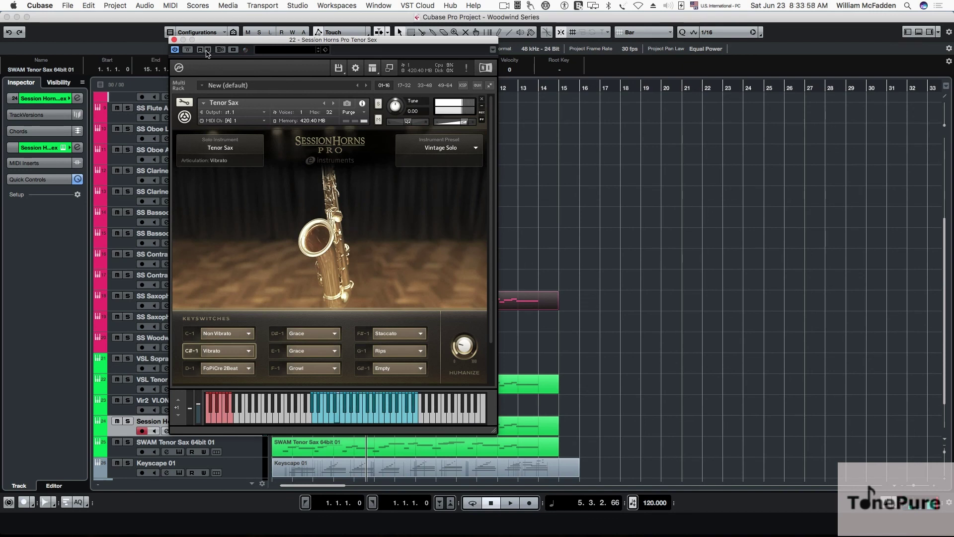
{"action": "left_click_drag", "start_coordinate": [221, 40], "coordinate": [510, 44]}
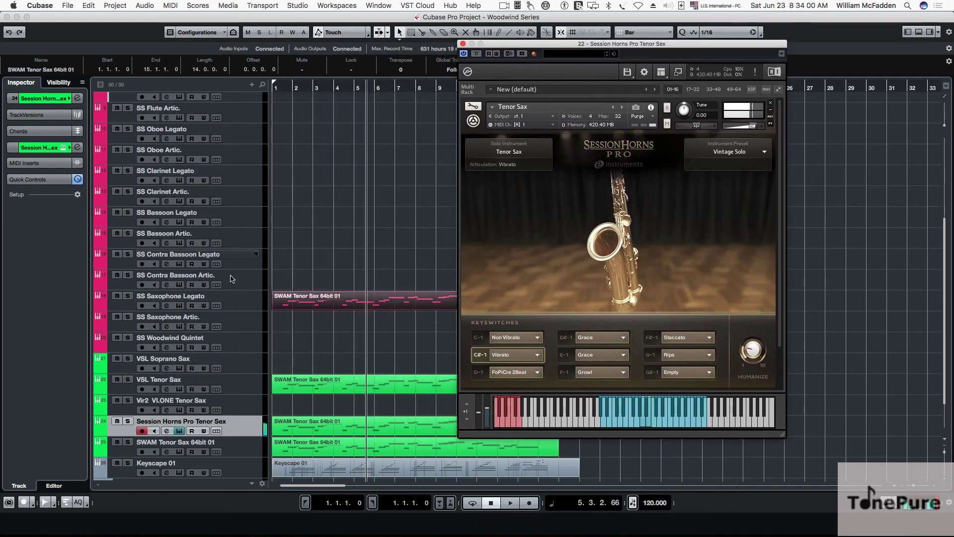
{"action": "left_click", "coordinate": [233, 322]}
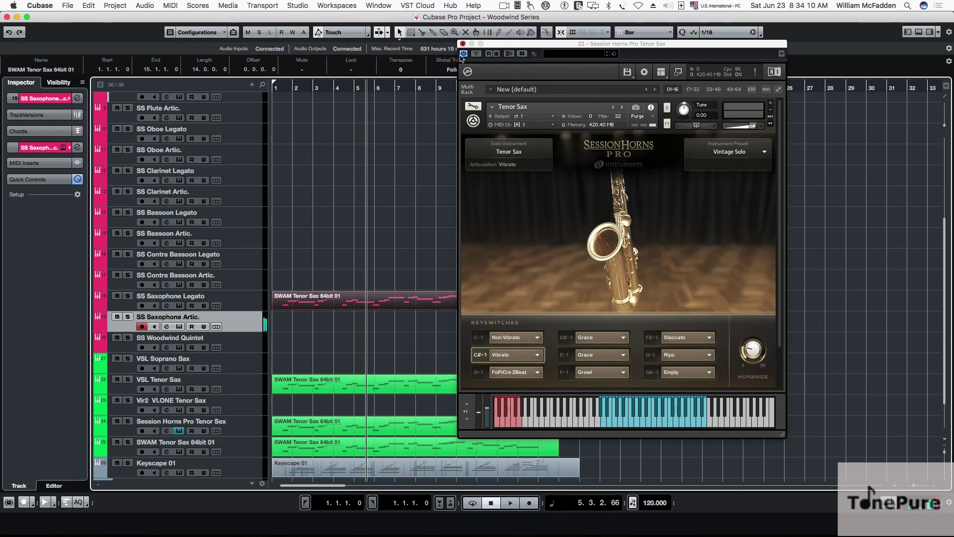
{"action": "left_click", "coordinate": [463, 44]}
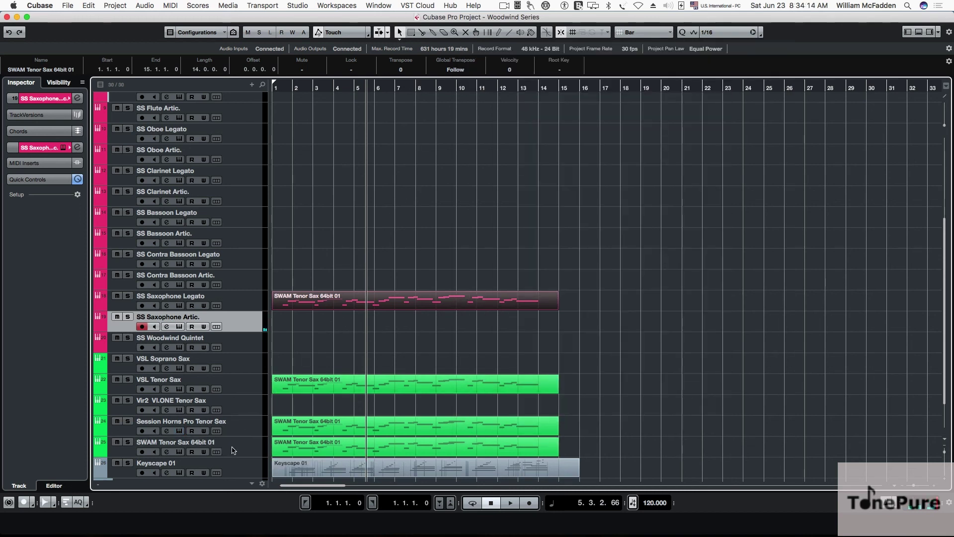
Step: Open the SWAM Tenor Sax 64bit instrument clear of the track list and audition it against the VSL Tenor Sax track
{"action": "left_click", "coordinate": [236, 450]}
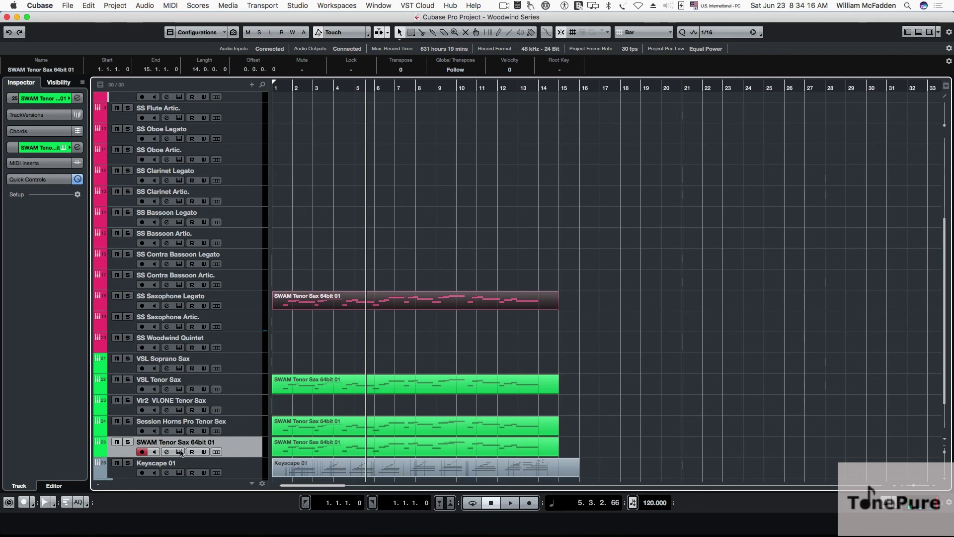
{"action": "left_click", "coordinate": [180, 451]}
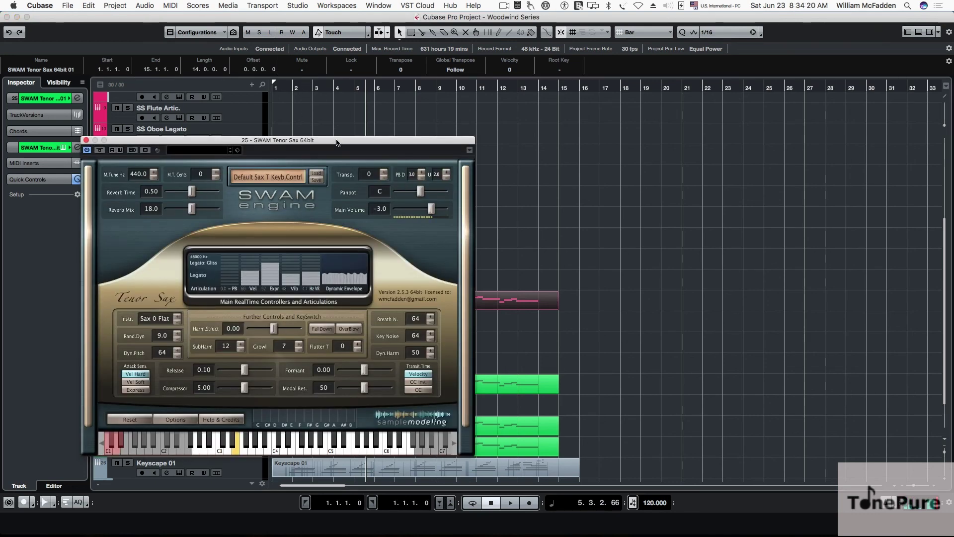
{"action": "left_click_drag", "start_coordinate": [336, 143], "coordinate": [553, 91]}
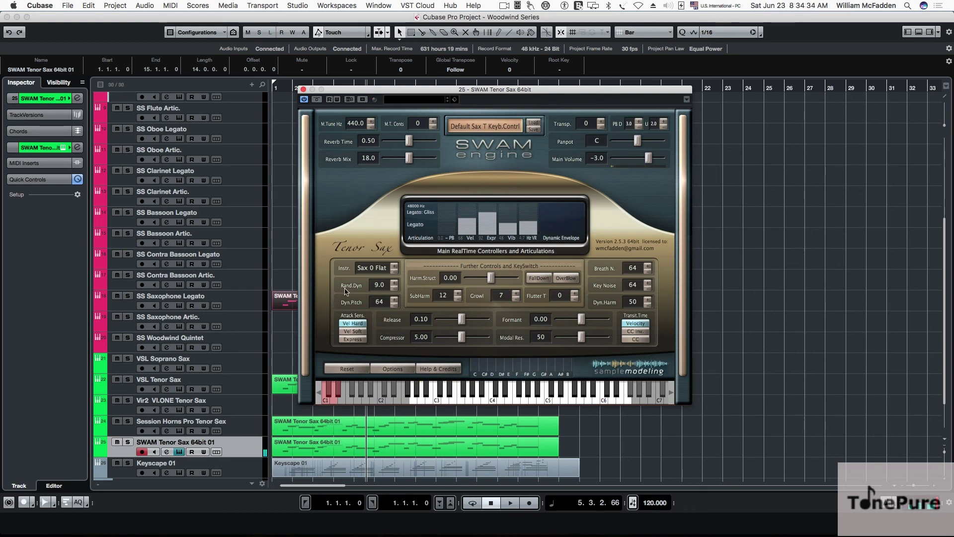
{"action": "left_click", "coordinate": [231, 383]}
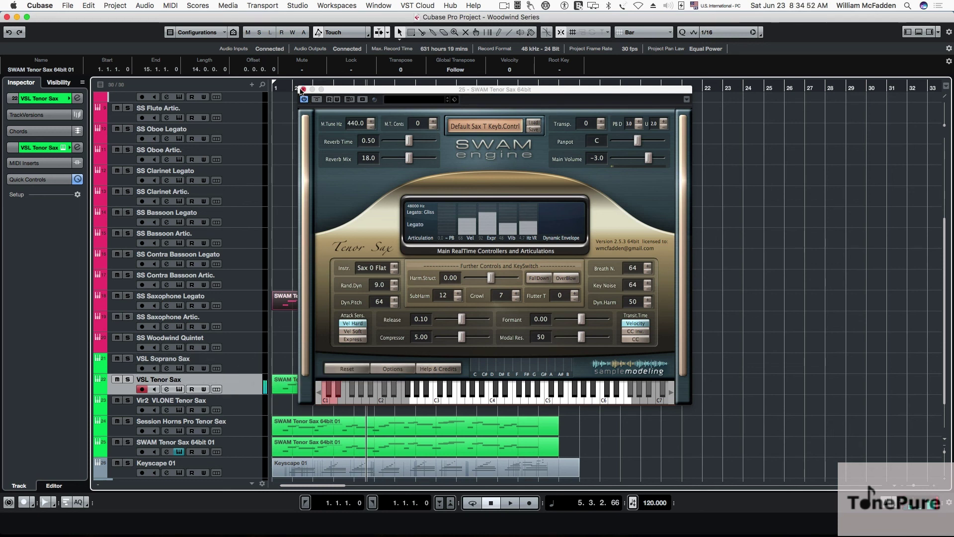
Step: Move the SWAM Tenor Sax 64bit instrument window clear of the track list, close it, and return the playhead to the project start
{"action": "left_click_drag", "start_coordinate": [335, 91], "coordinate": [531, 88]}
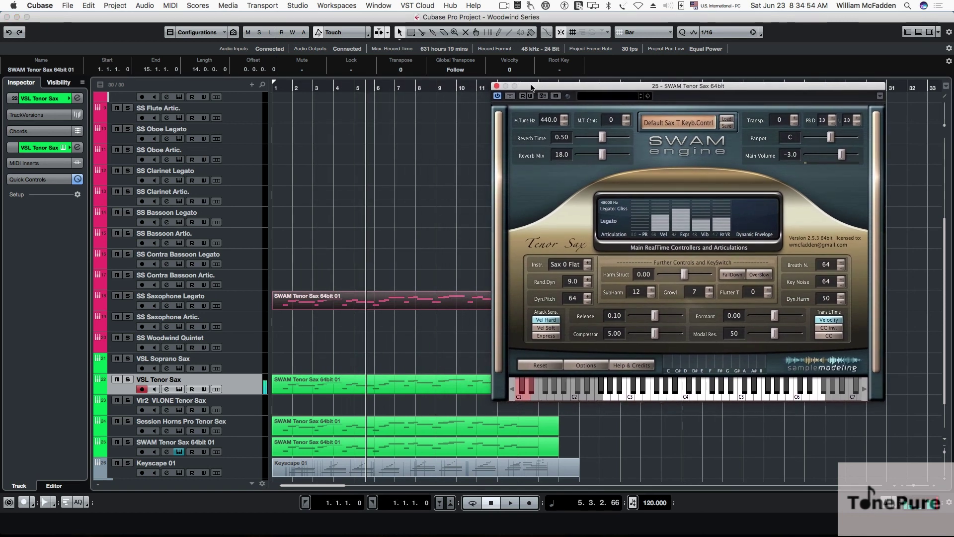
{"action": "left_click", "coordinate": [497, 86]}
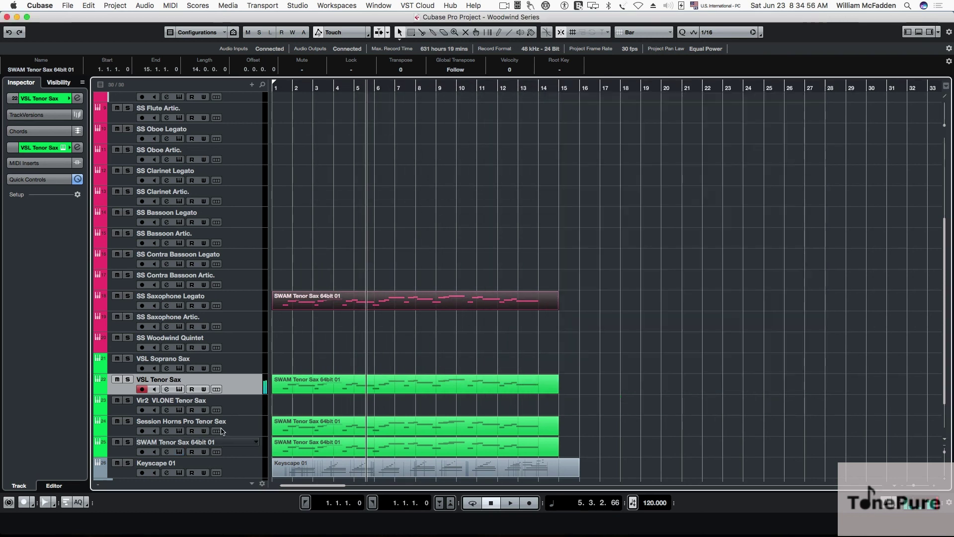
{"action": "key", "text": "Home"}
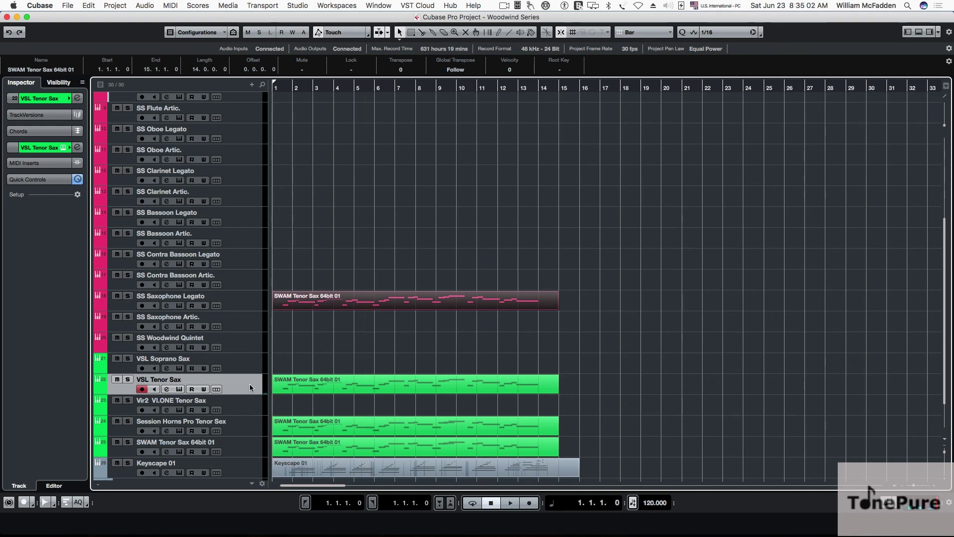
Step: Solo the SS Saxophone Legato track alongside Keyscape 01 and audition the tenor sax part from the project start
{"action": "left_click", "coordinate": [246, 299]}
{"action": "left_click", "coordinate": [128, 297]}
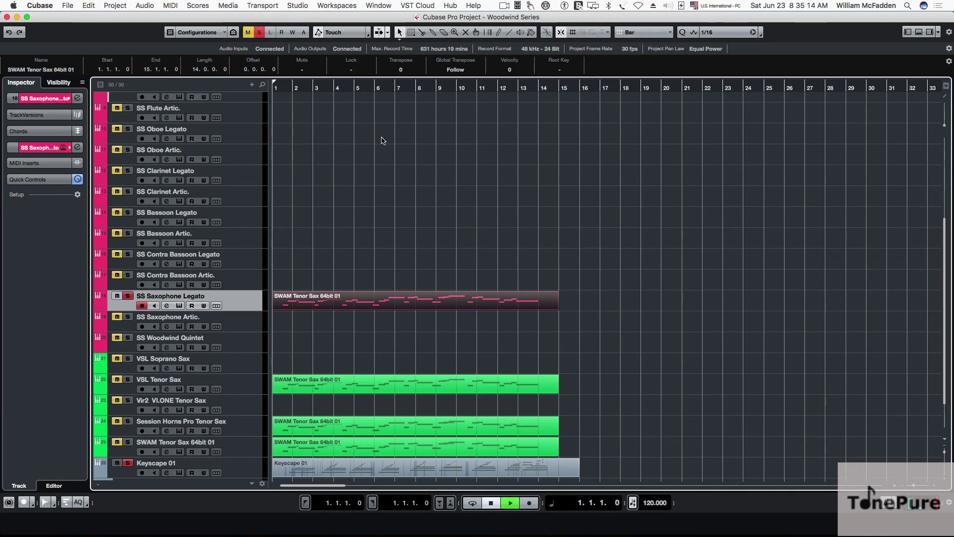
{"action": "key", "text": "space"}
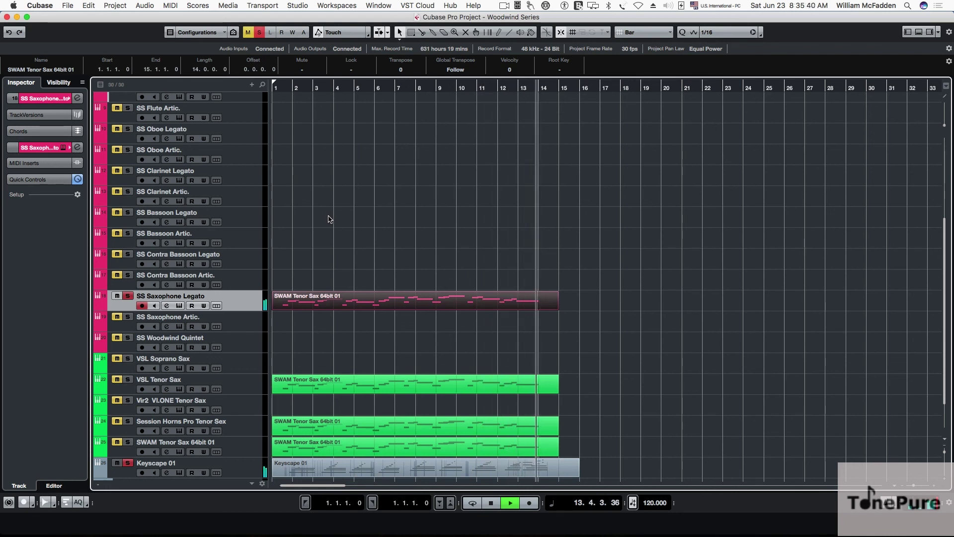
{"action": "key", "text": "space"}
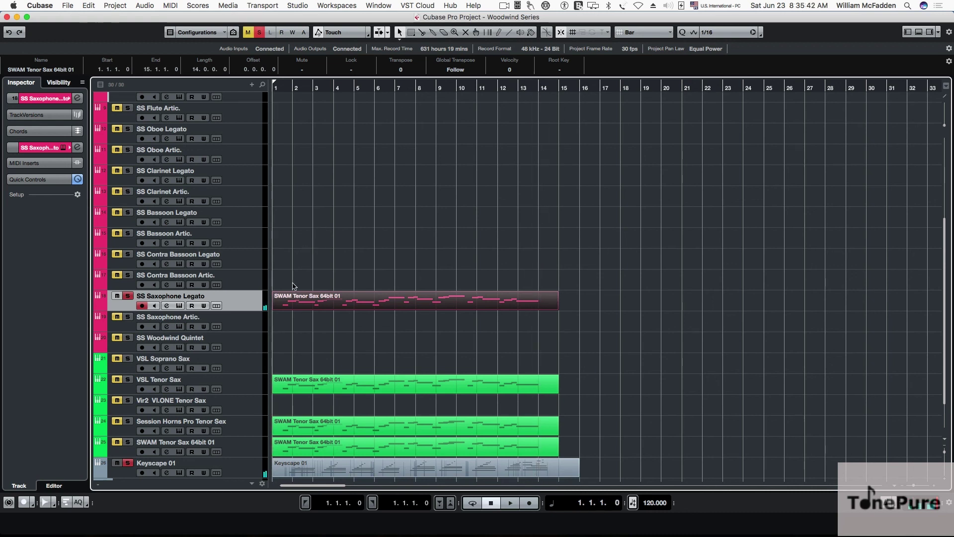
Step: Switch the solo from SS Saxophone Legato to SWAM Tenor Sax 64bit 01 and start playback of the same part with Keyscape 01
{"action": "left_click", "coordinate": [129, 296]}
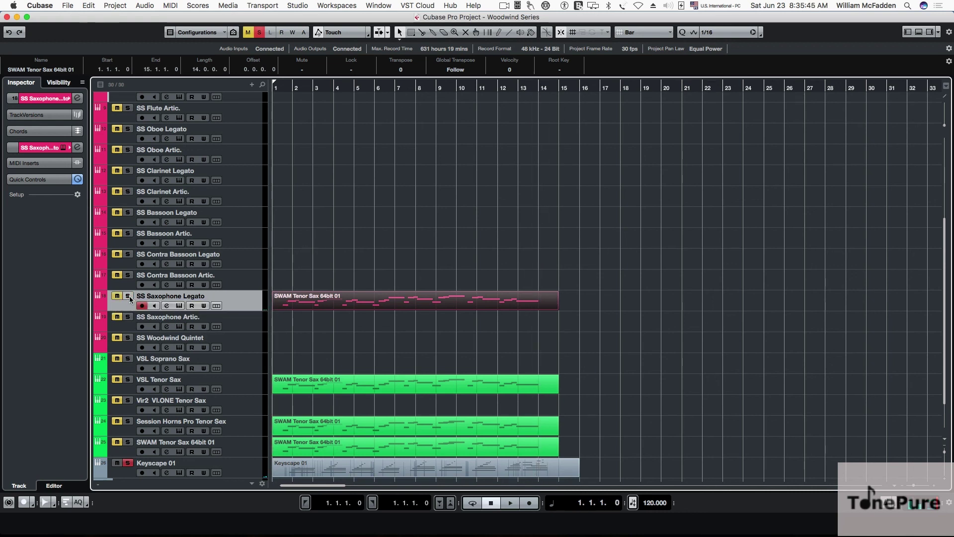
{"action": "left_click", "coordinate": [128, 443]}
{"action": "key", "text": "space"}
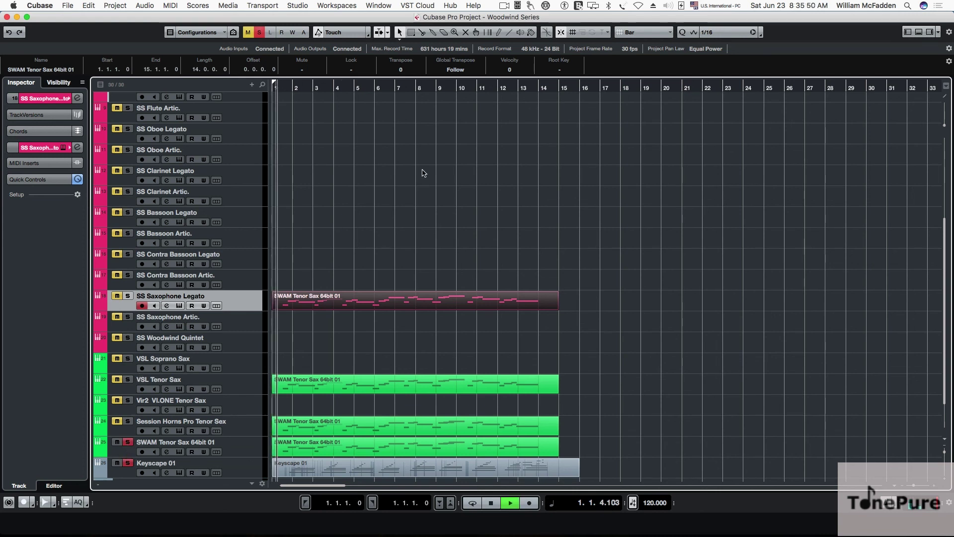